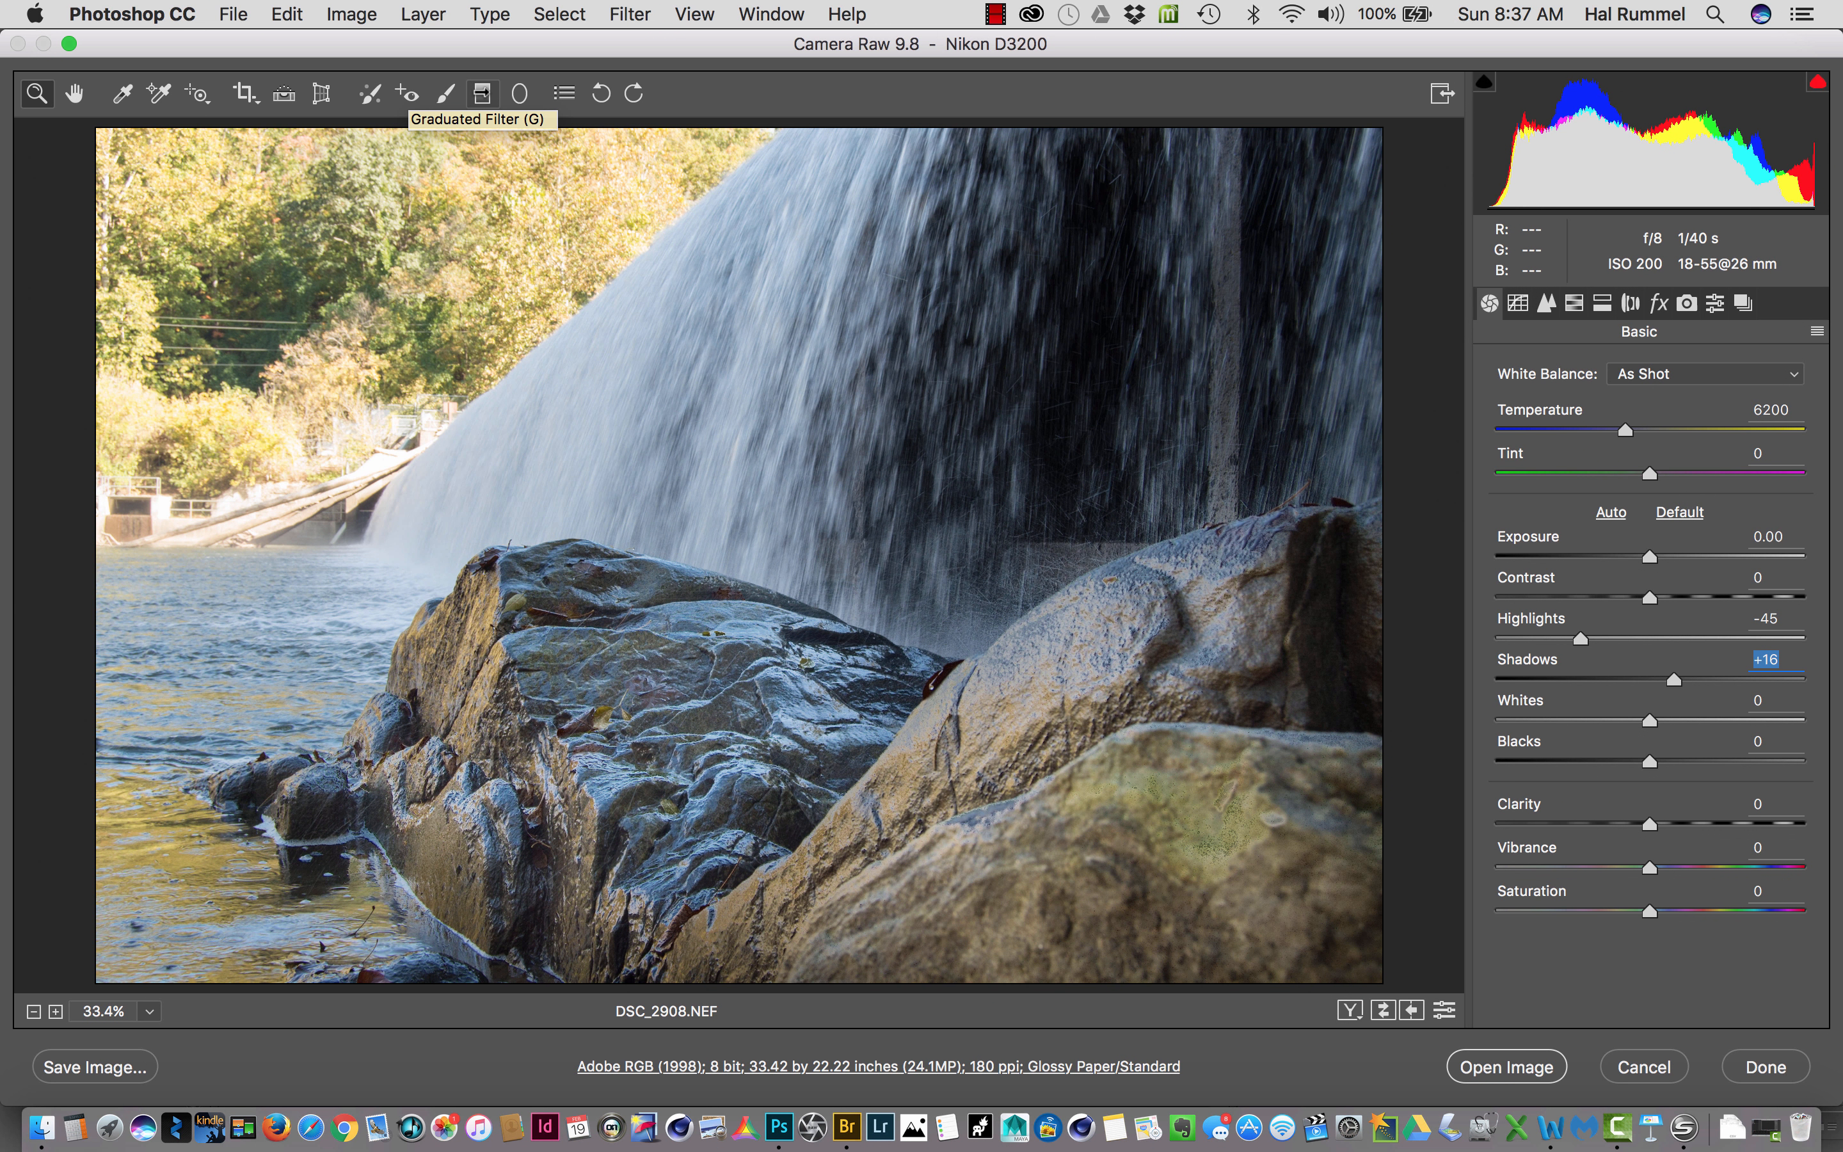
- Start the Graduated Filter, reset its local correction settings, and try to place a filter over the trees with all values at zero
click(482, 96)
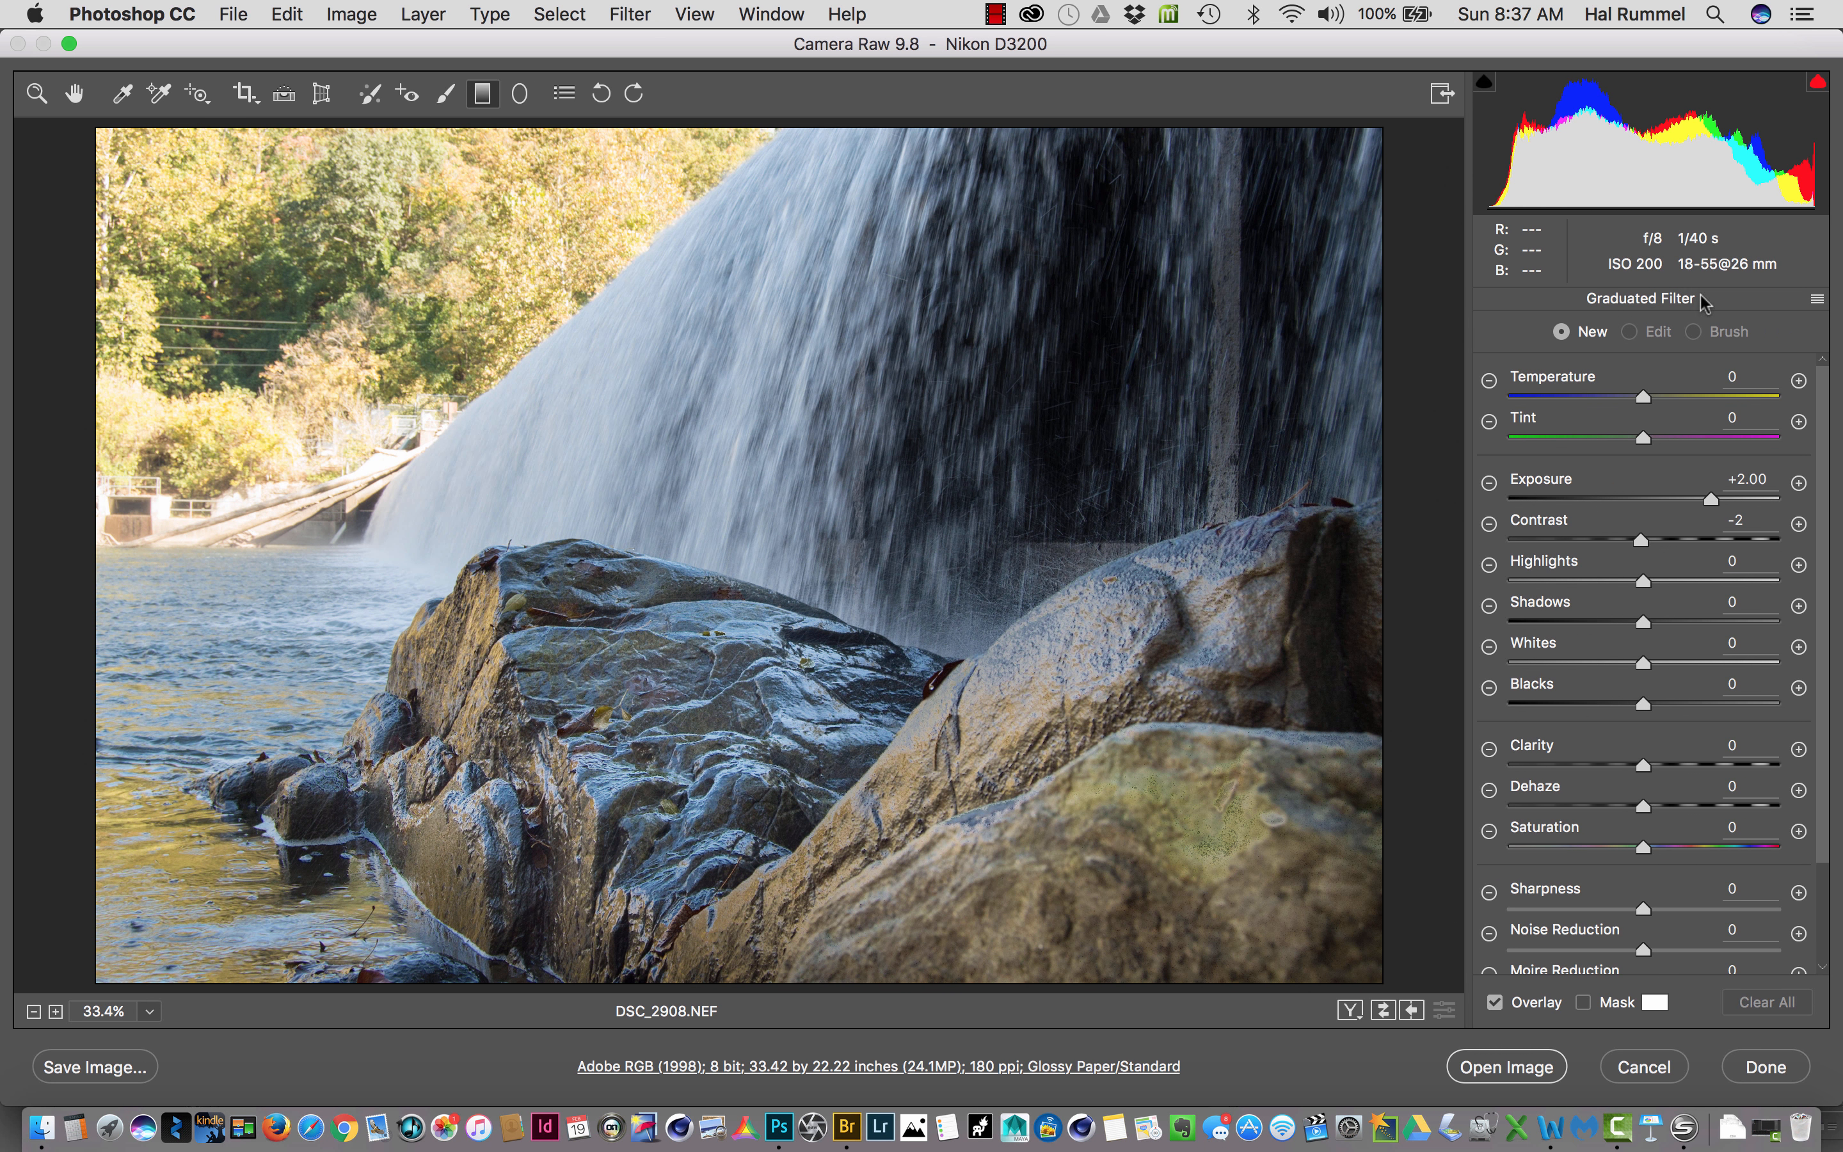
click(1818, 300)
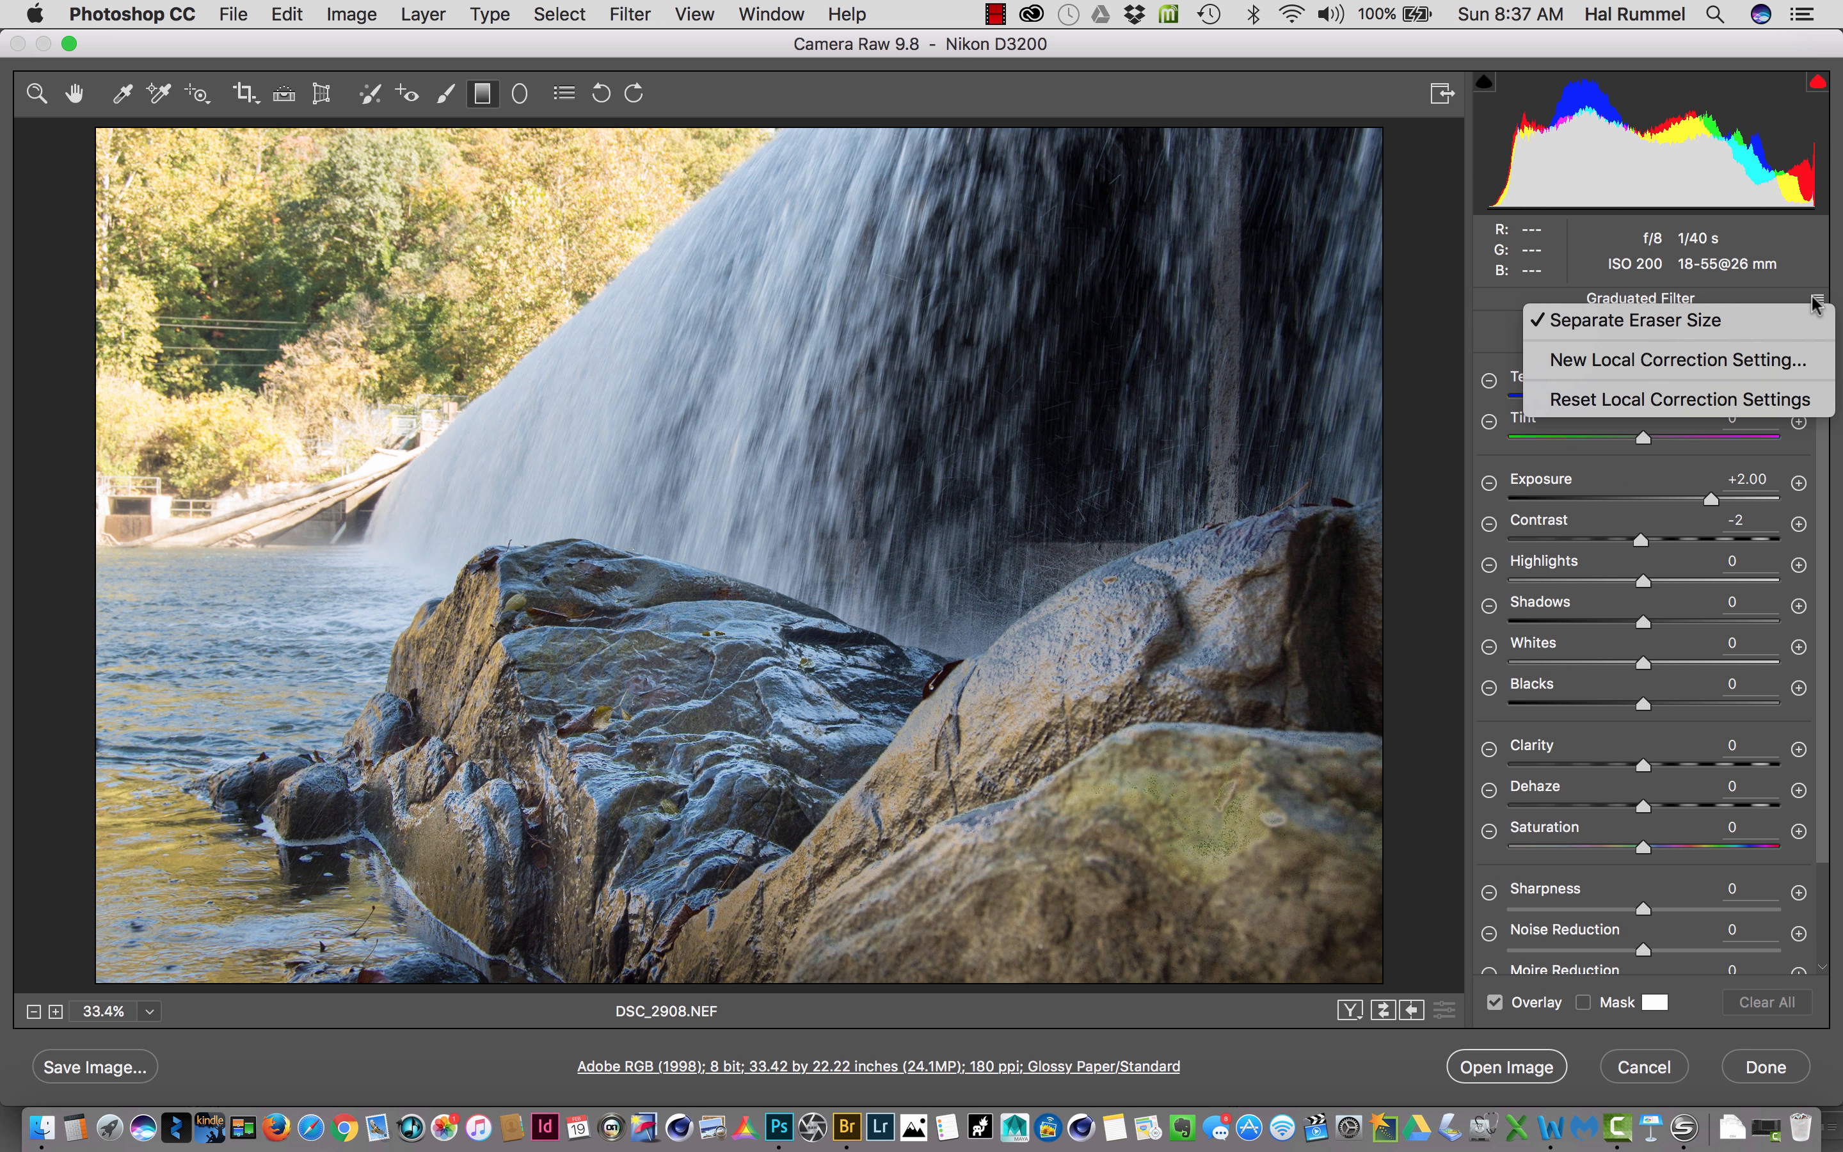
click(1784, 397)
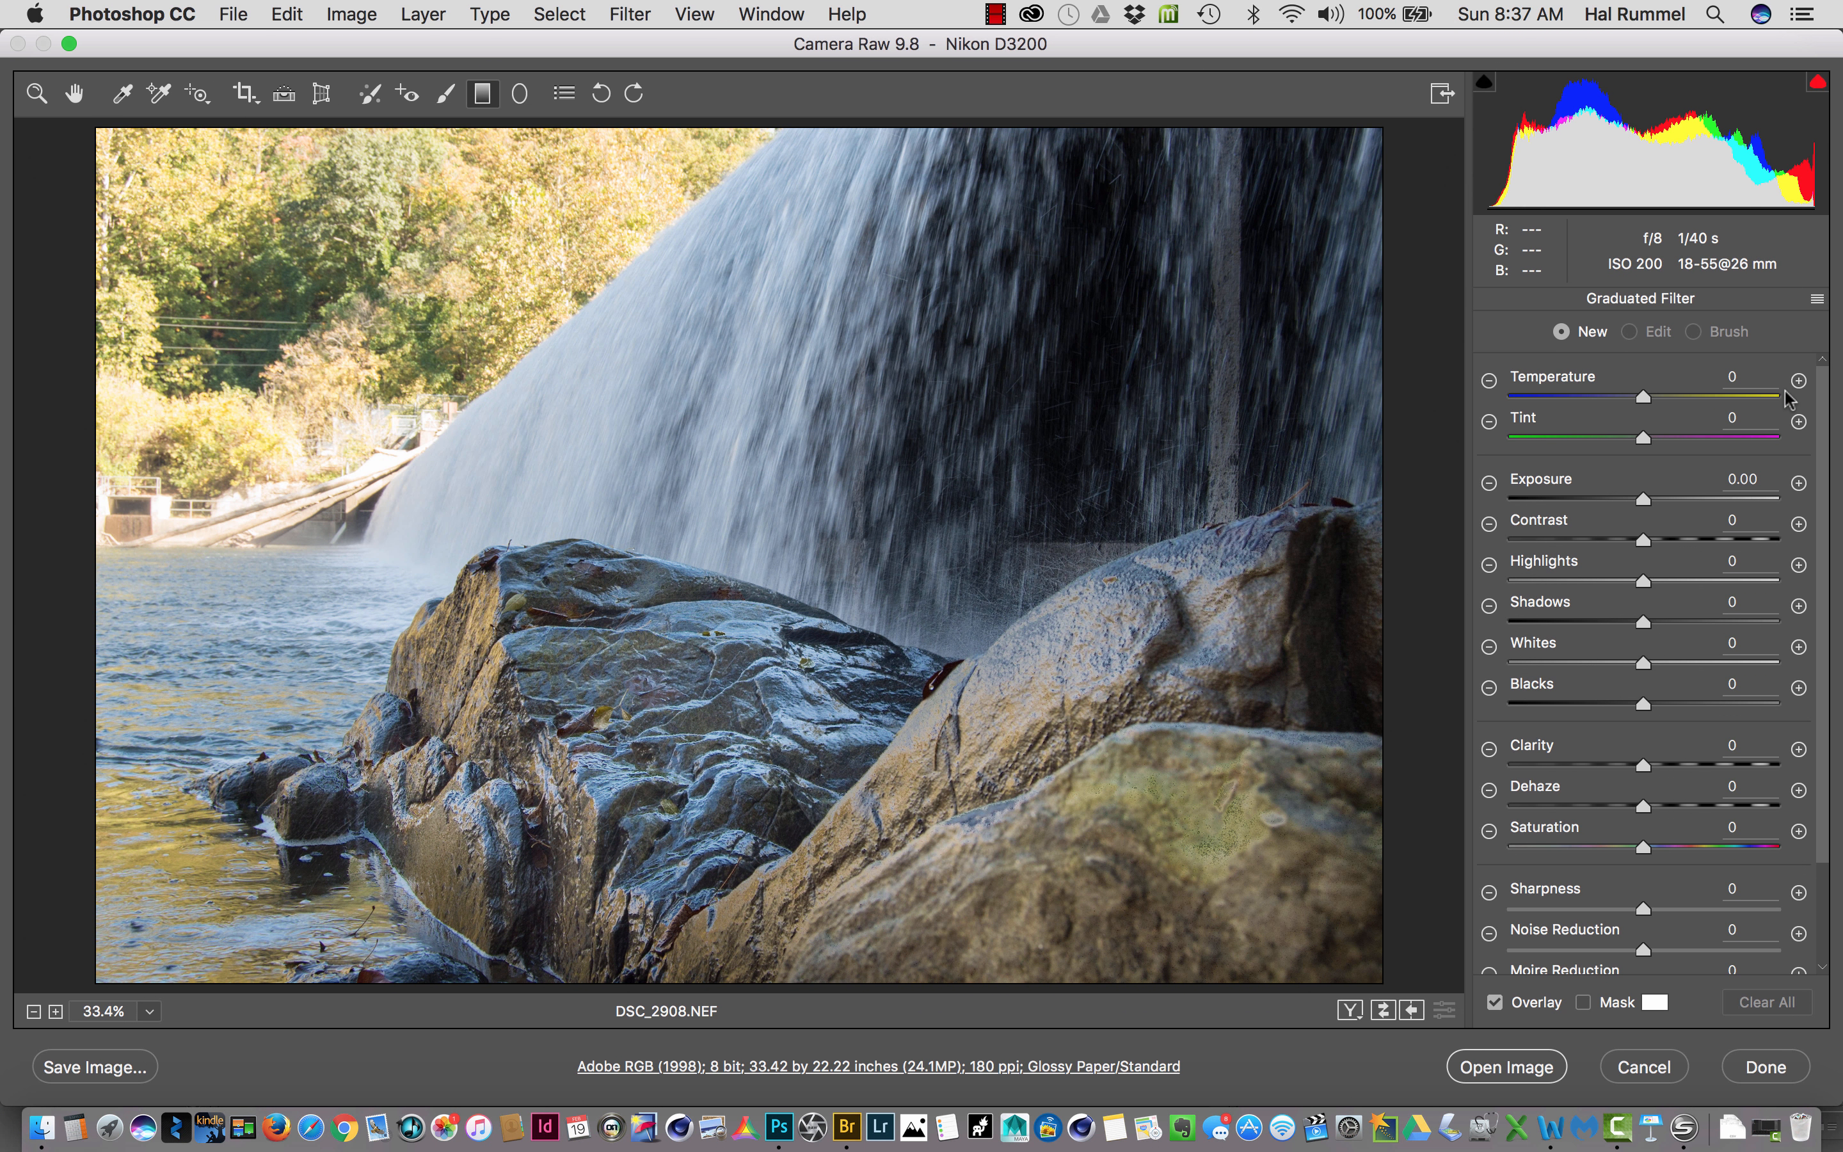
click(265, 186)
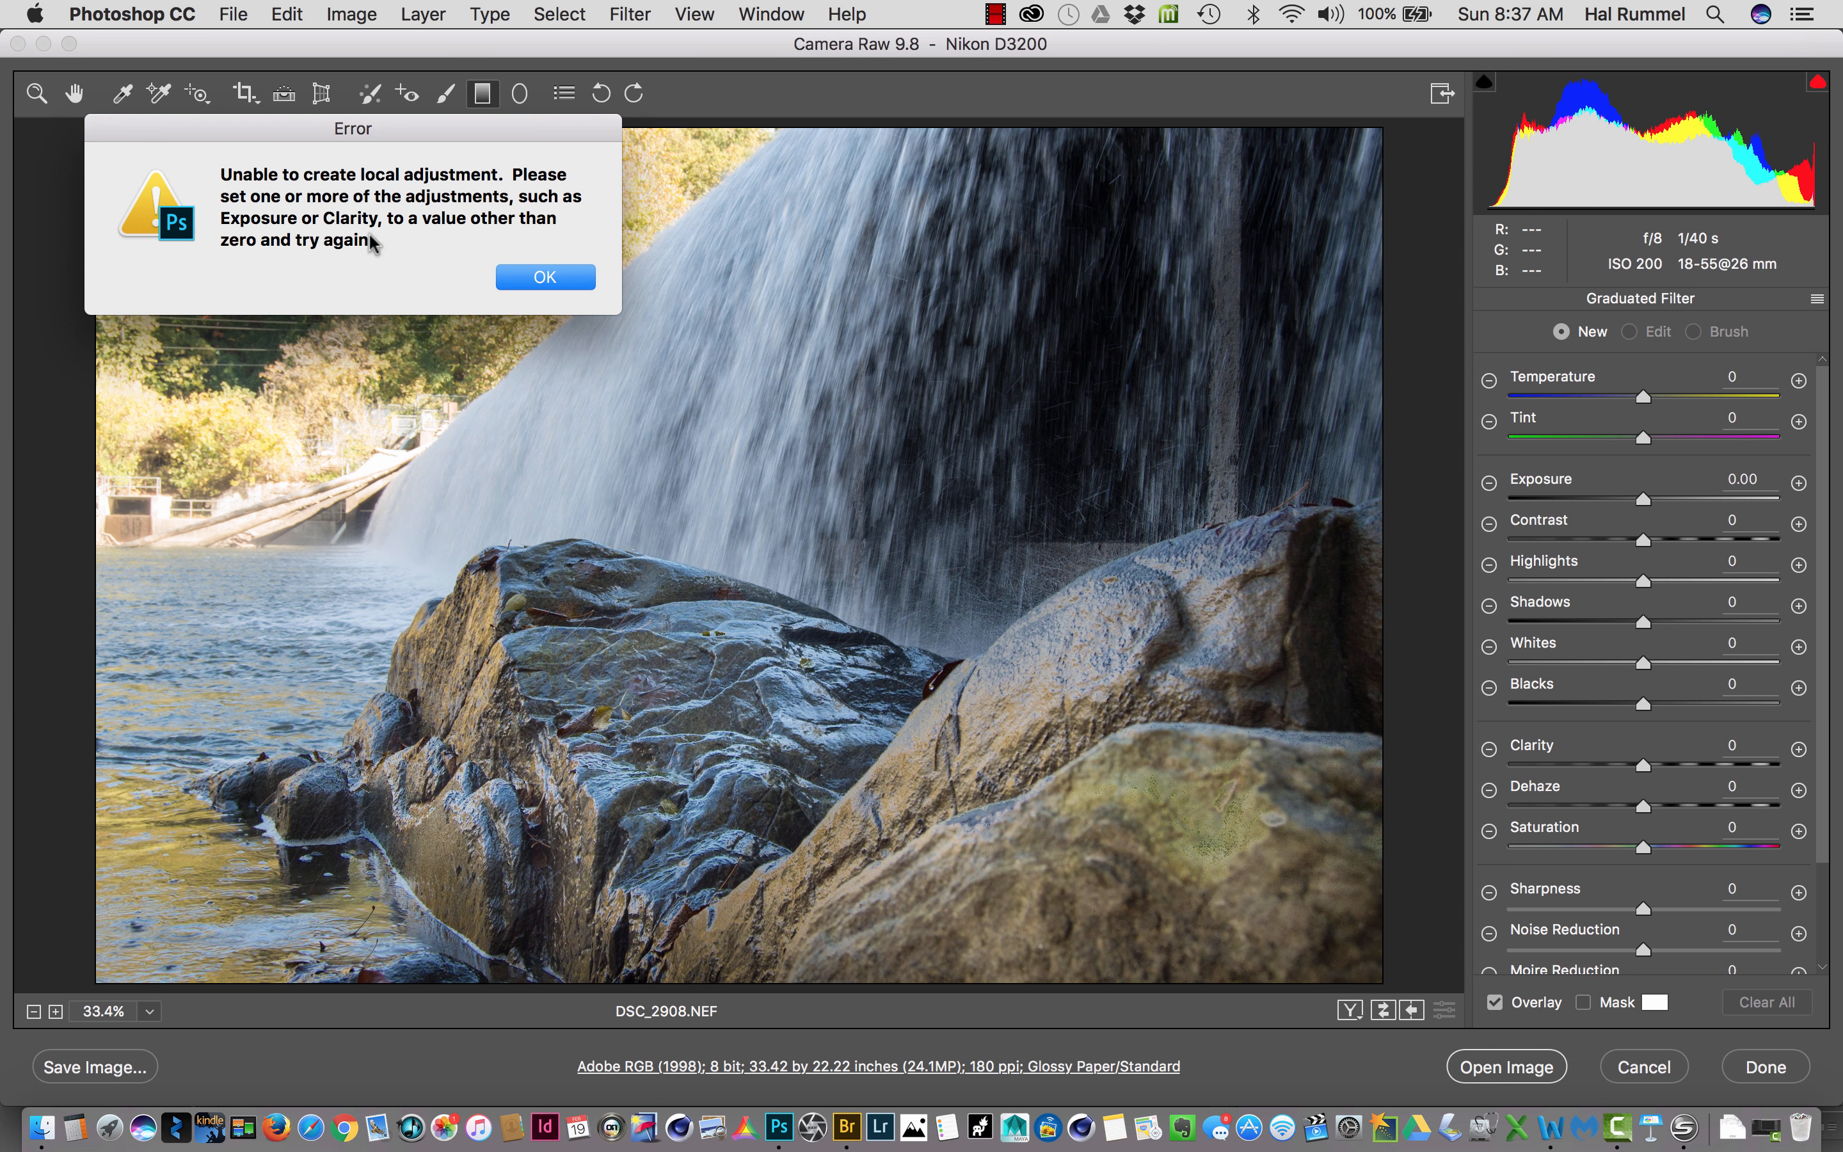
click(552, 285)
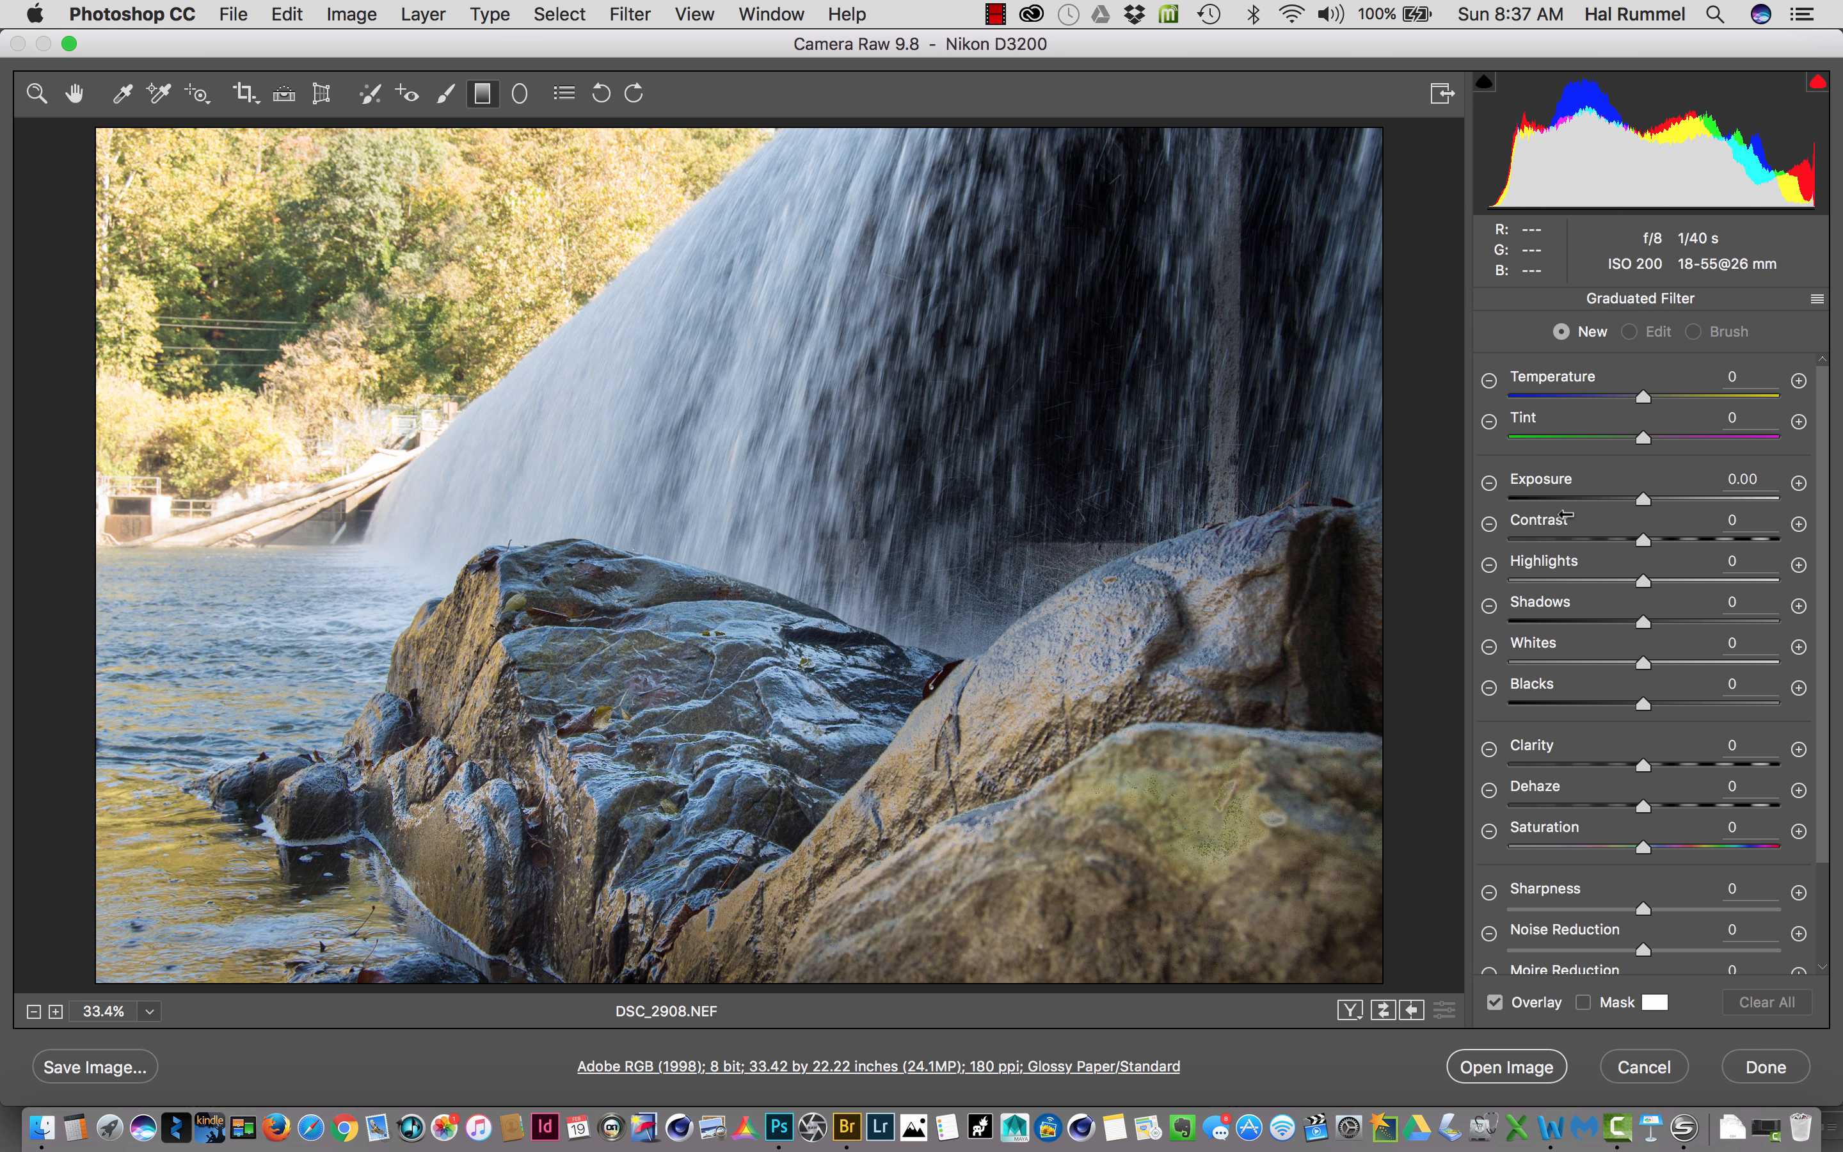
- Draw a graduated filter with exposure -0.80 from the trees to the waterfall's base and fine-tune both of its end points
drag(1638, 493, 1610, 511)
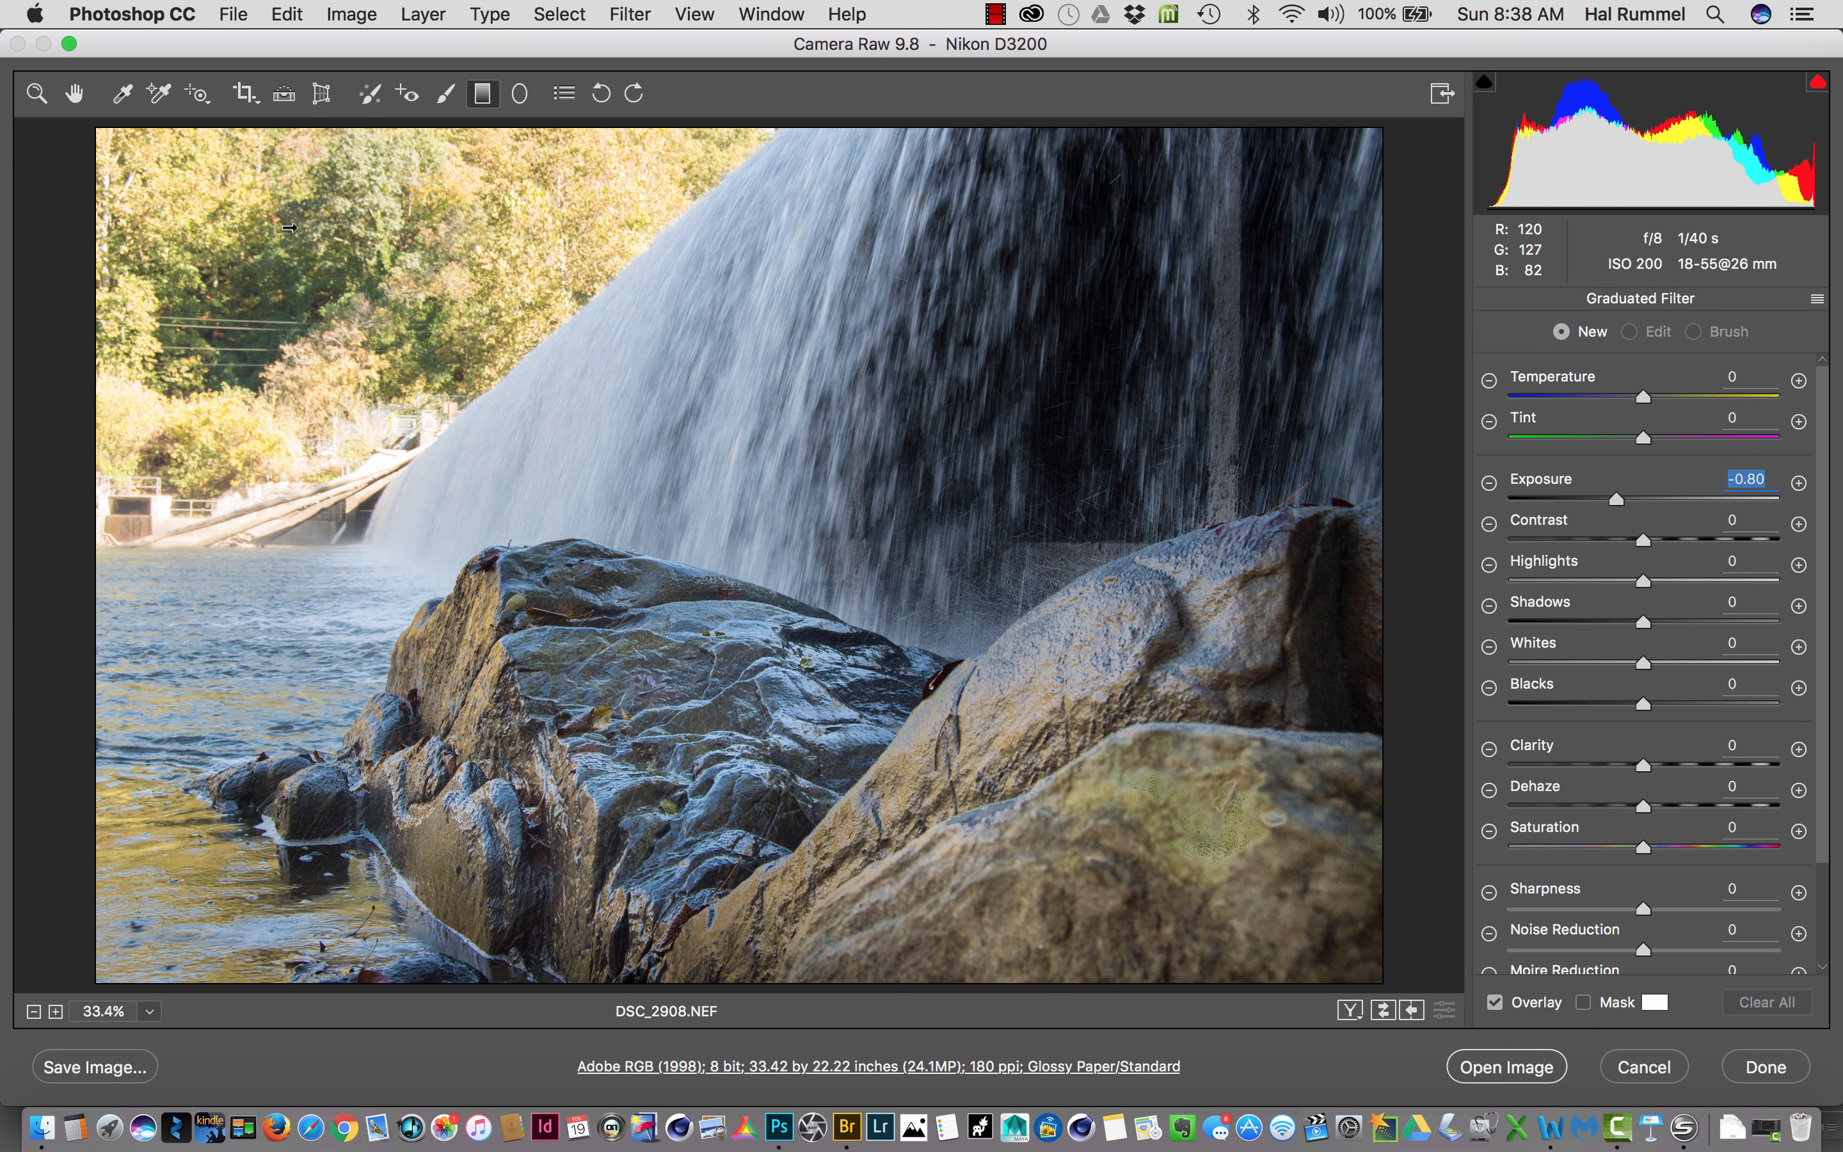
drag(287, 228, 428, 457)
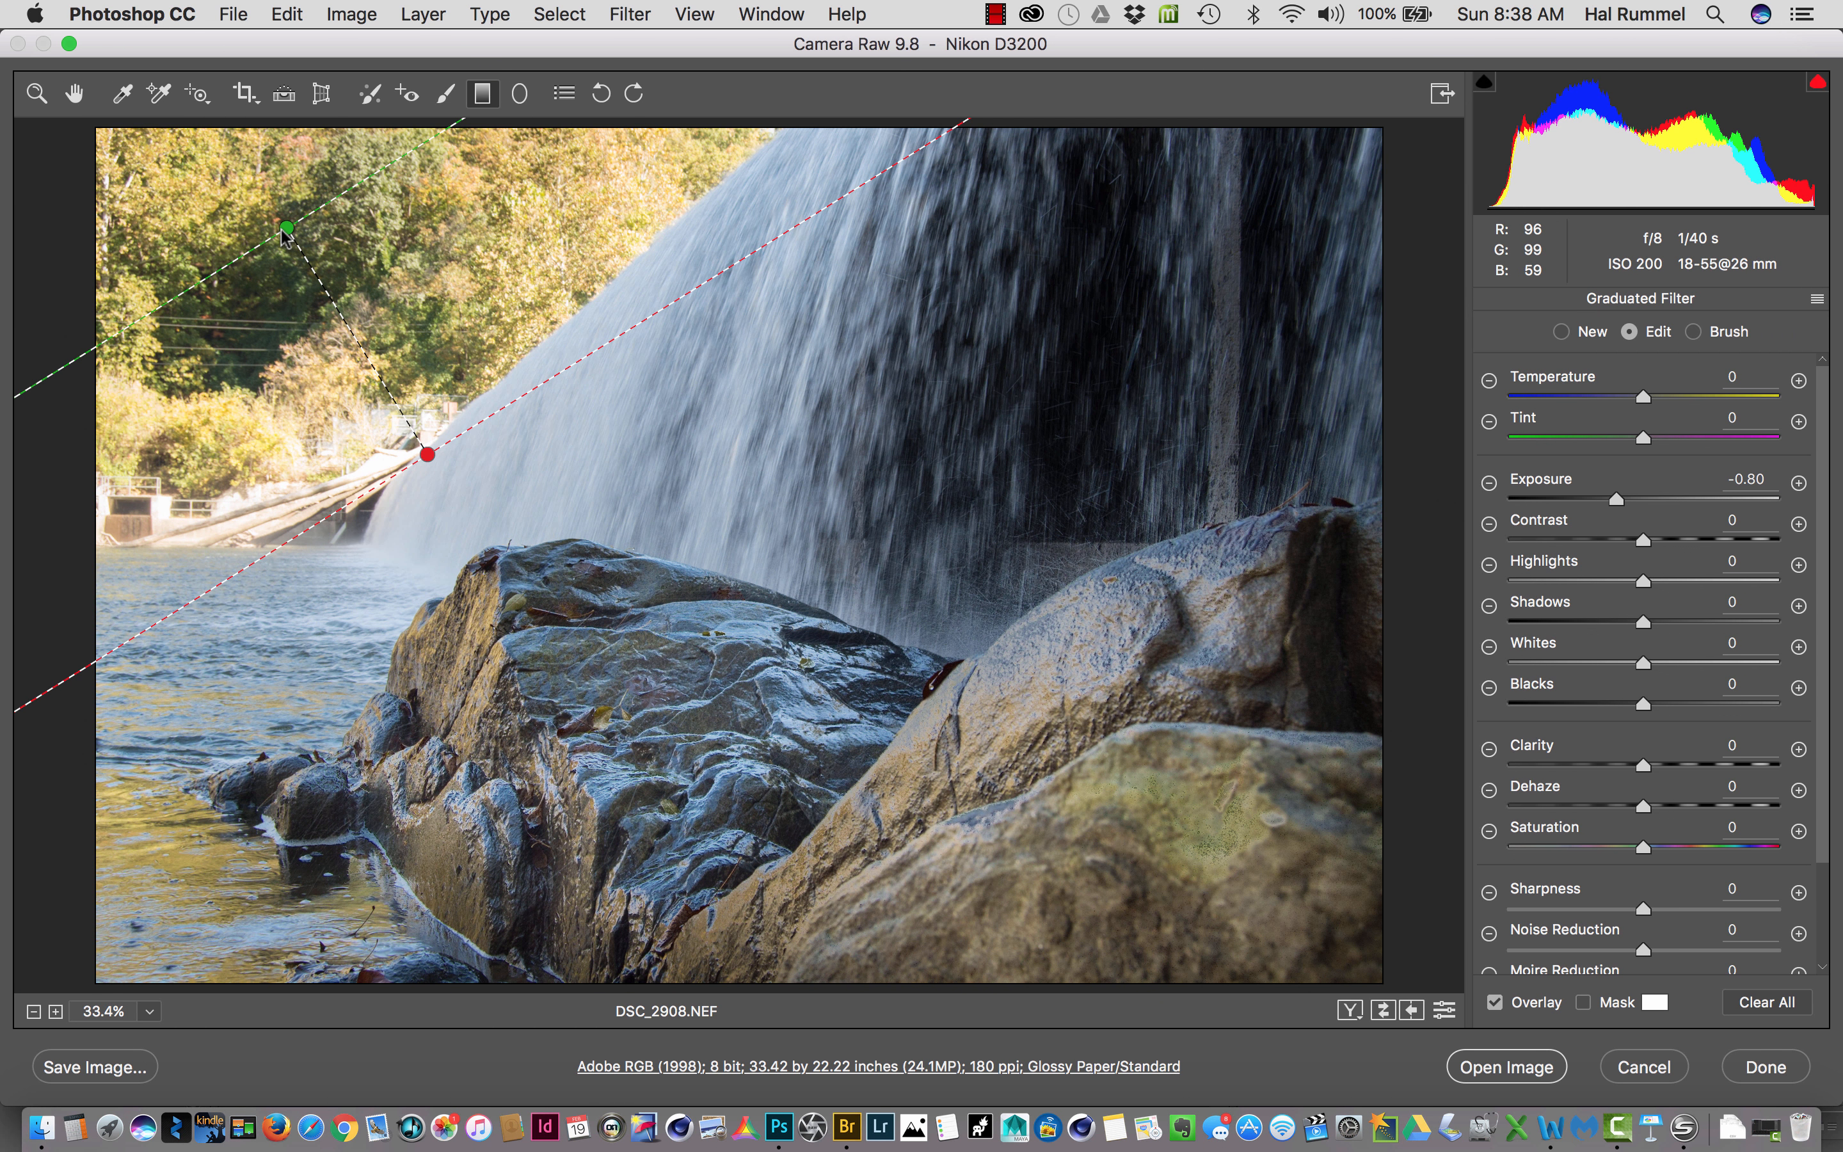
drag(284, 232, 192, 91)
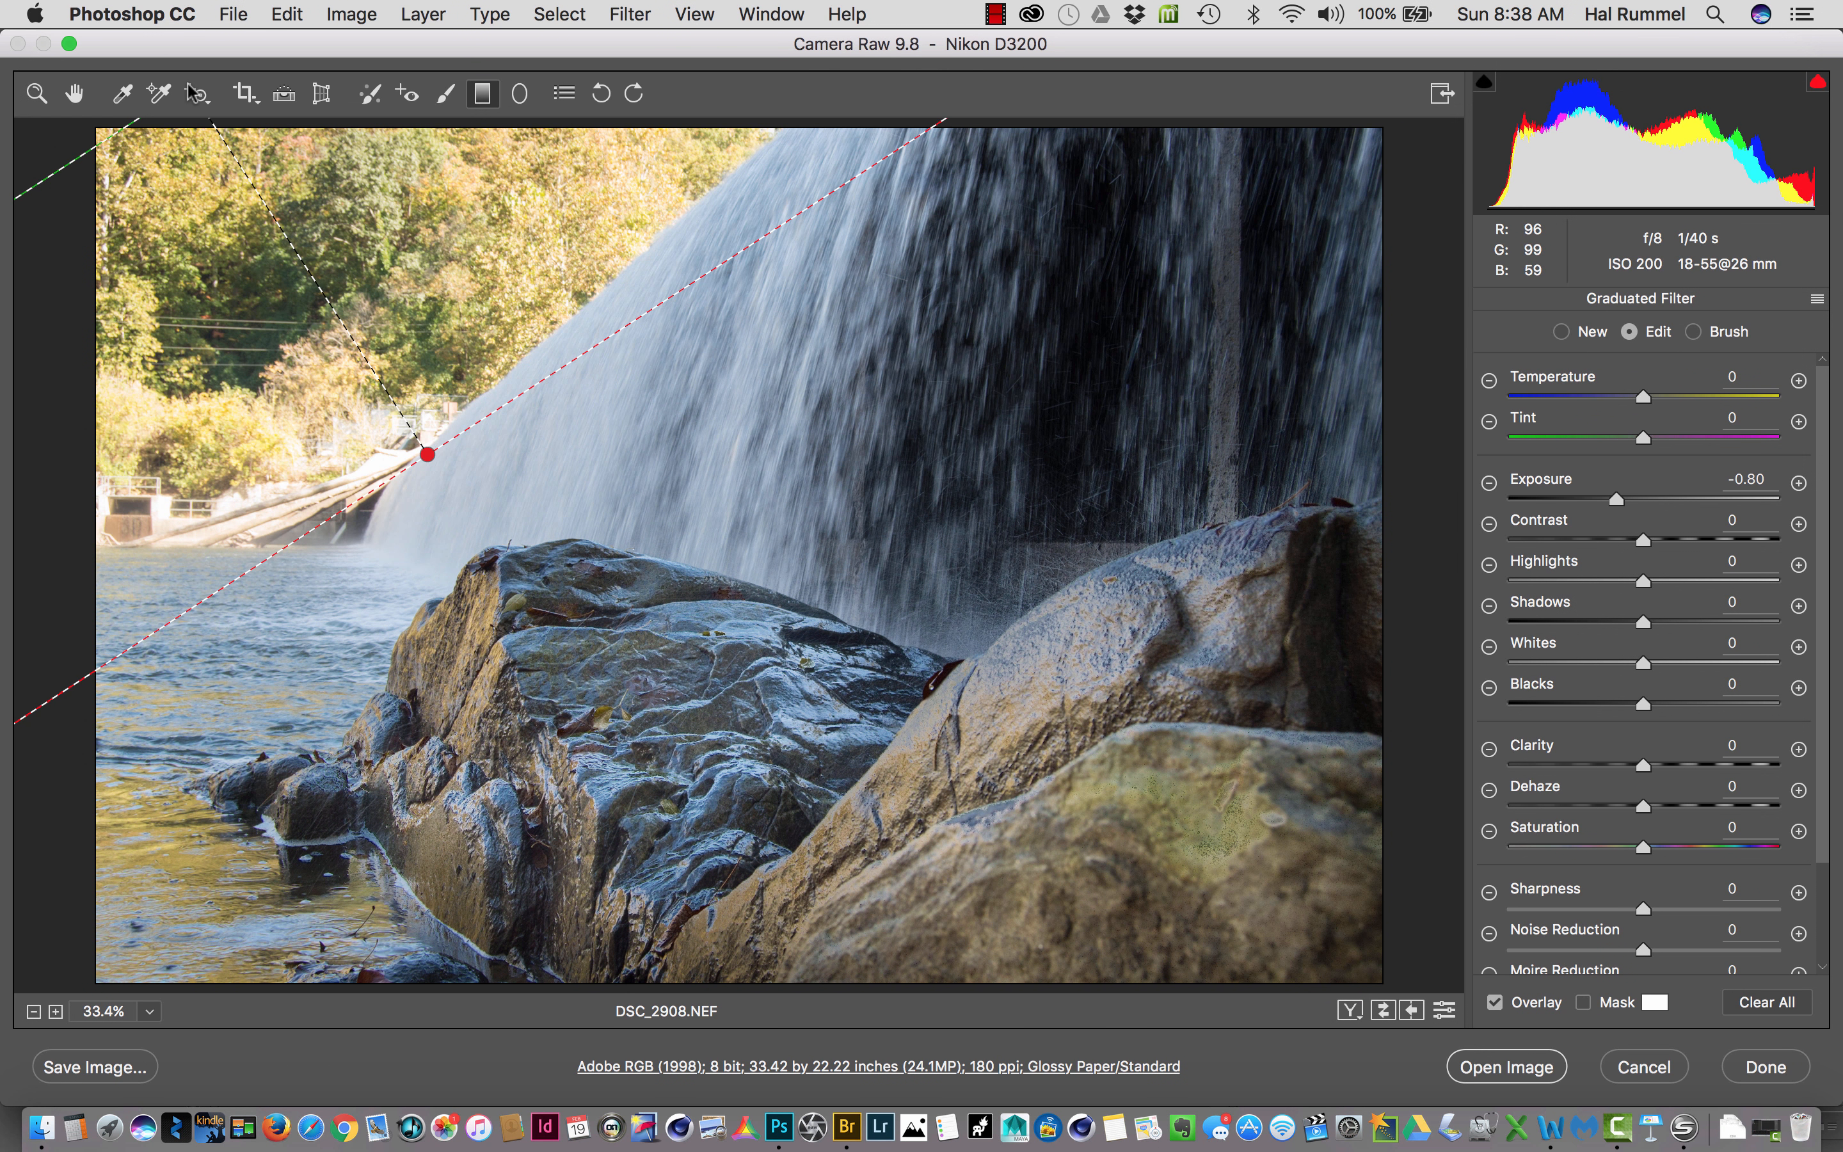
drag(194, 92, 381, 377)
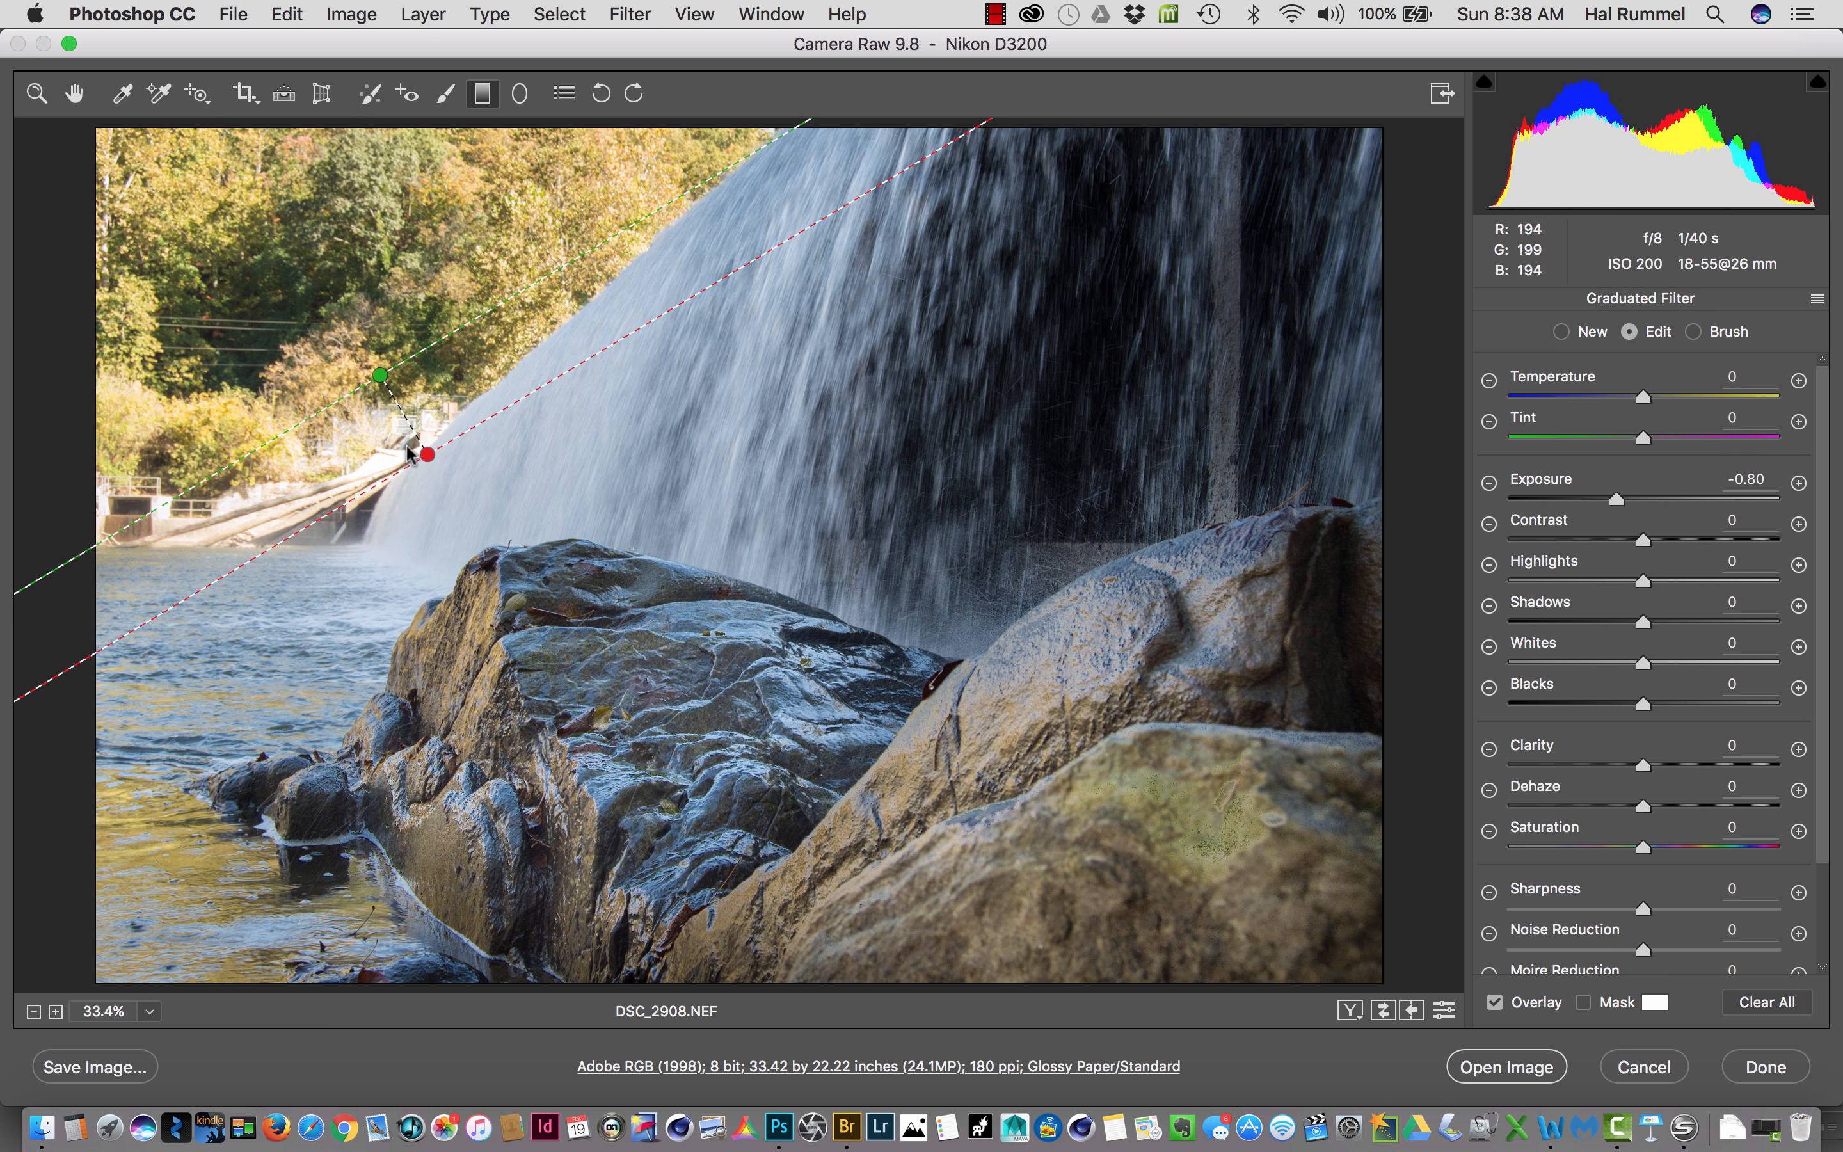
mouse_move(426, 455)
mouse_down()
mouse_move(346, 460)
mouse_move(429, 475)
mouse_up()
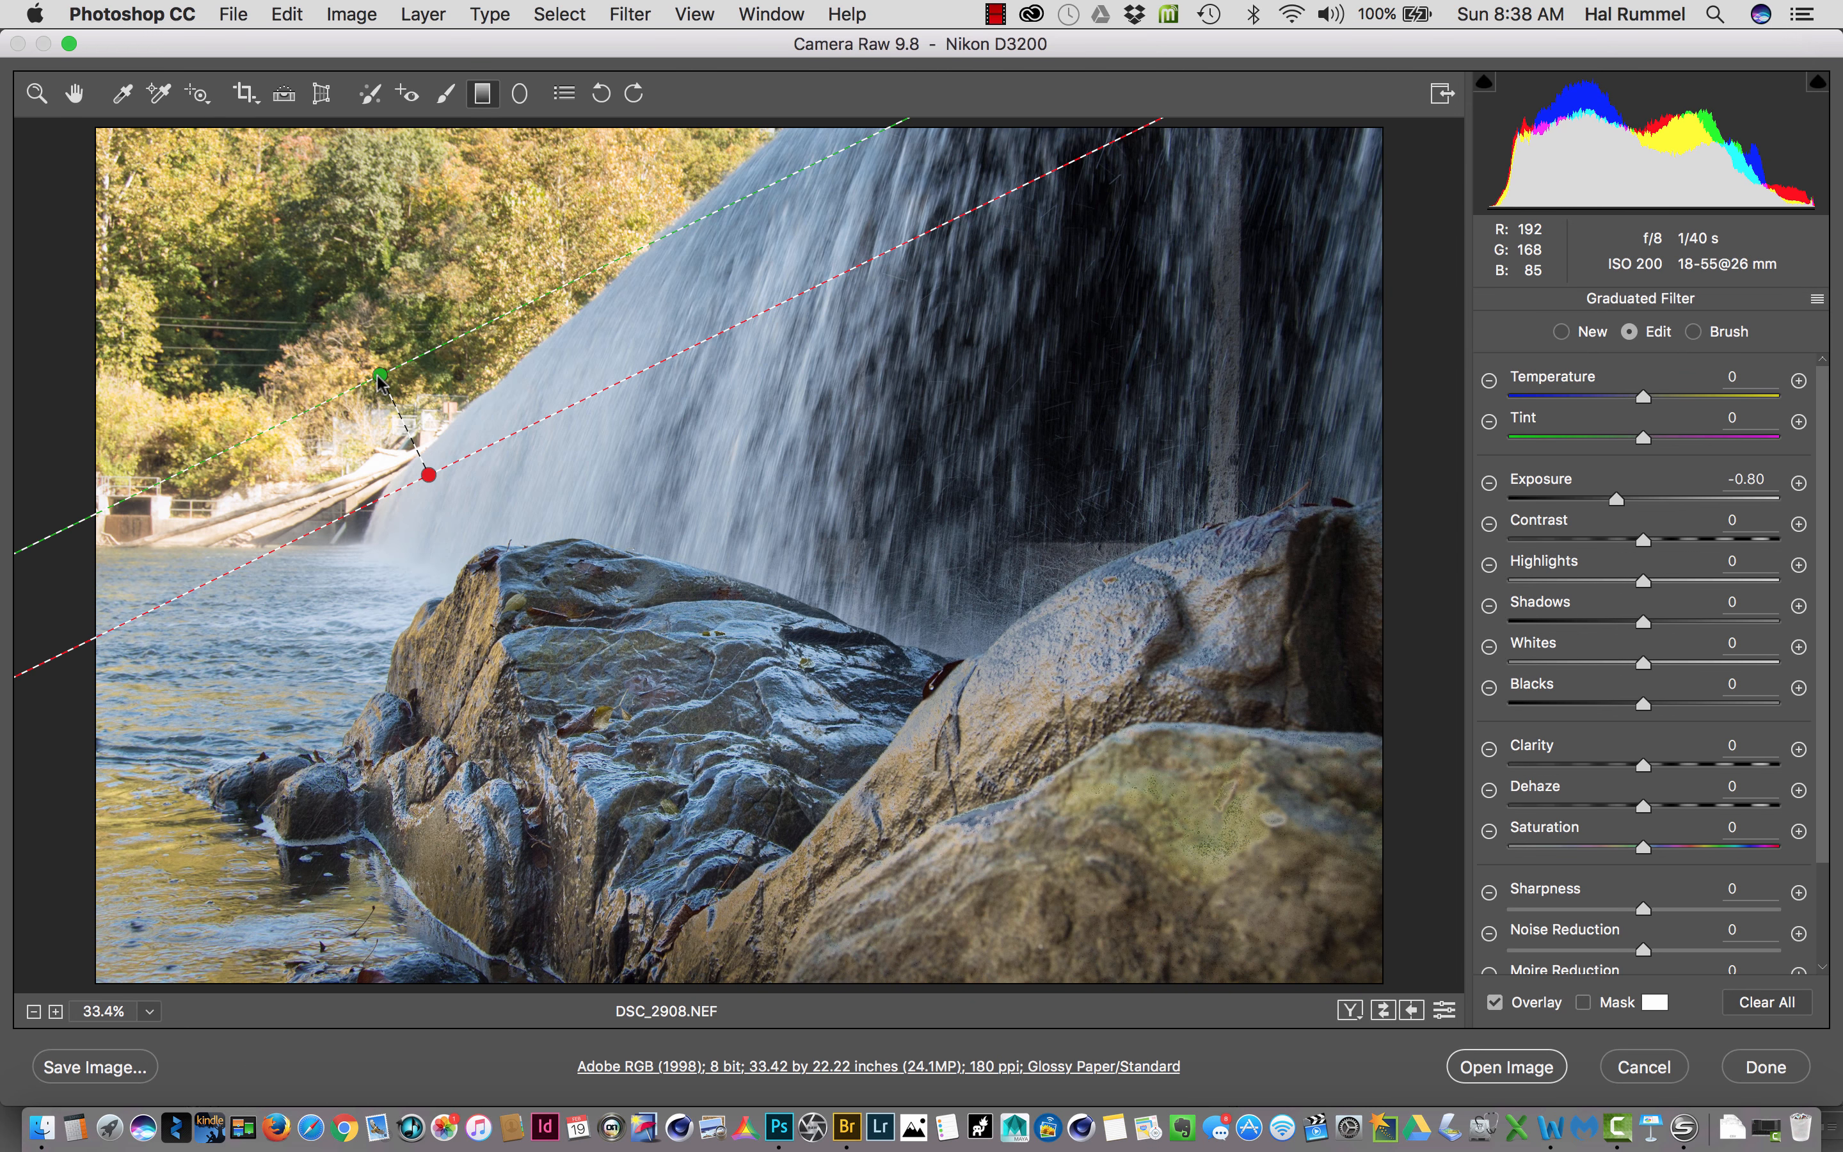
drag(381, 375, 349, 328)
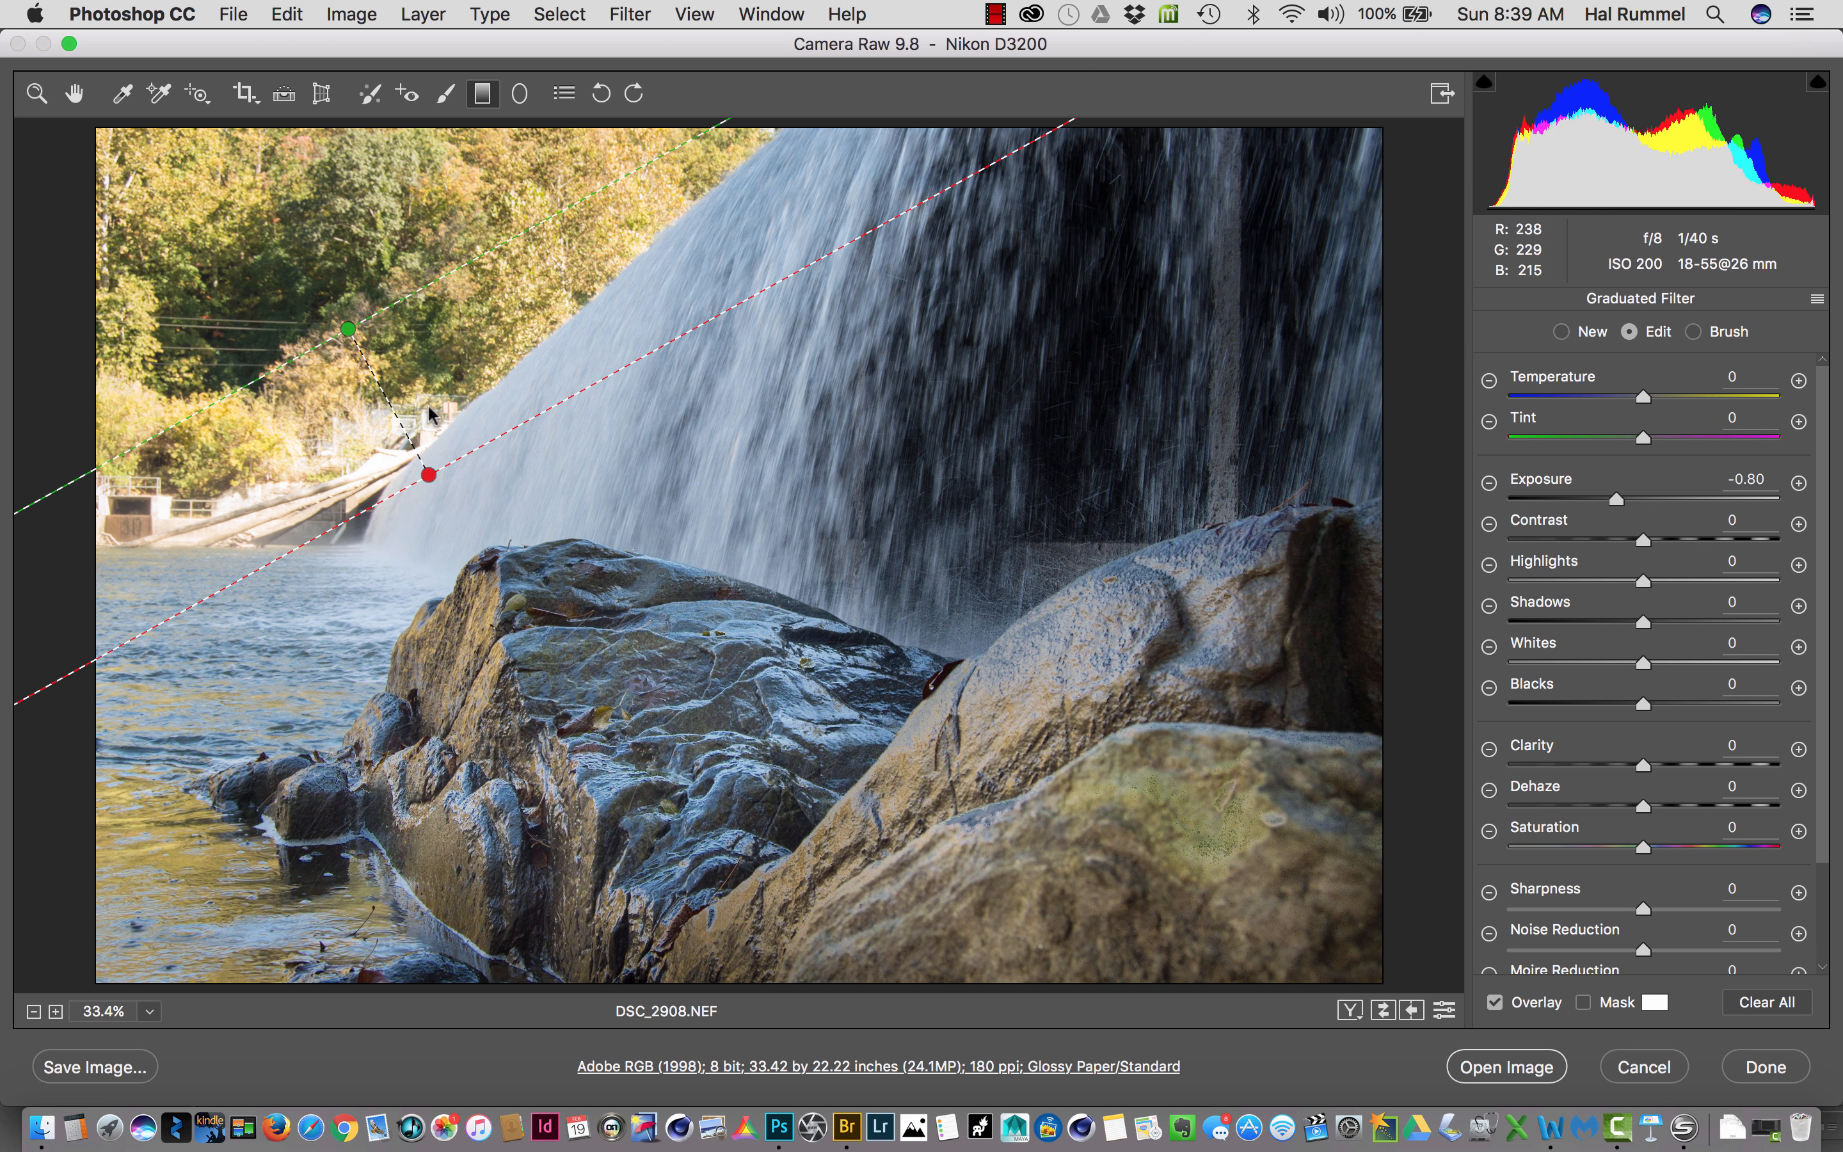
mouse_move(343, 300)
mouse_down()
mouse_move(396, 427)
mouse_move(346, 381)
mouse_move(347, 307)
mouse_up()
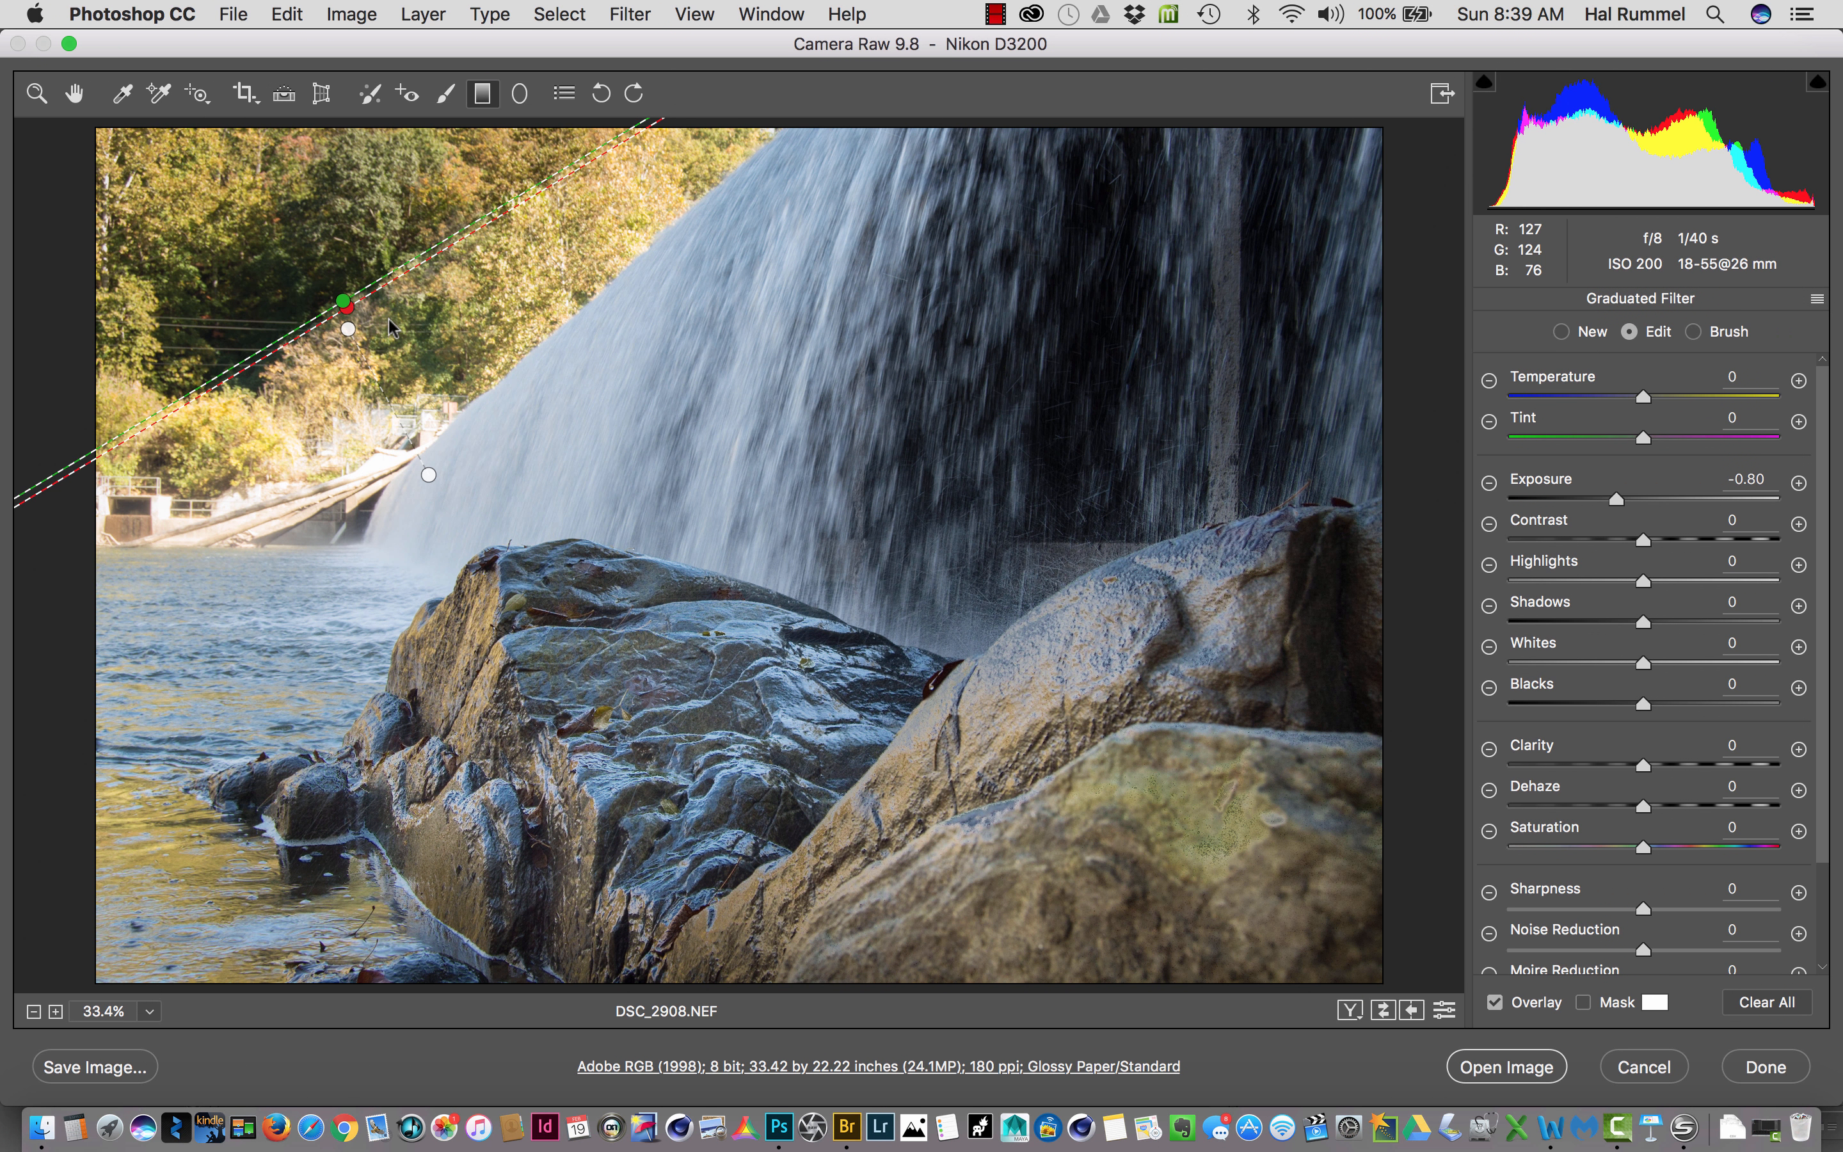
key(super+z)
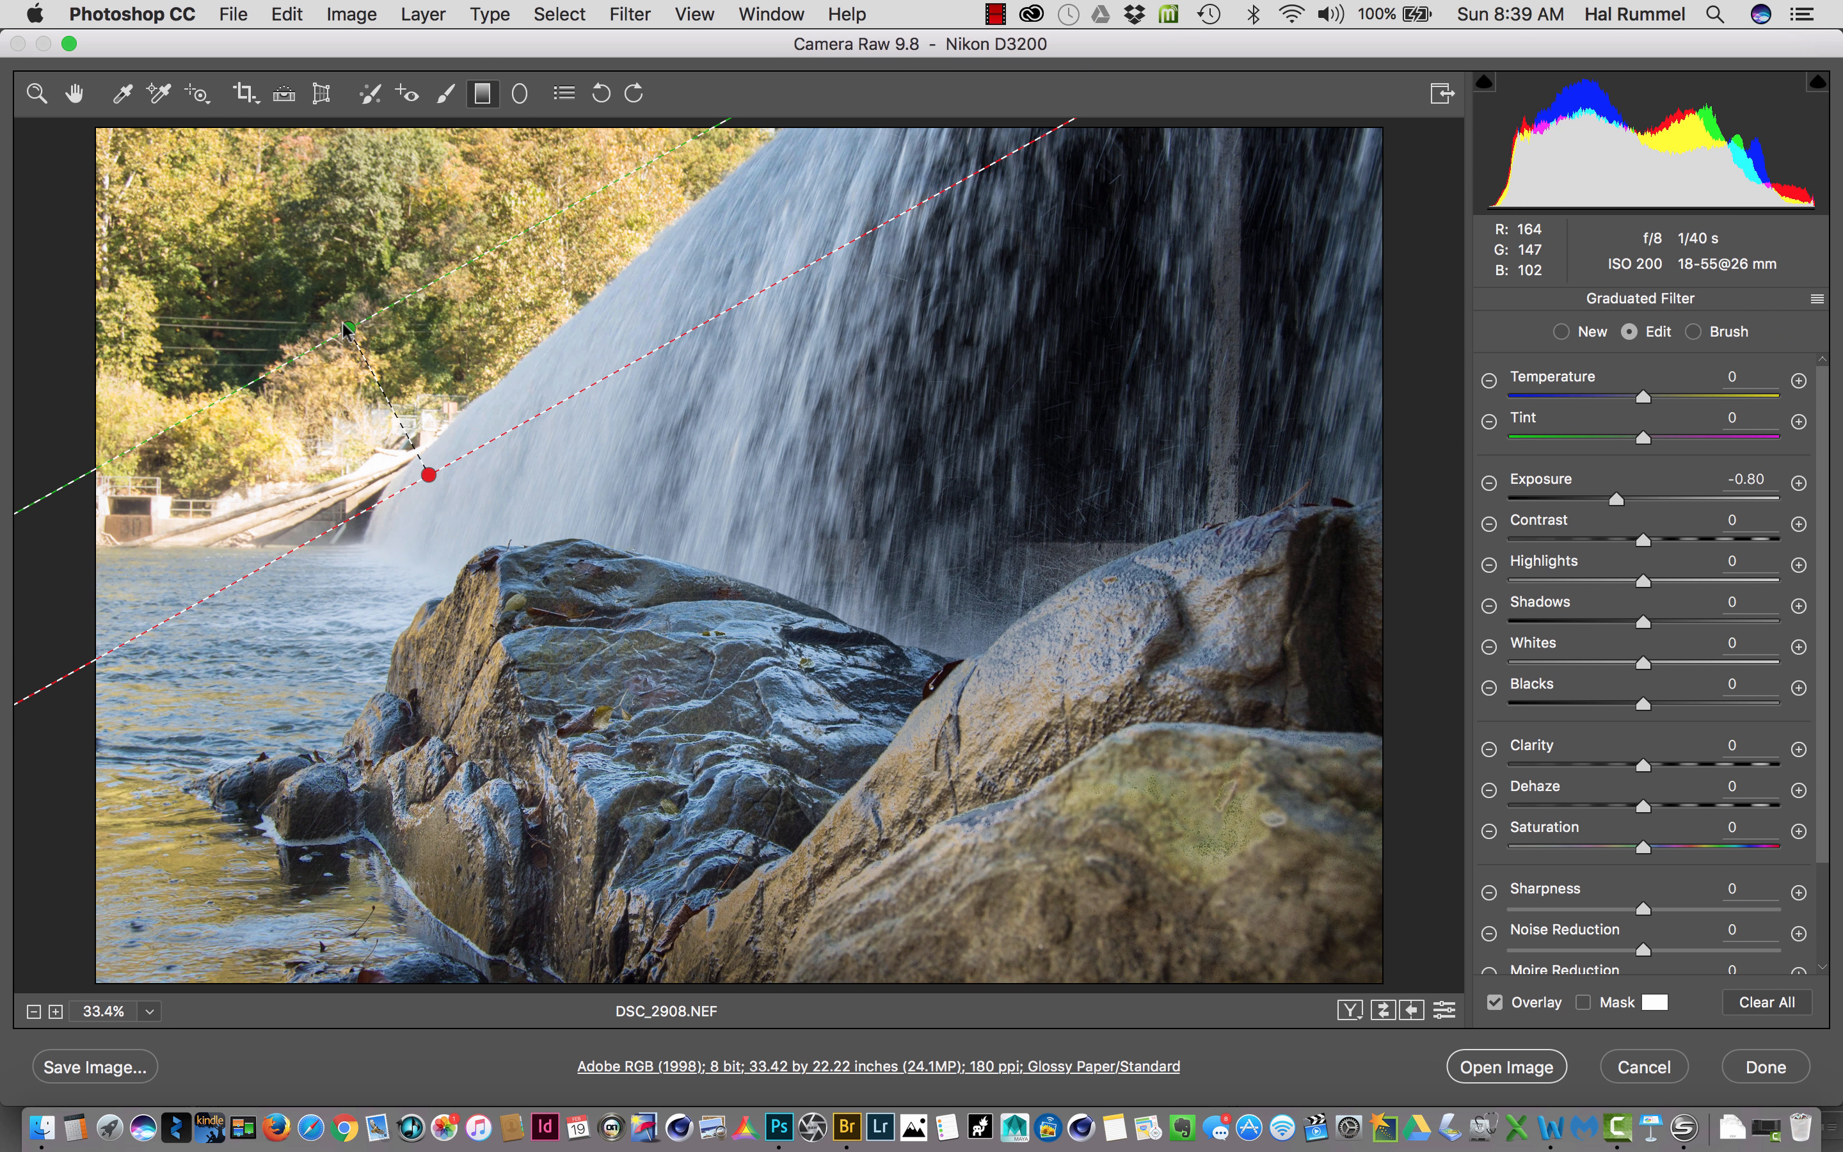
drag(347, 328, 324, 321)
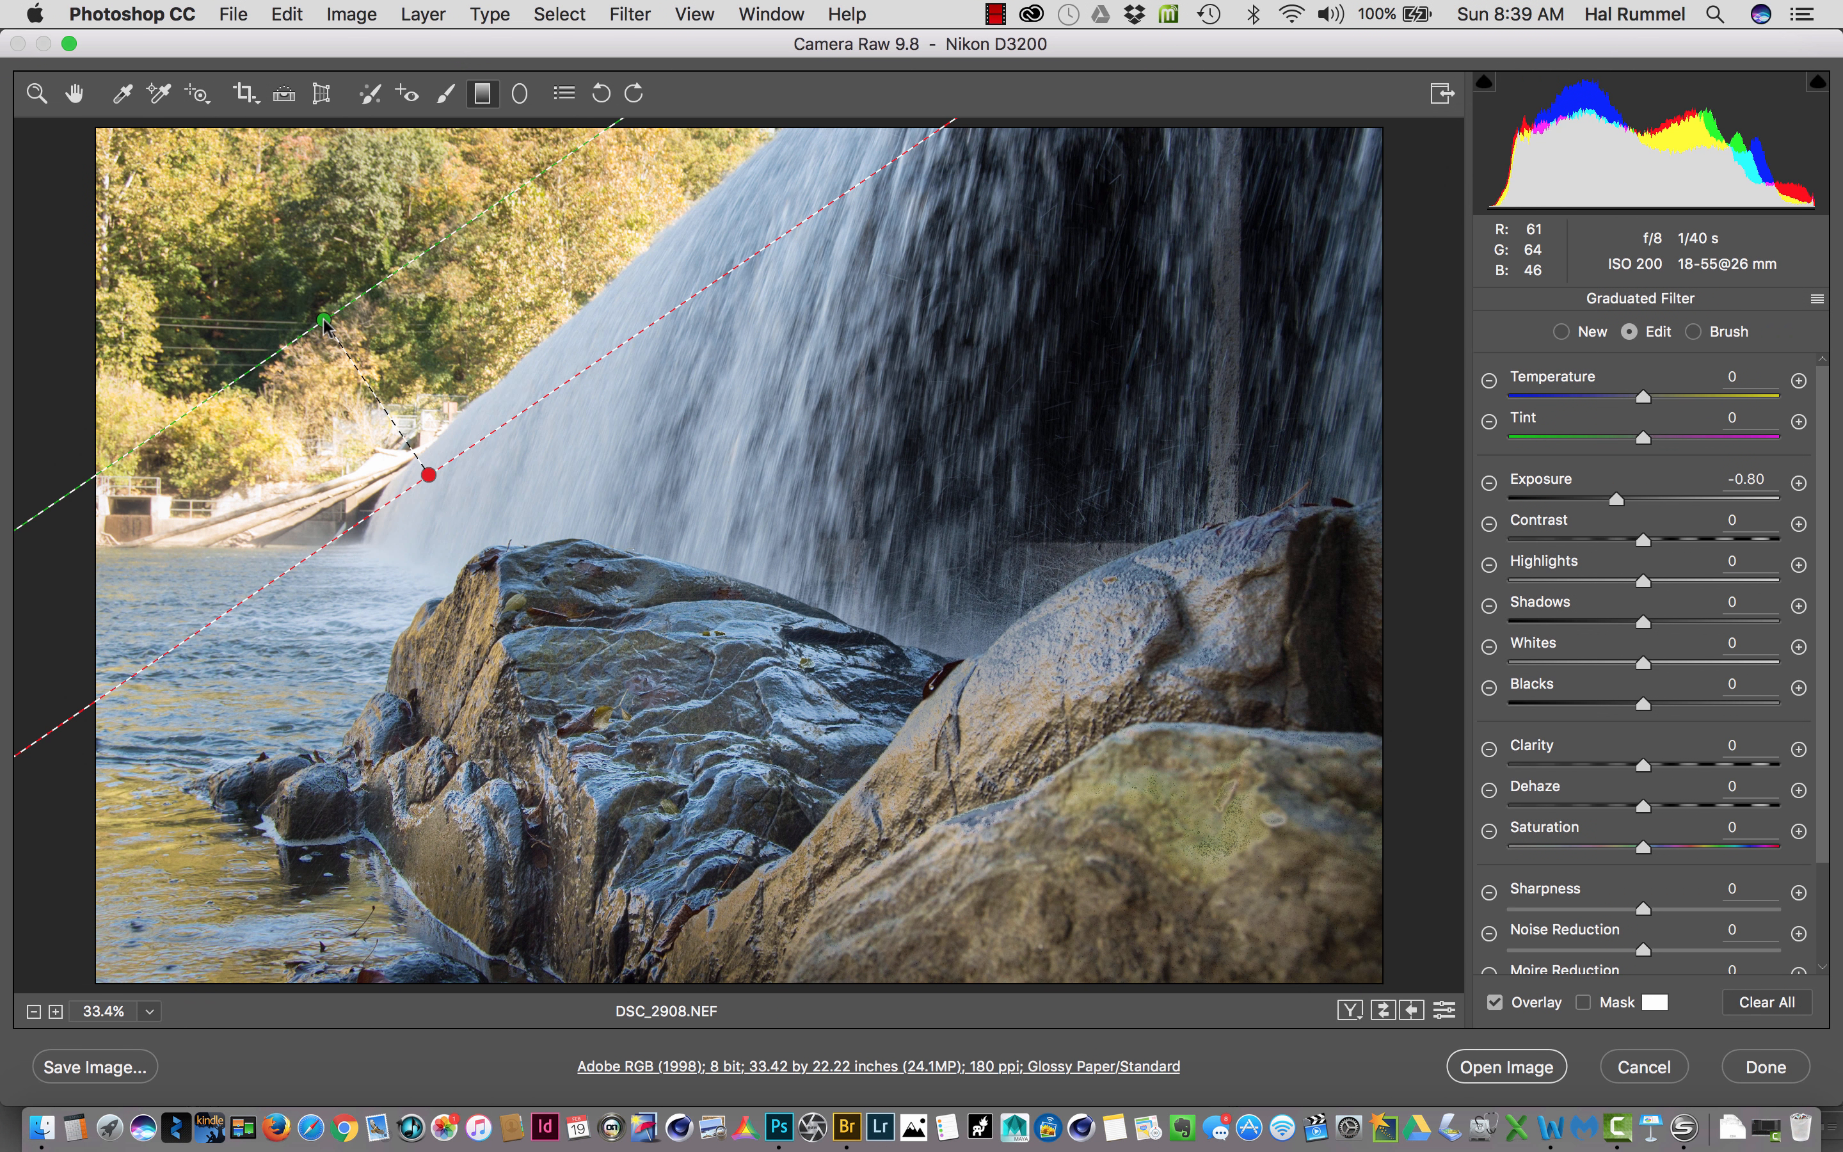
- Set the graduated filter's exposure to -1.00
right_click(1216, 525)
click(1379, 625)
mouse_move(1618, 499)
mouse_down()
mouse_move(1592, 514)
mouse_move(1611, 516)
mouse_up()
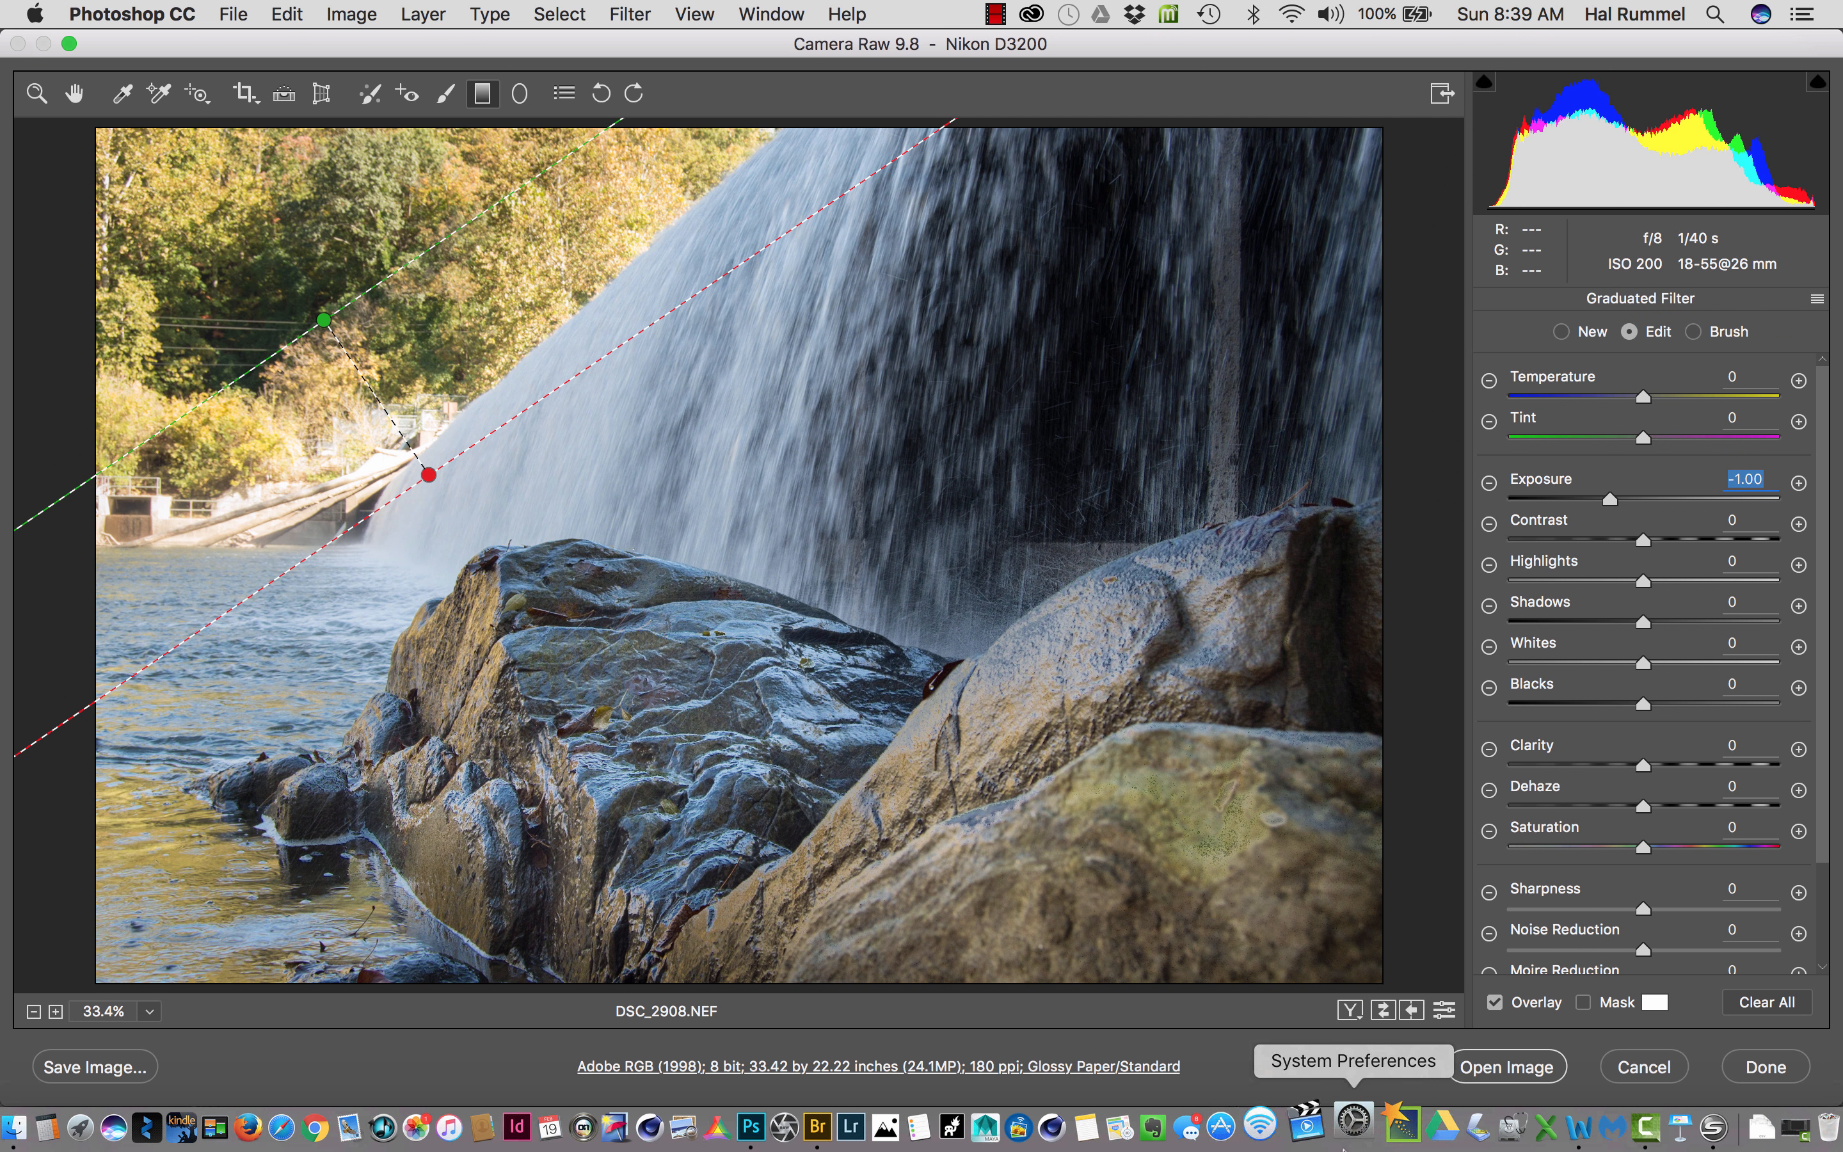
- Hide and show the graduated filter's overlay twice to check its effect on the trees
click(1495, 1004)
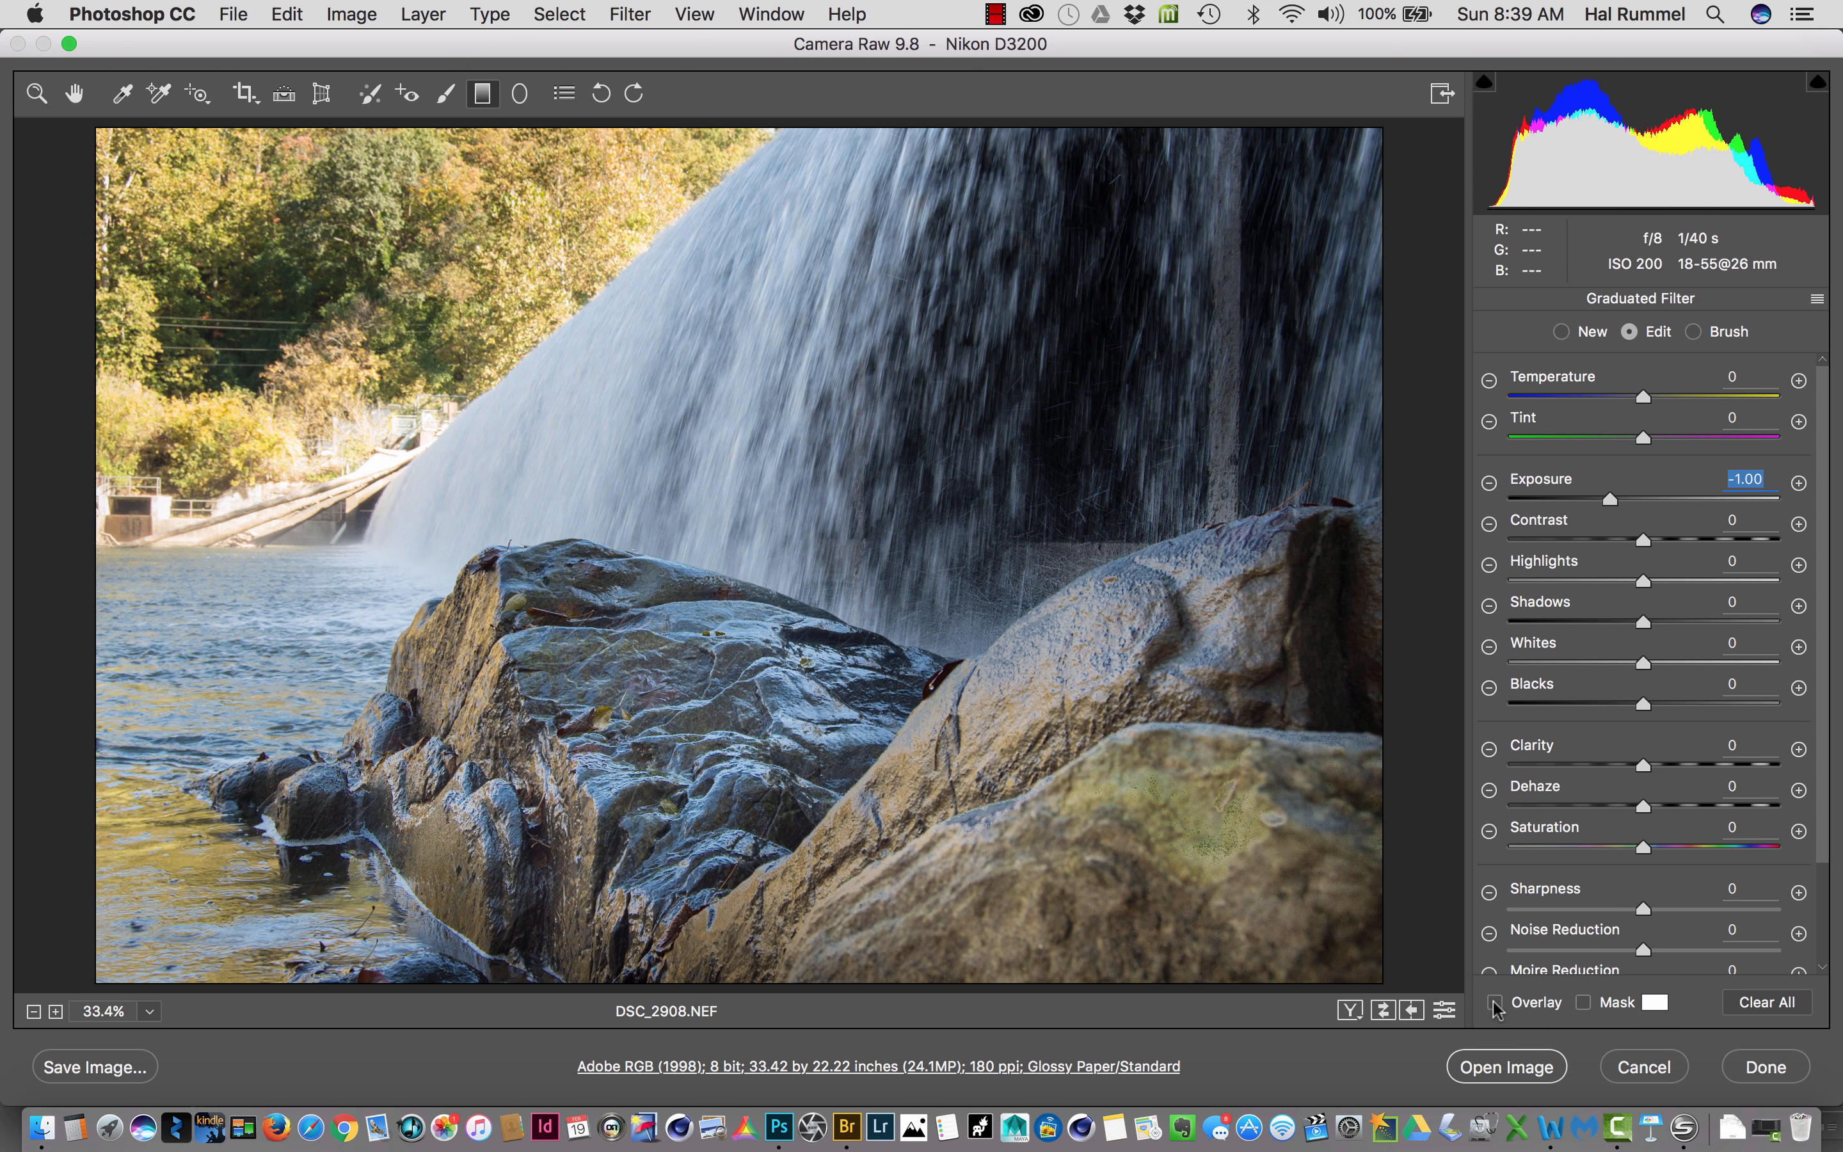
click(1495, 1004)
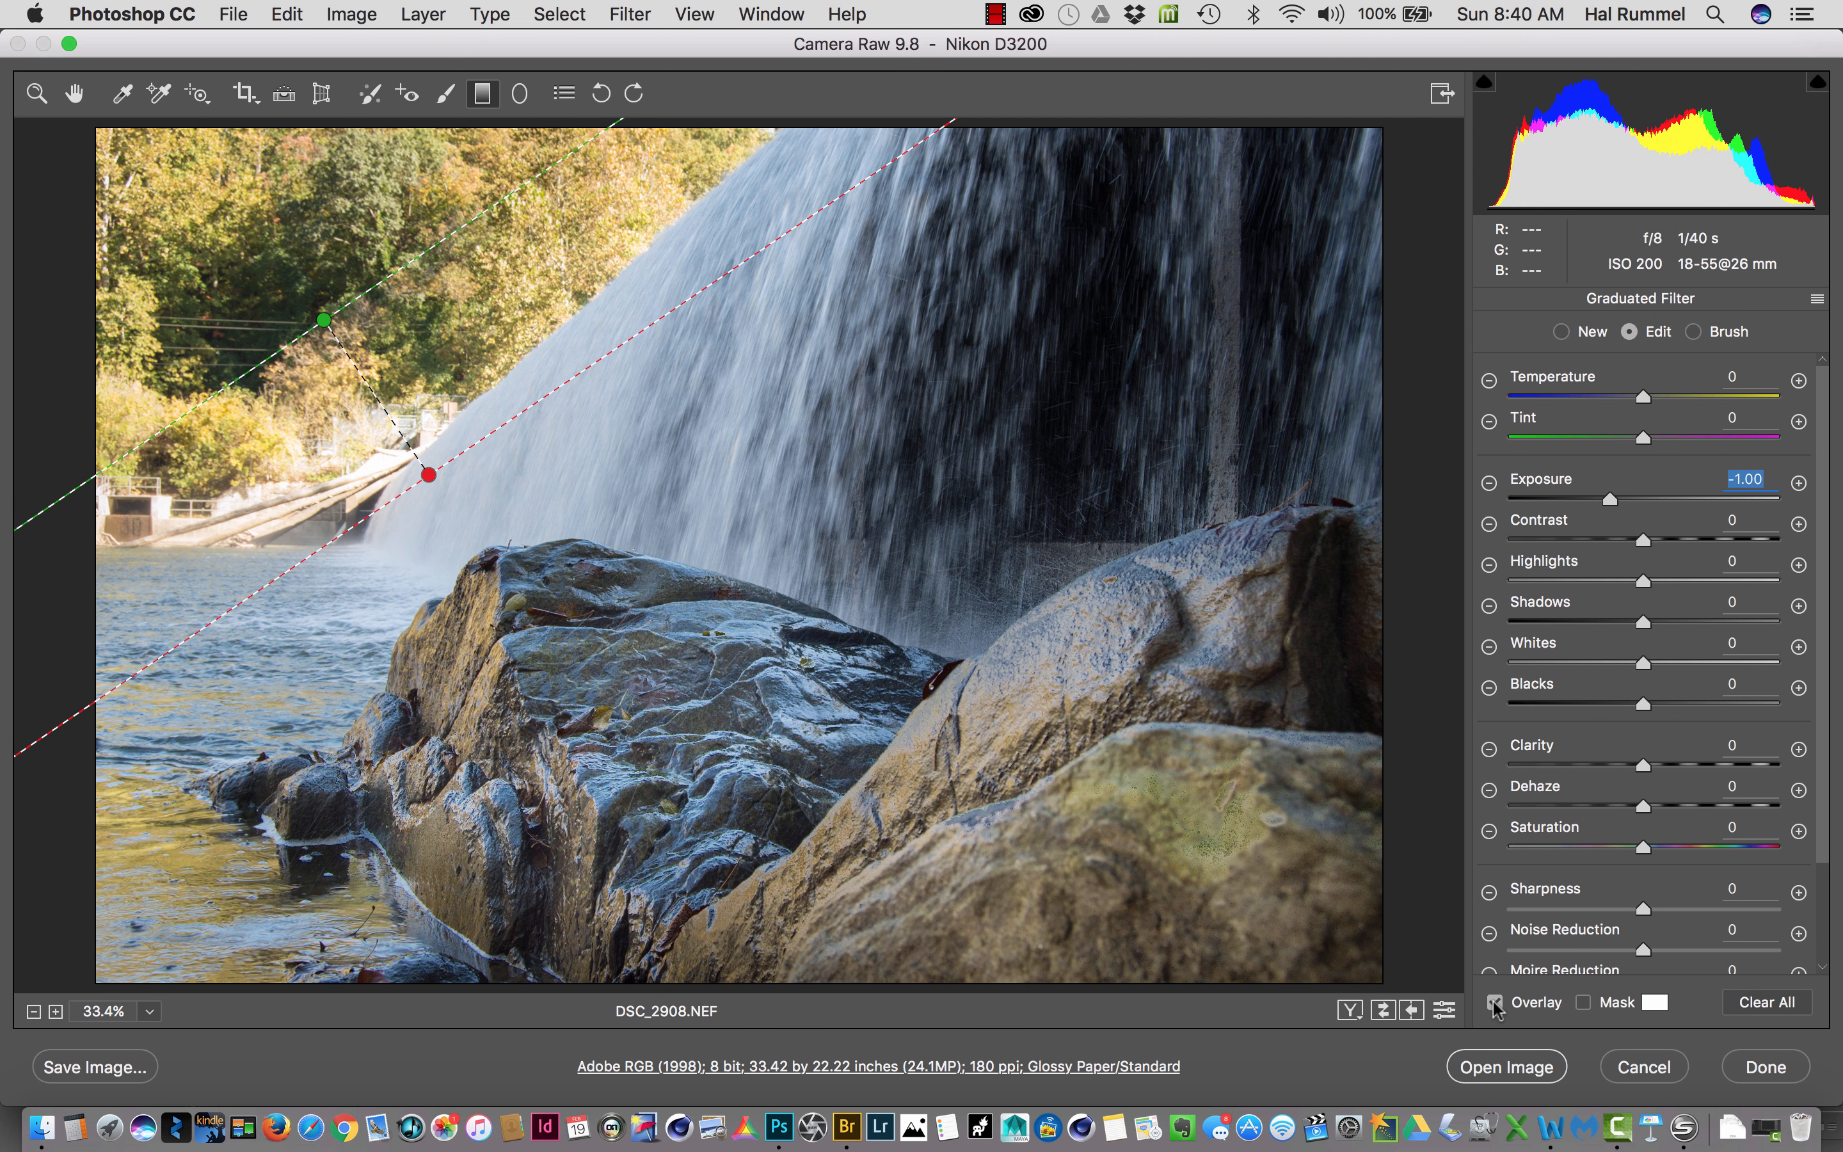
click(1495, 1004)
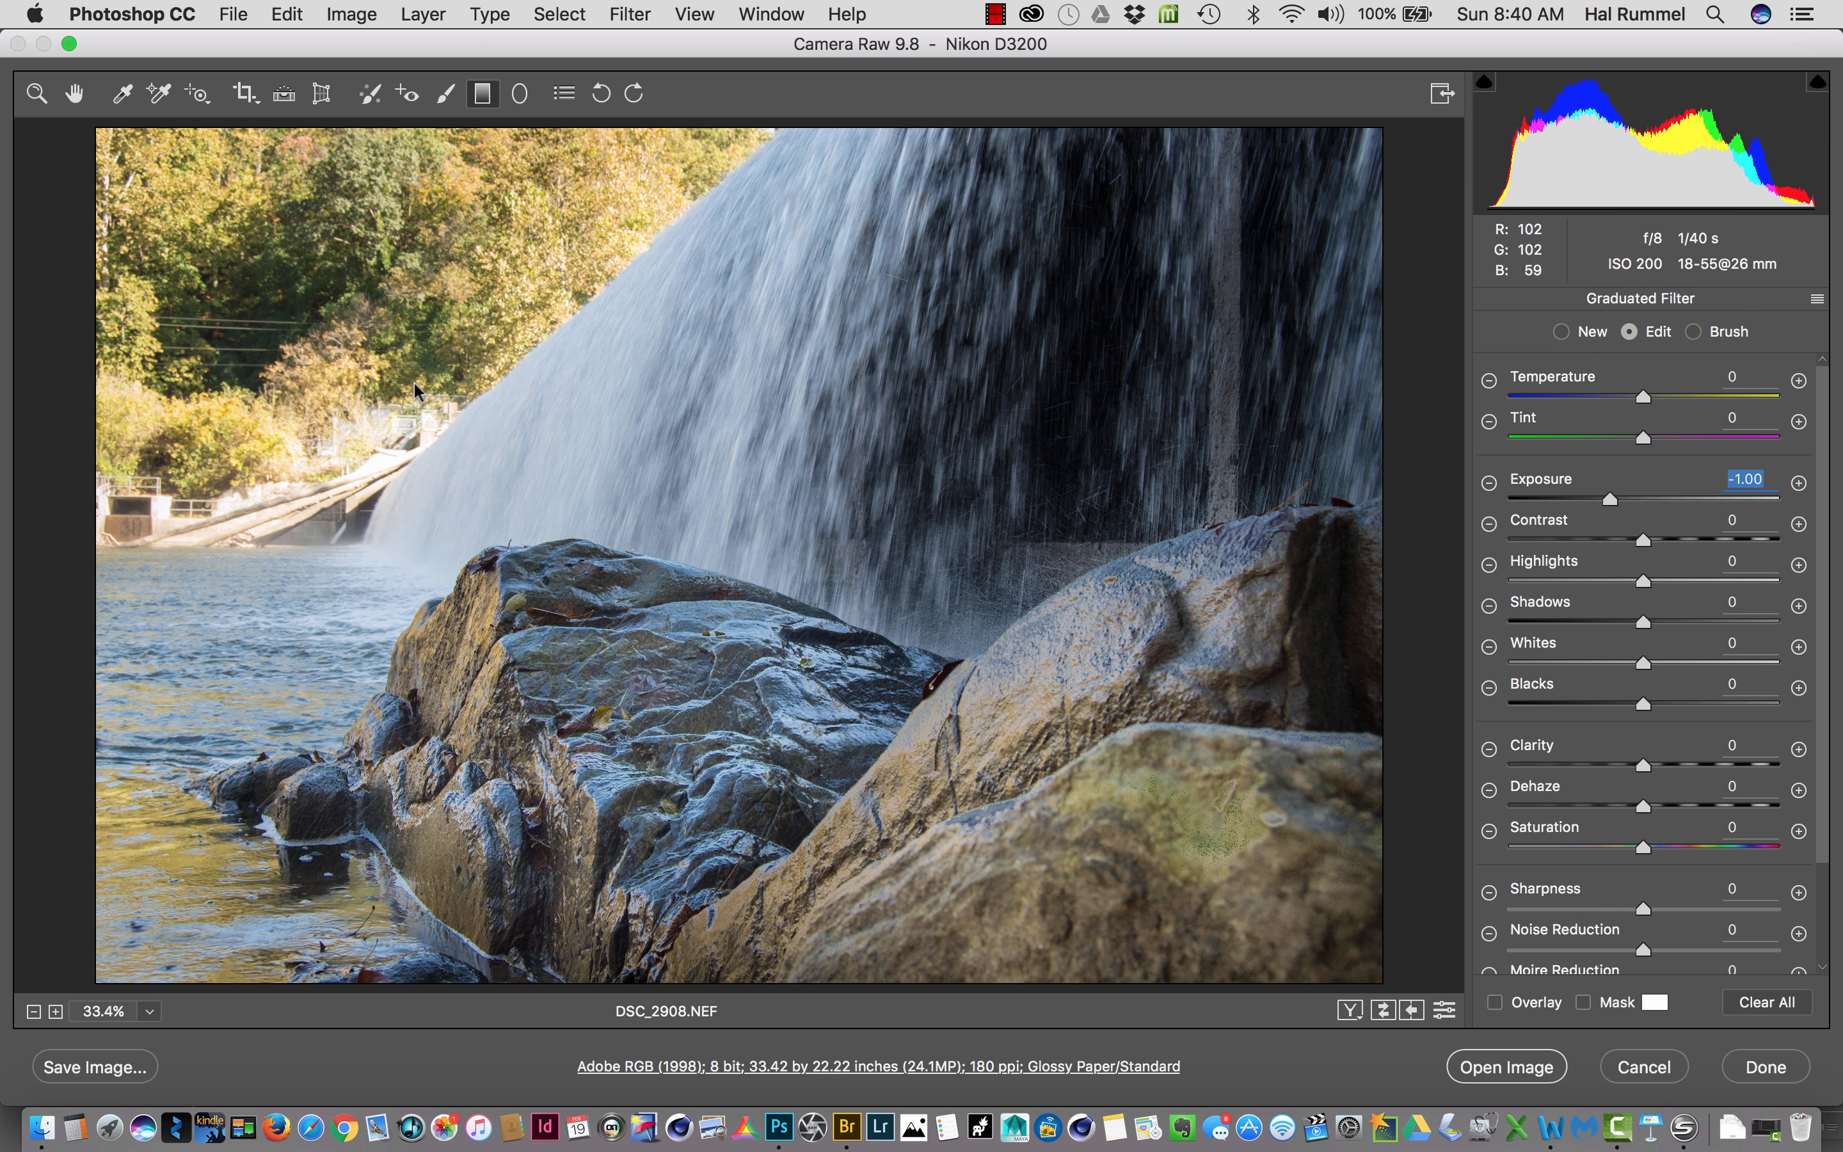
click(1495, 1003)
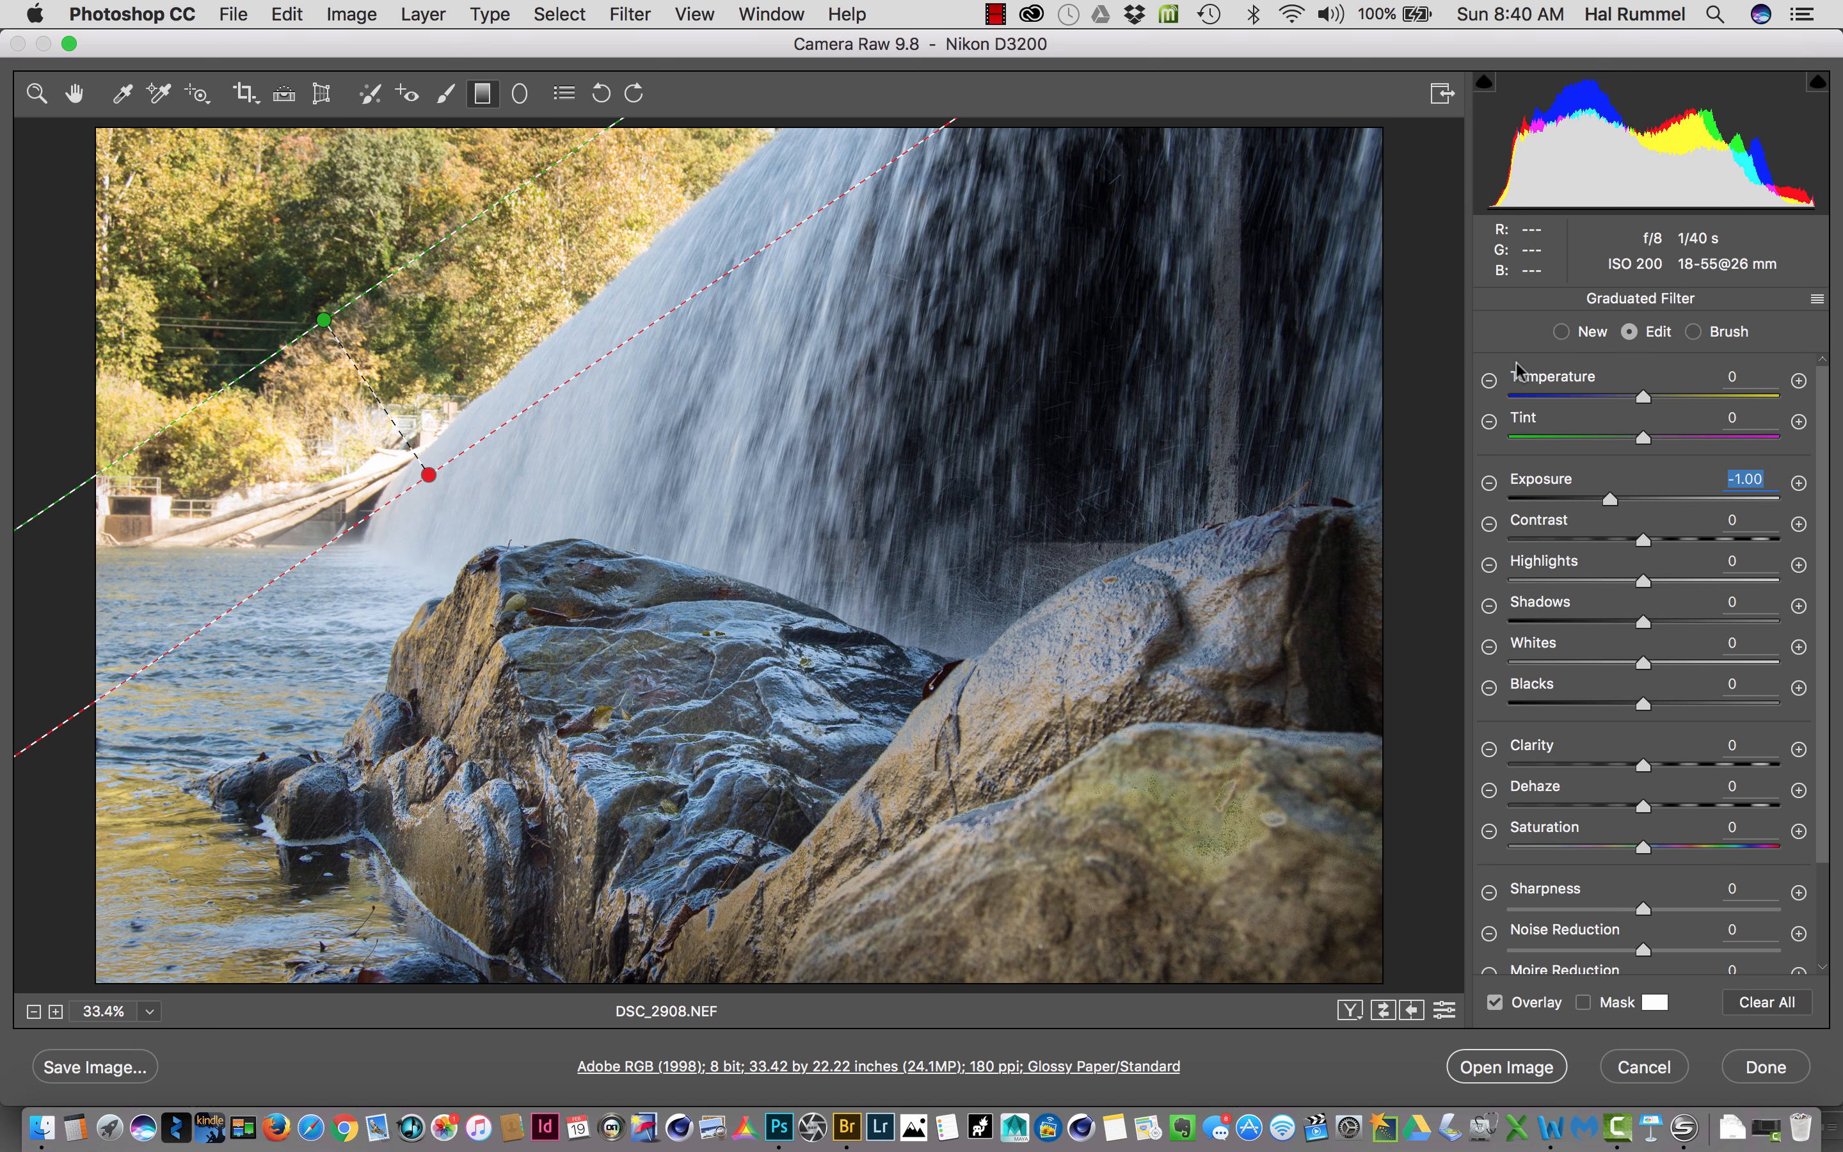
- Switch to the Adjustment Brush and paint a correction with exposure -1.00 over the bright bank beside the waterfall's base
click(1559, 333)
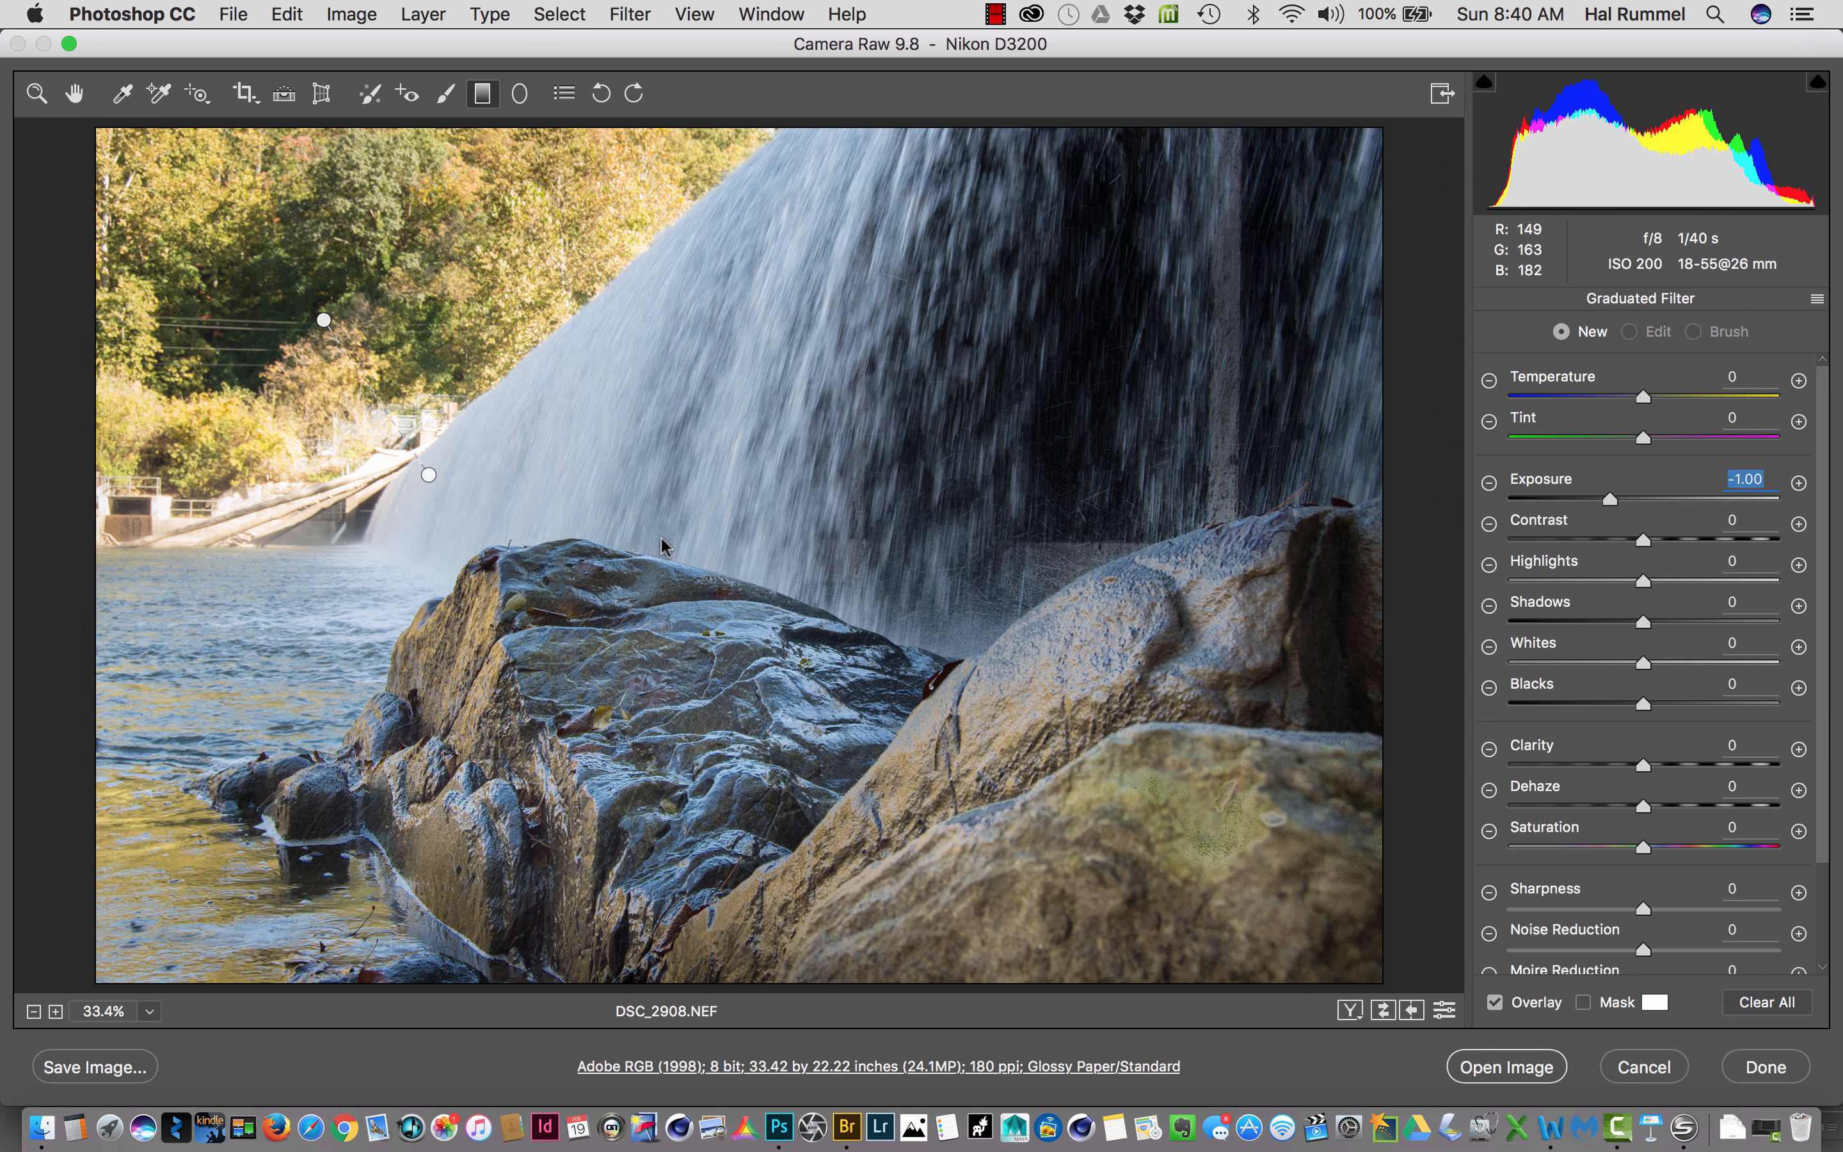
click(444, 96)
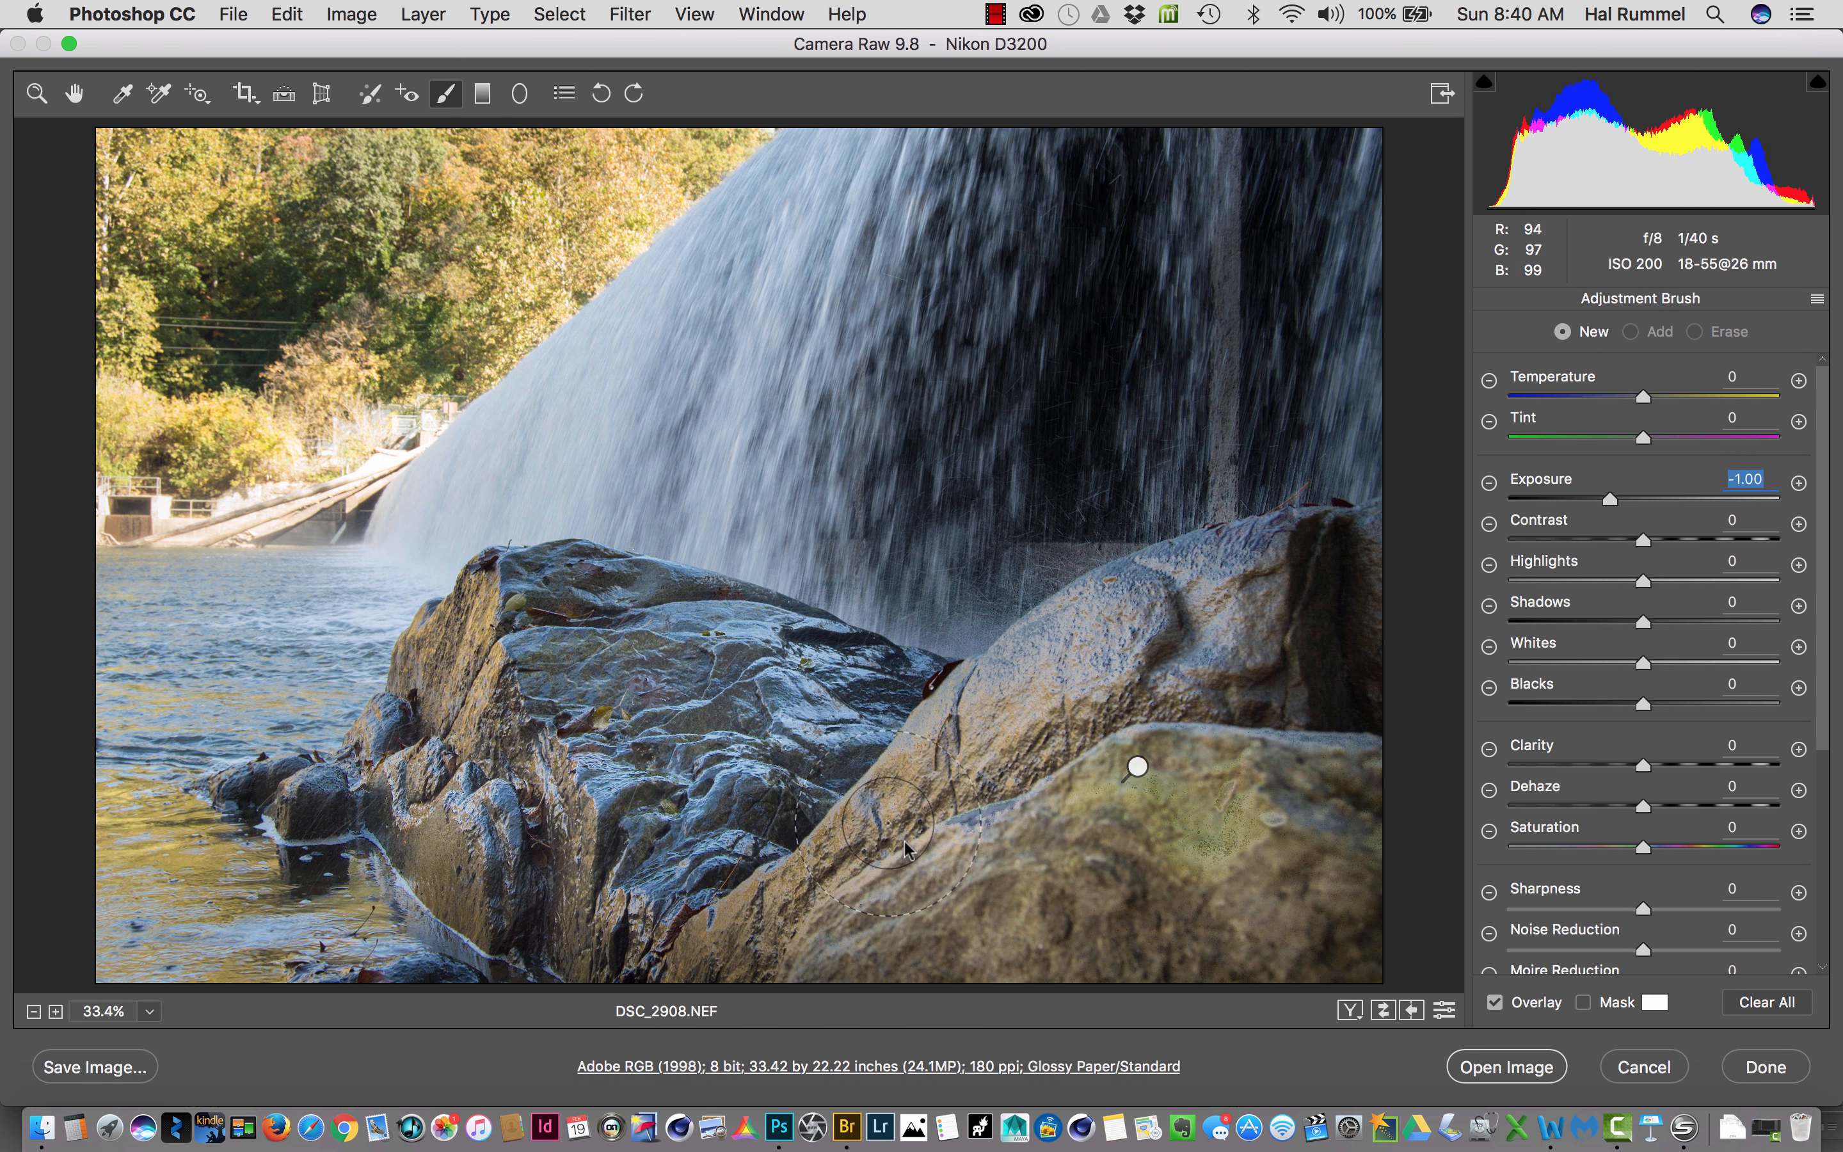
mouse_move(1133, 770)
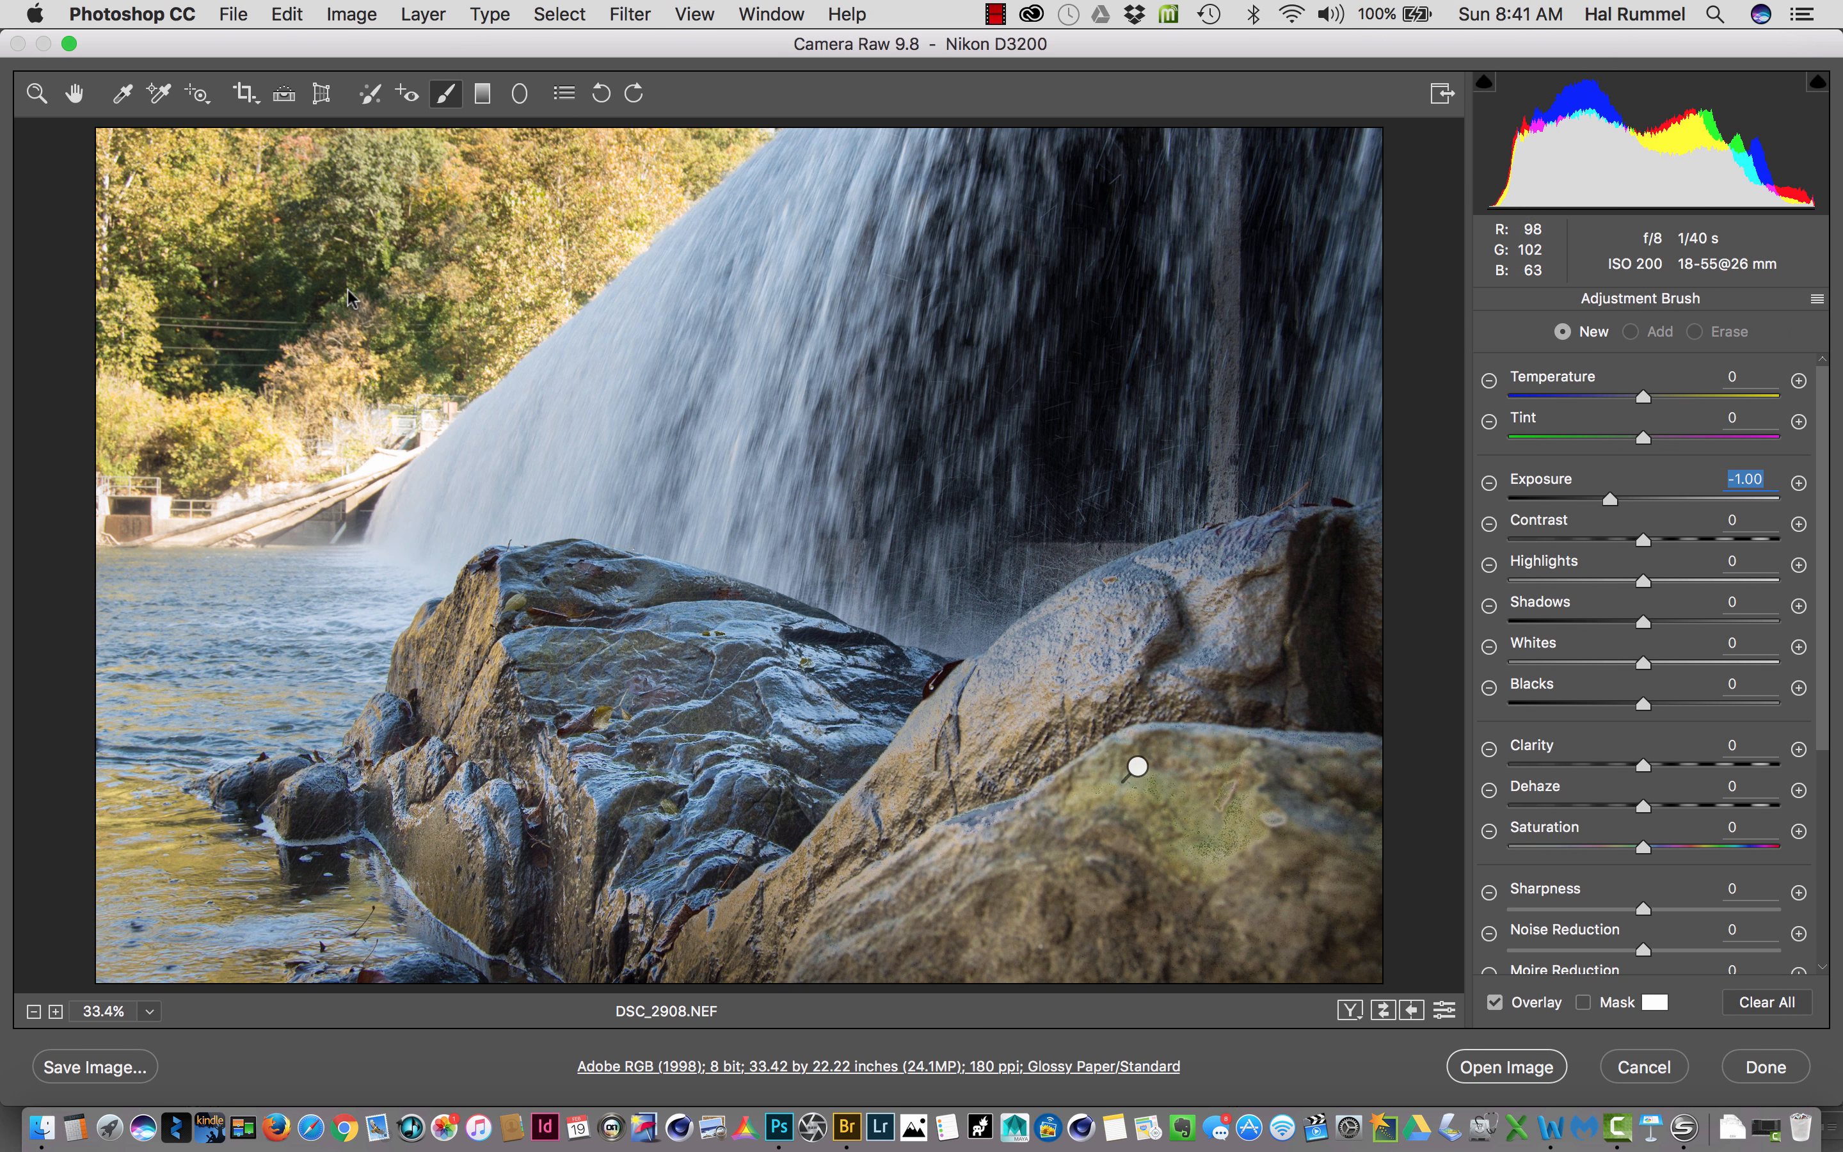
drag(434, 416, 338, 465)
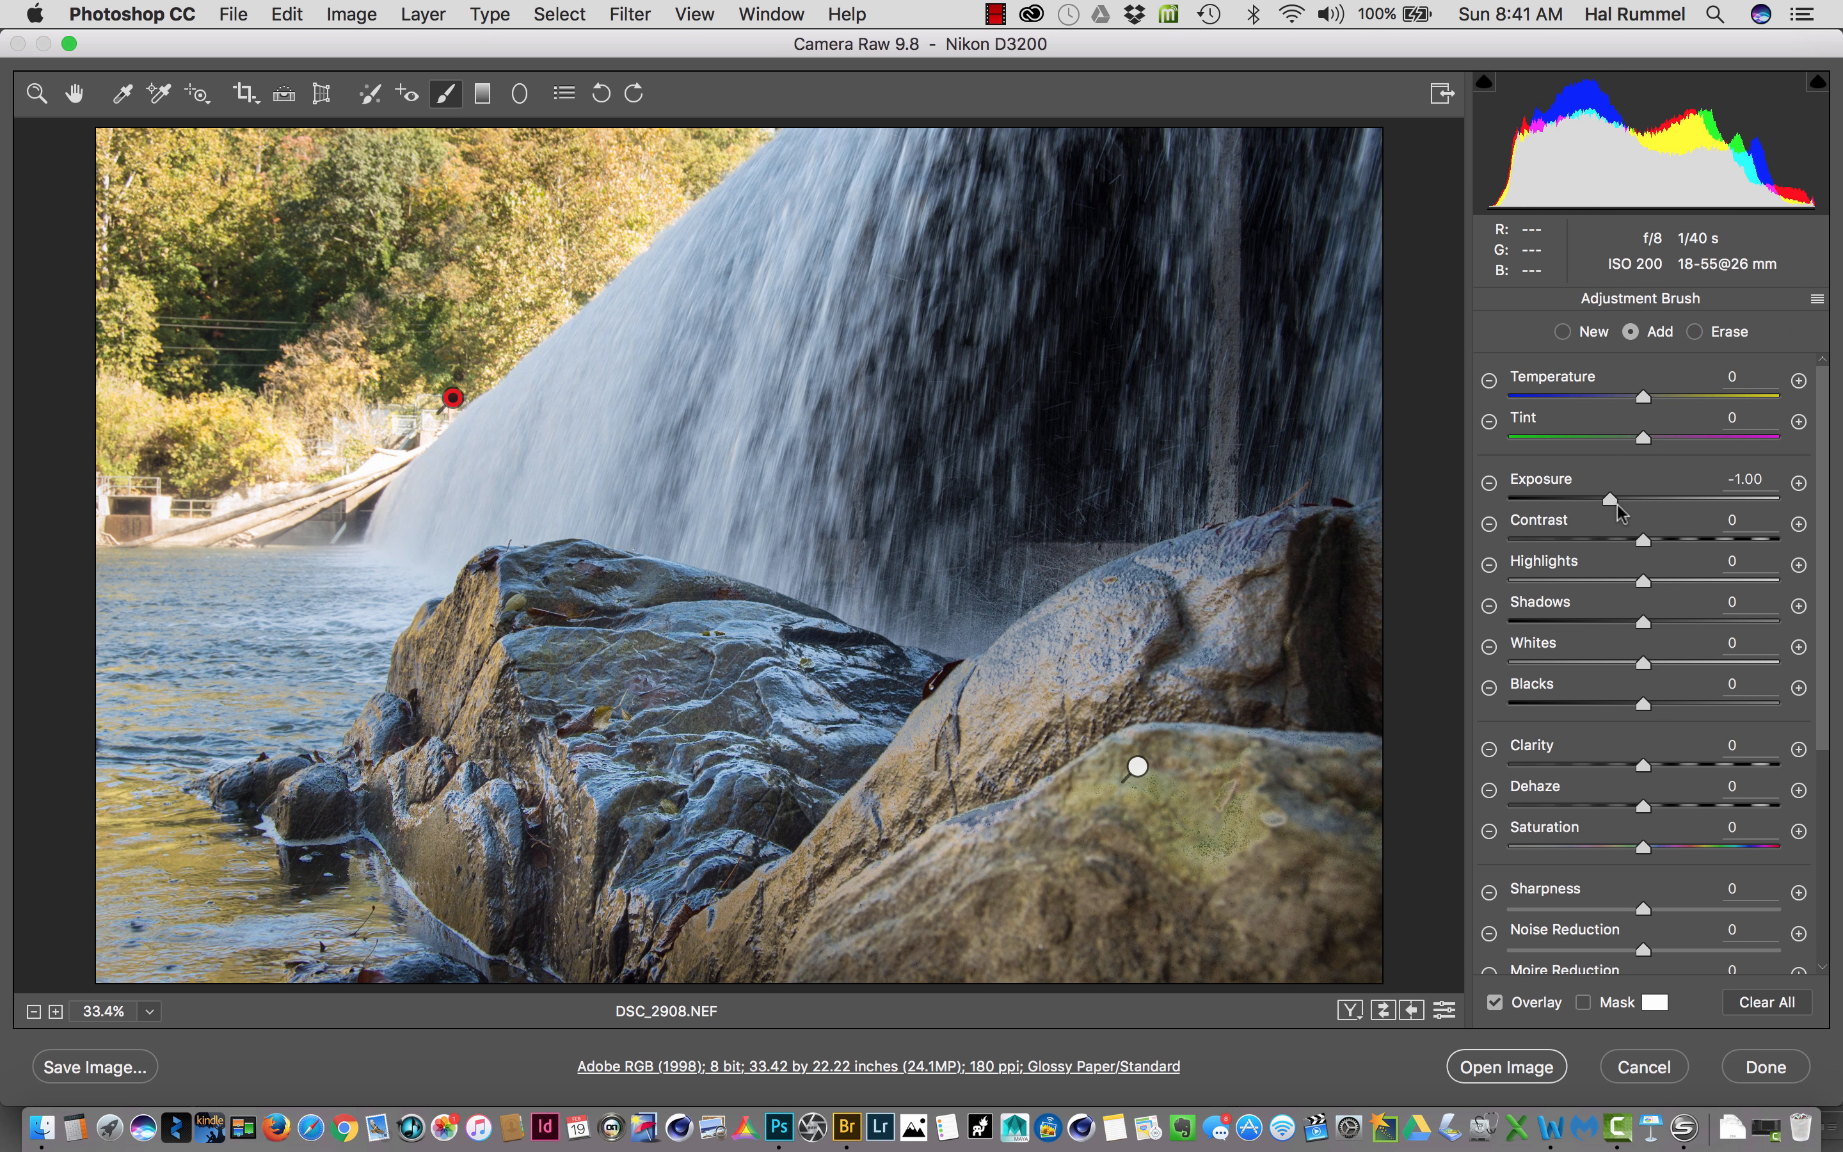
- Lower the brush correction's exposure to -1.50 and finally -2.20, and extend its painted area along the wall and logs on the far bank
drag(1610, 496, 1593, 507)
mouse_move(131, 509)
mouse_down()
mouse_move(281, 480)
mouse_move(204, 518)
mouse_move(372, 456)
mouse_move(408, 407)
mouse_move(329, 492)
mouse_move(228, 520)
mouse_move(165, 523)
mouse_move(111, 480)
mouse_up()
mouse_move(333, 533)
mouse_down()
mouse_move(347, 527)
mouse_move(309, 480)
mouse_move(376, 411)
mouse_up()
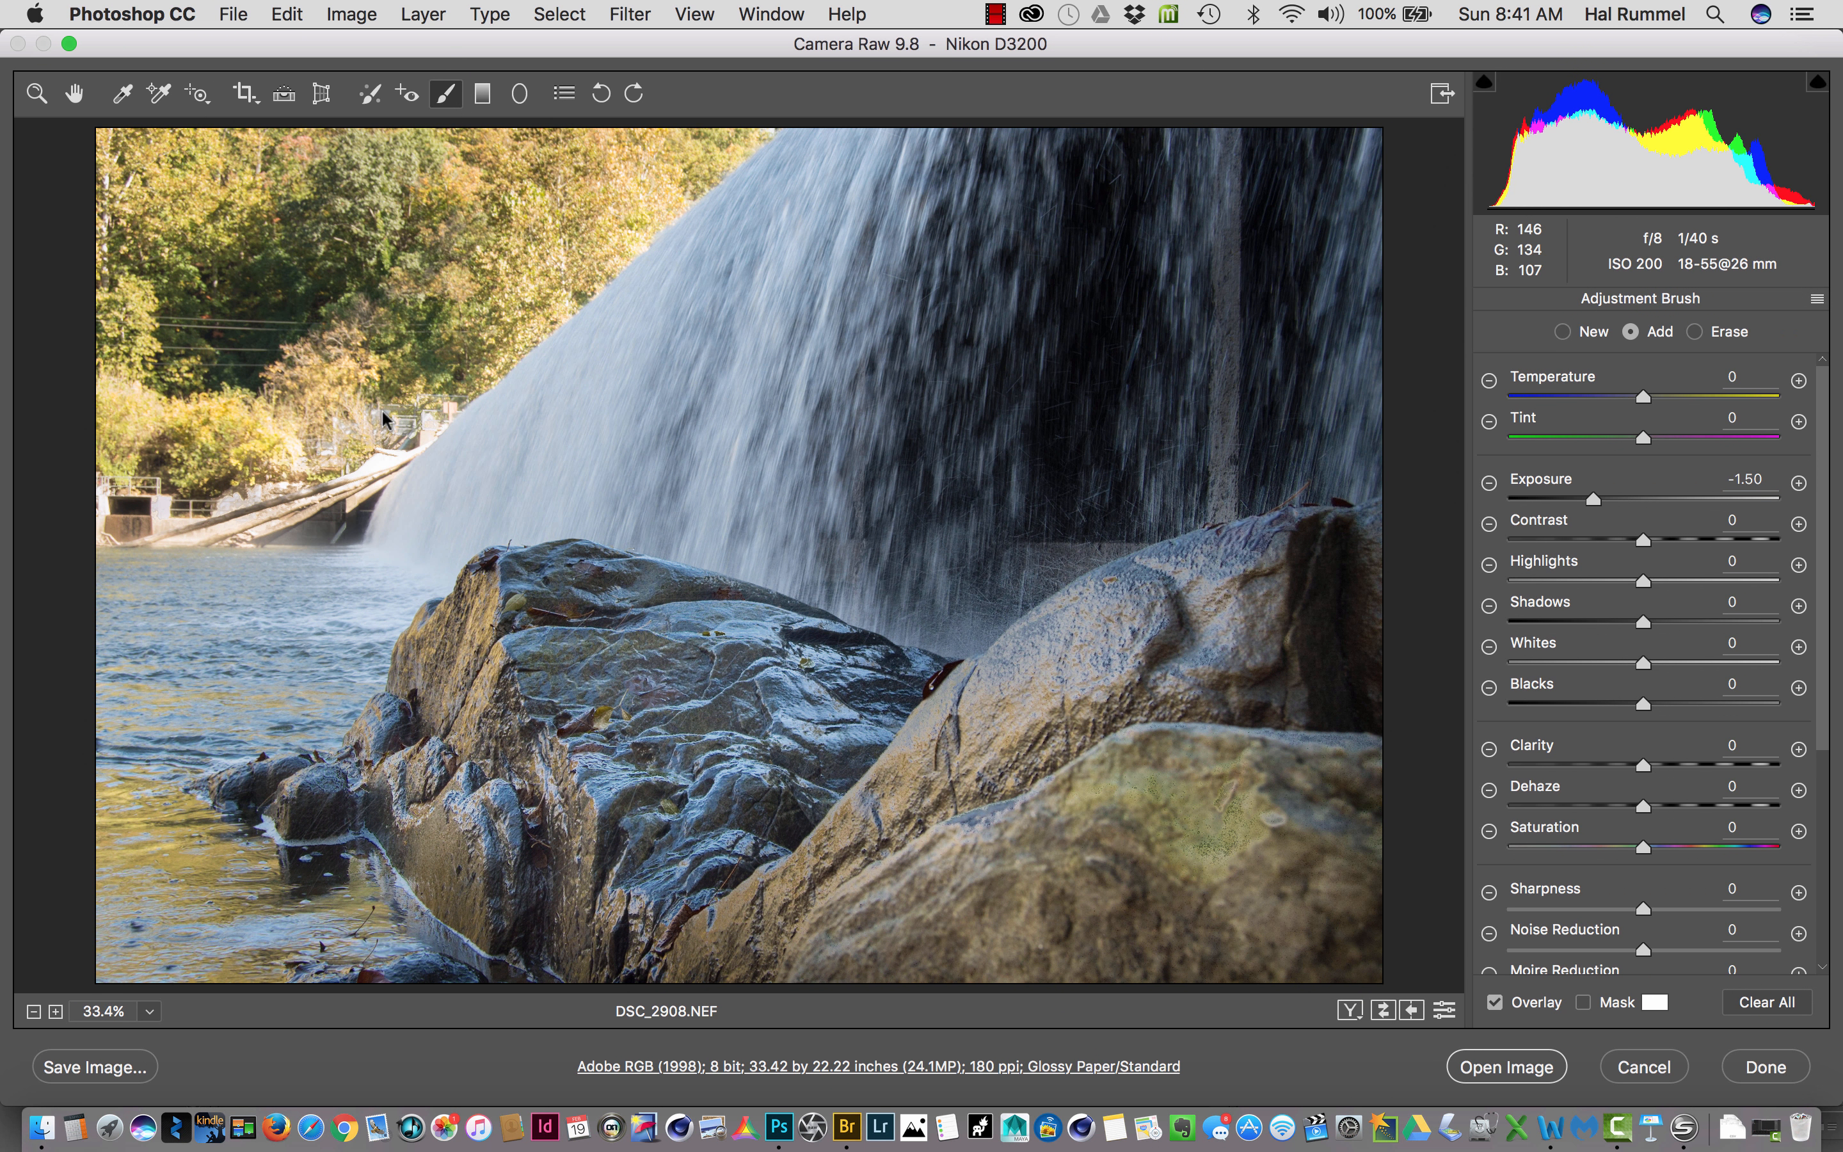
click(995, 14)
click(999, 70)
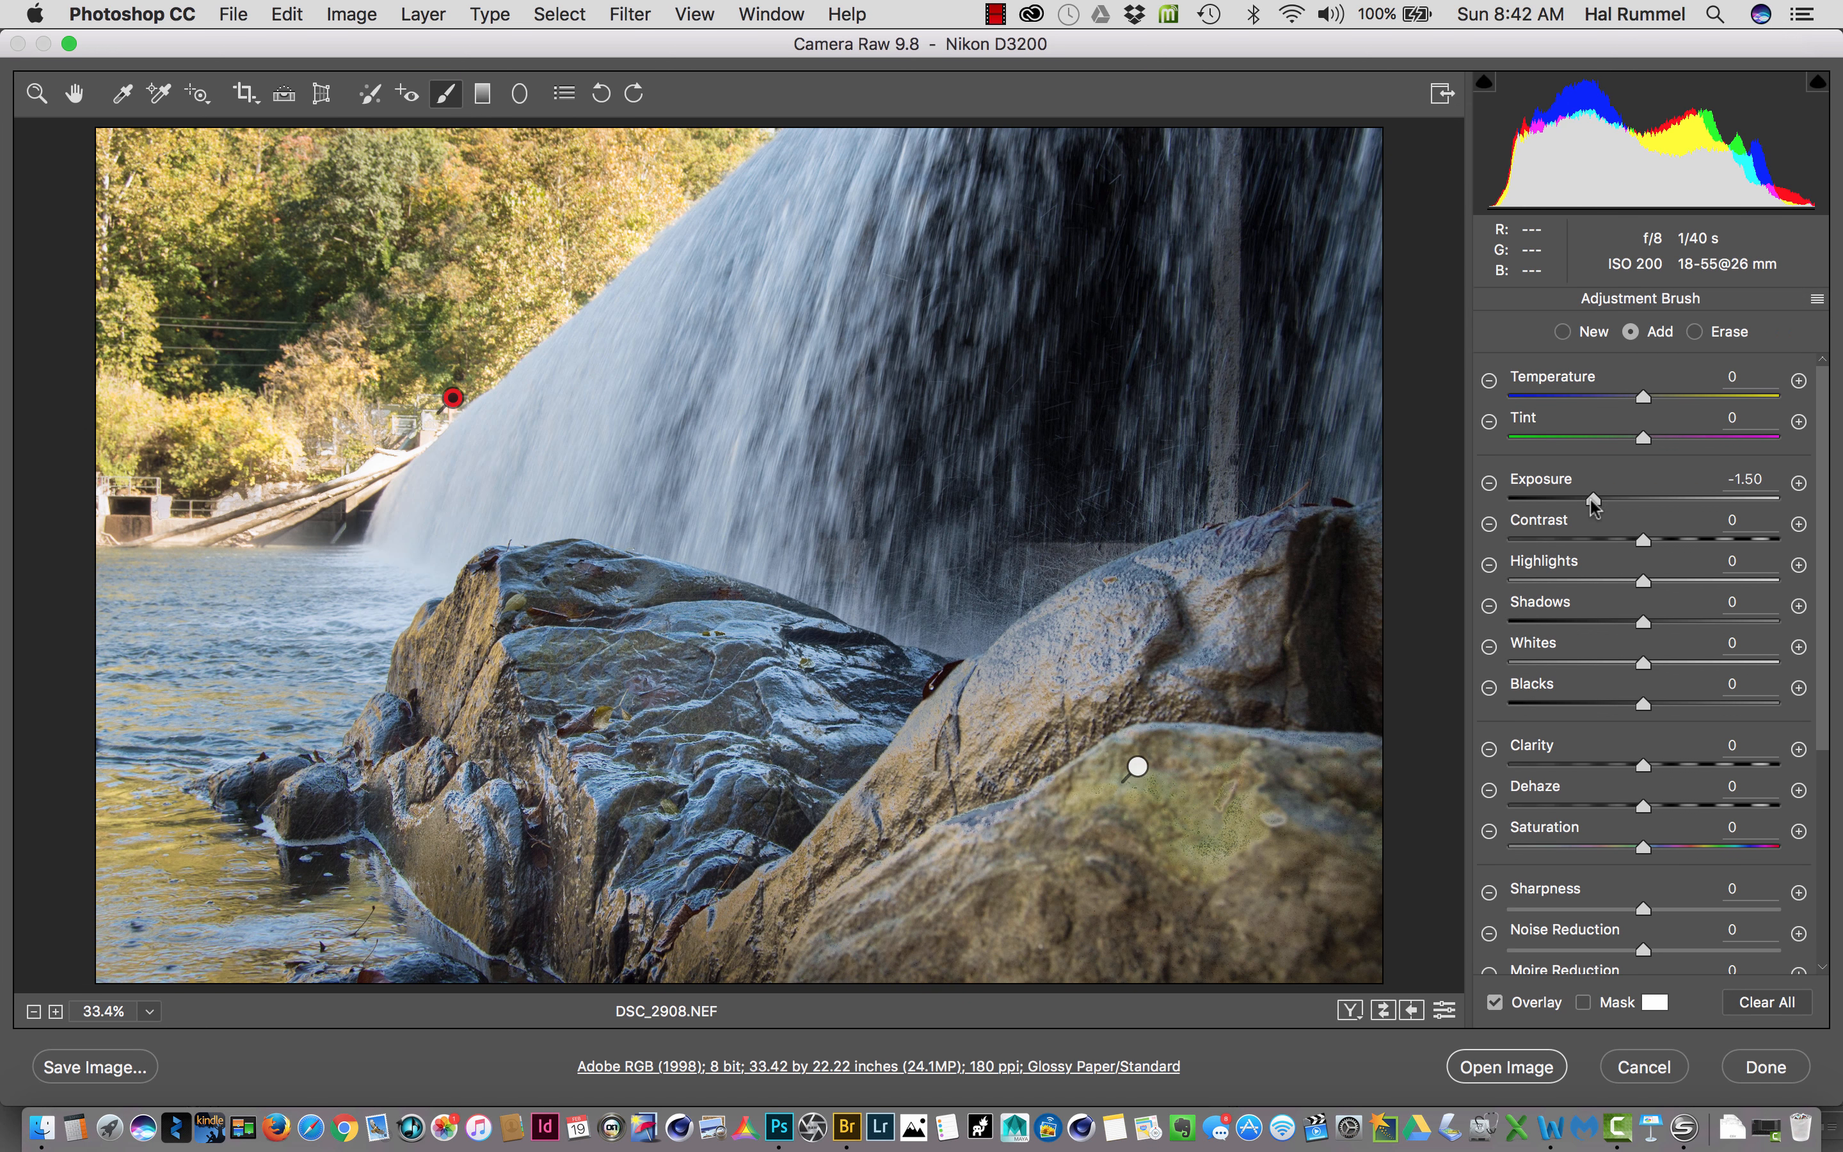
mouse_move(1589, 498)
mouse_down()
mouse_move(1500, 556)
mouse_move(1583, 521)
mouse_move(1565, 543)
mouse_up()
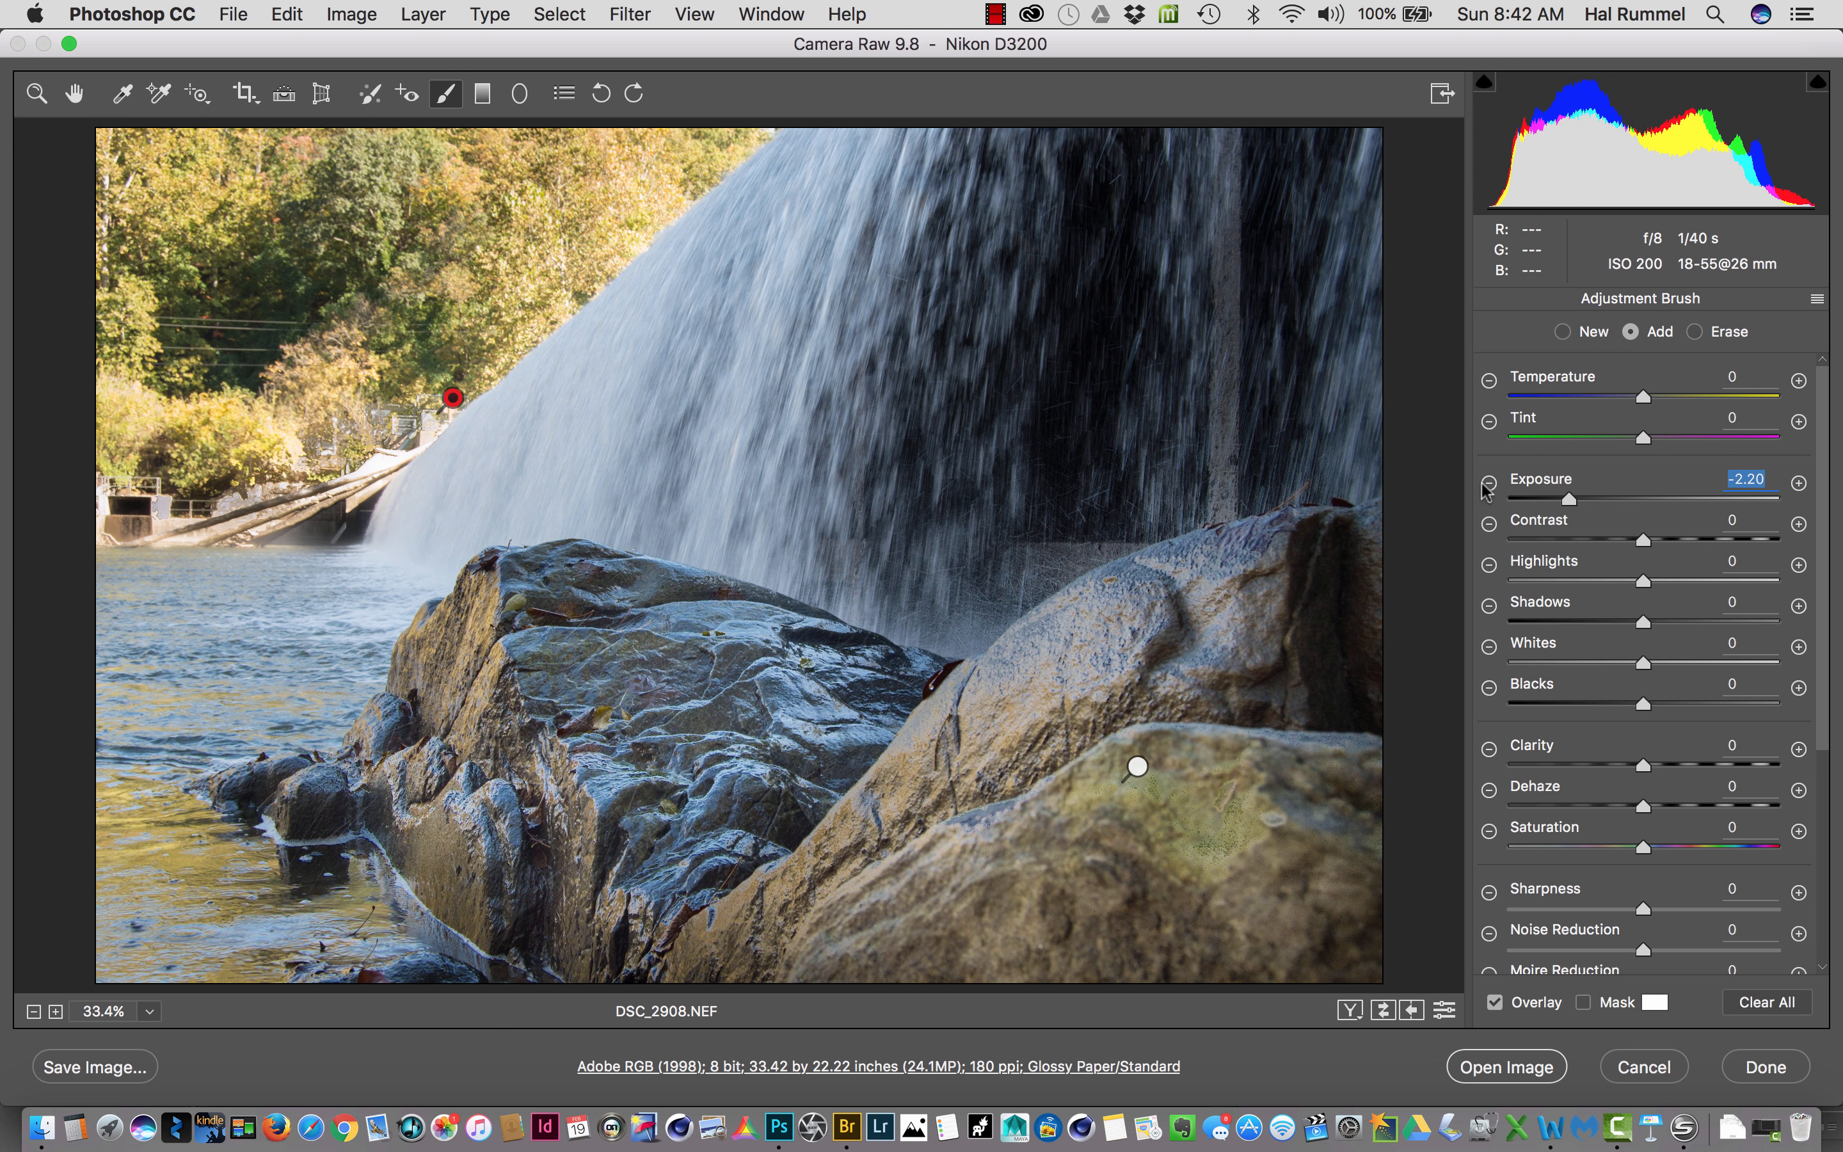
- Begin a new brush correction, reset its exposure to 0.00, and try to paint on the waterfall
click(1564, 333)
double_click(1568, 496)
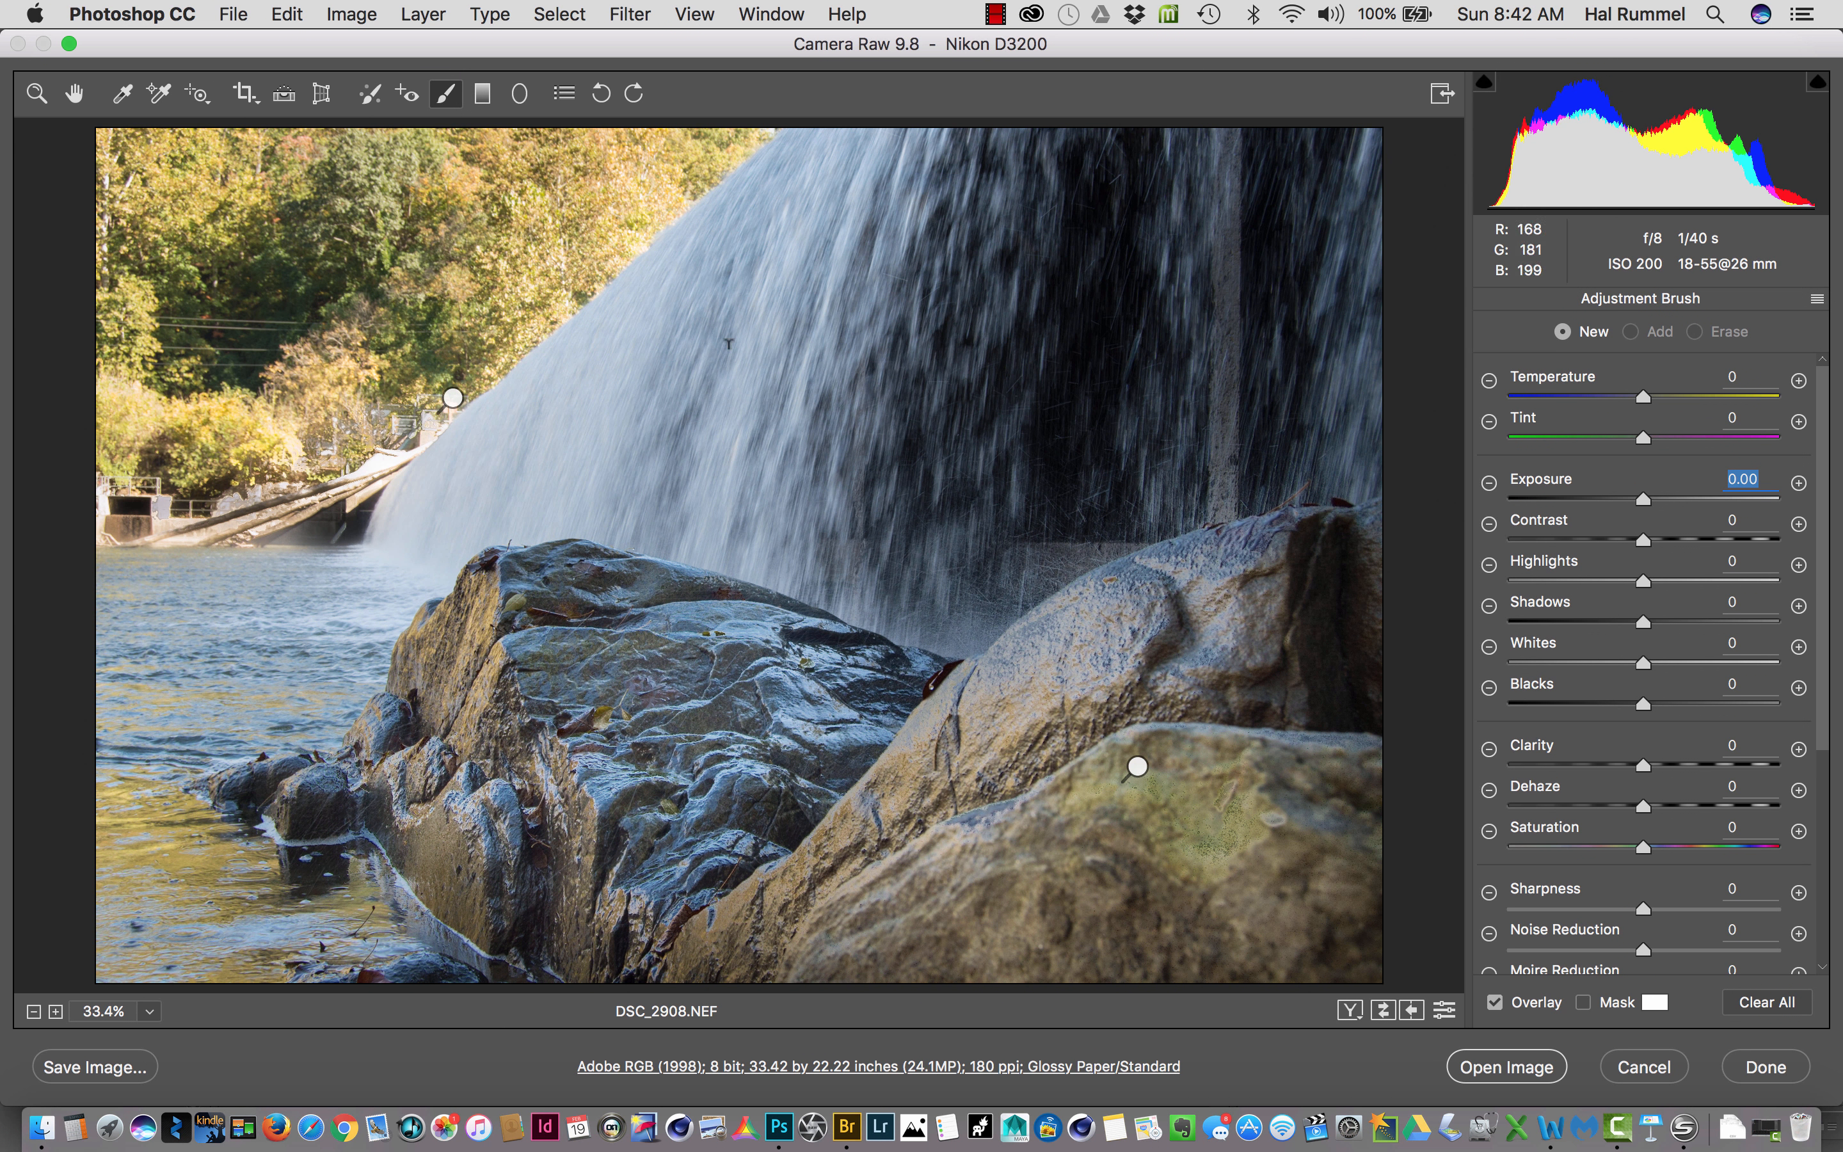
click(742, 384)
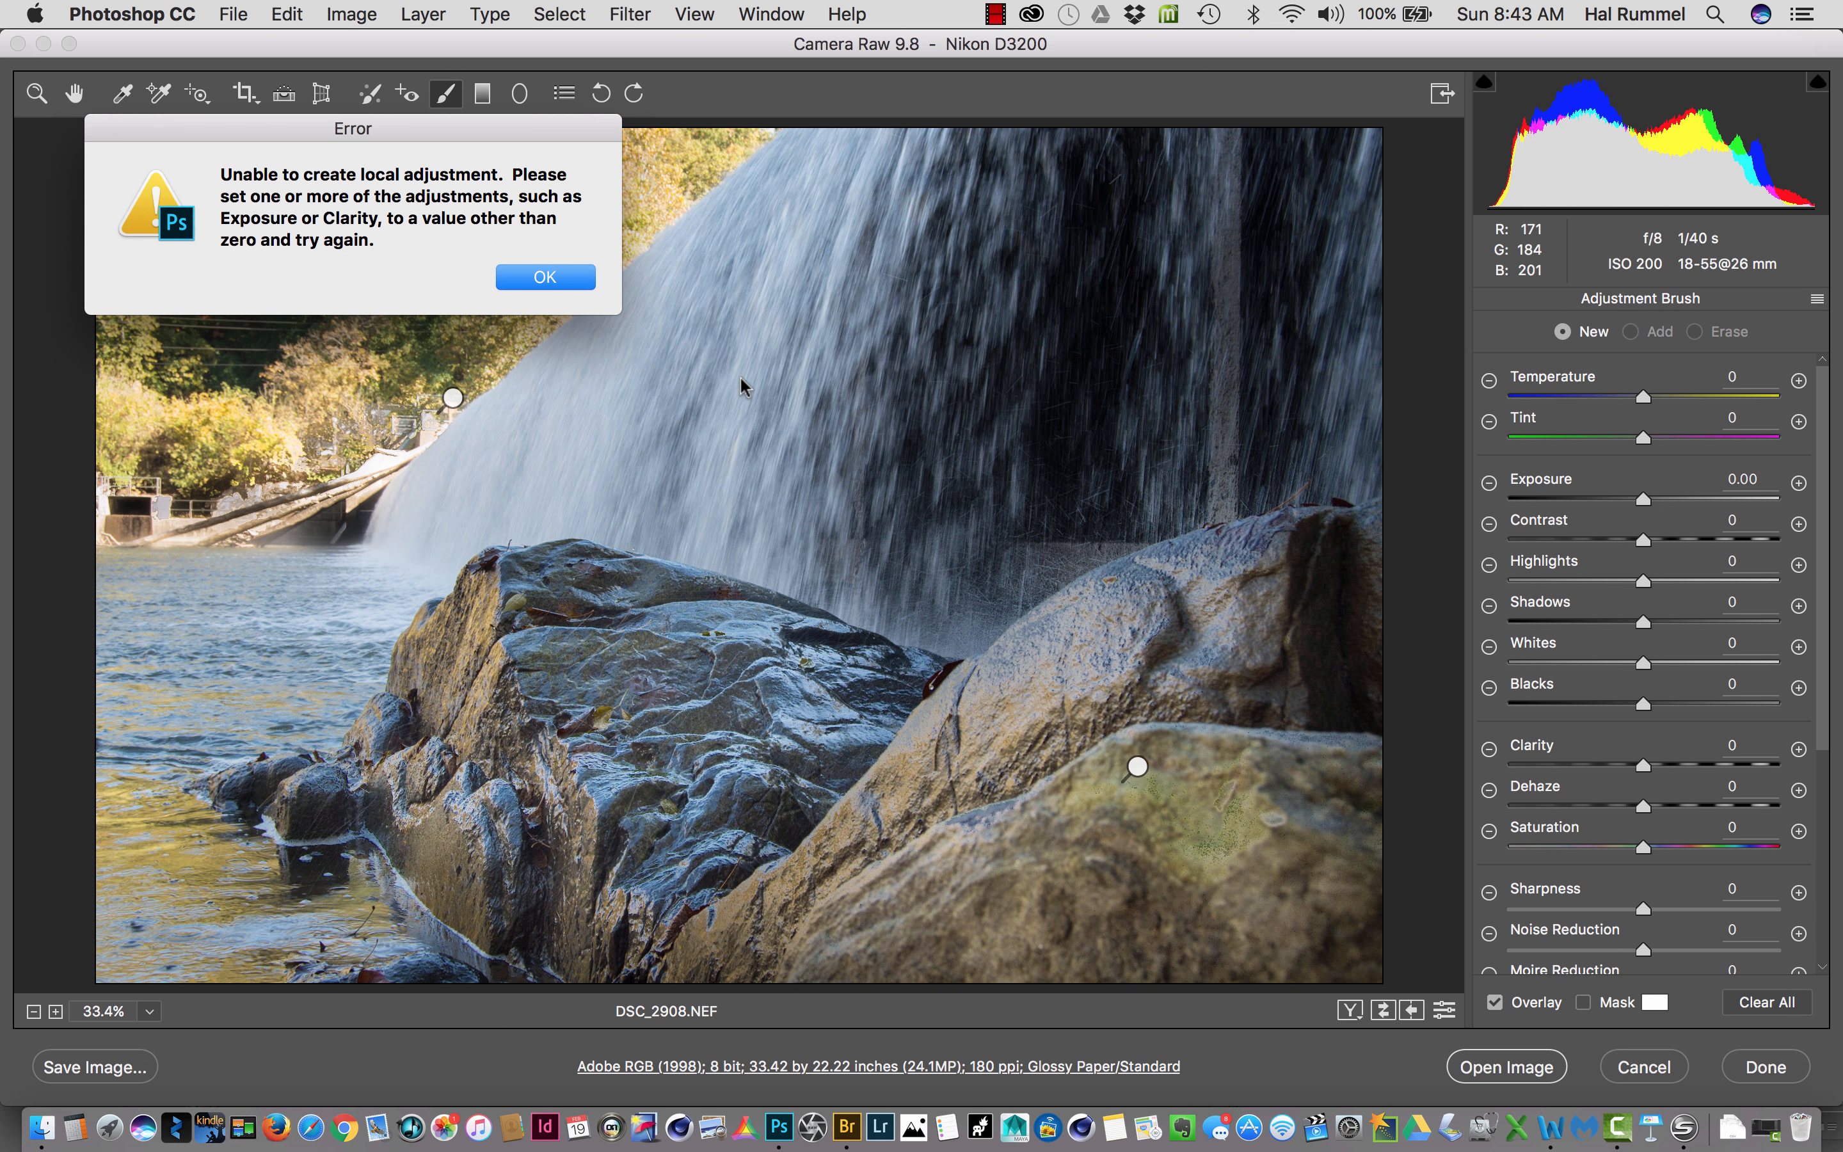
click(507, 275)
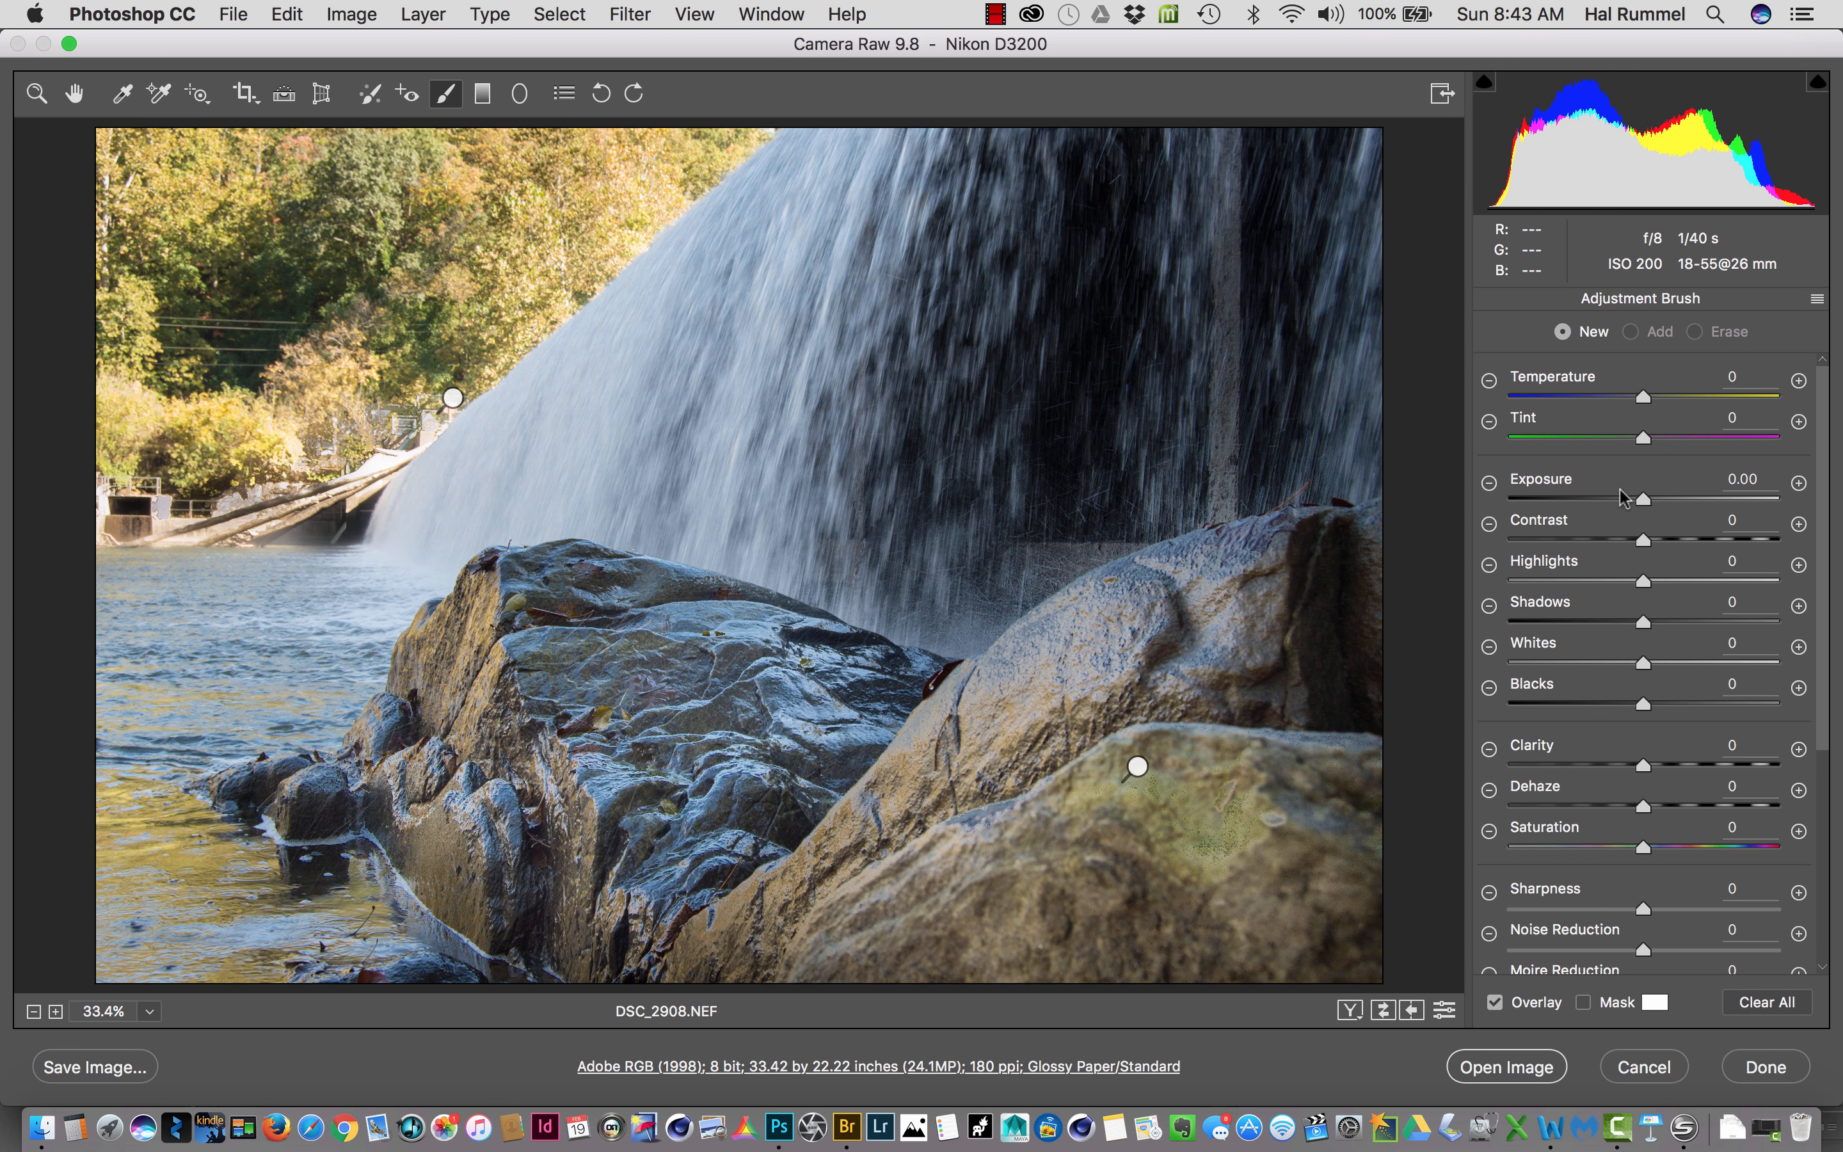
- Set the new brush correction's temperature to +41, paint it over the waterfall, and fine-tune the warmth
drag(1644, 397, 1698, 384)
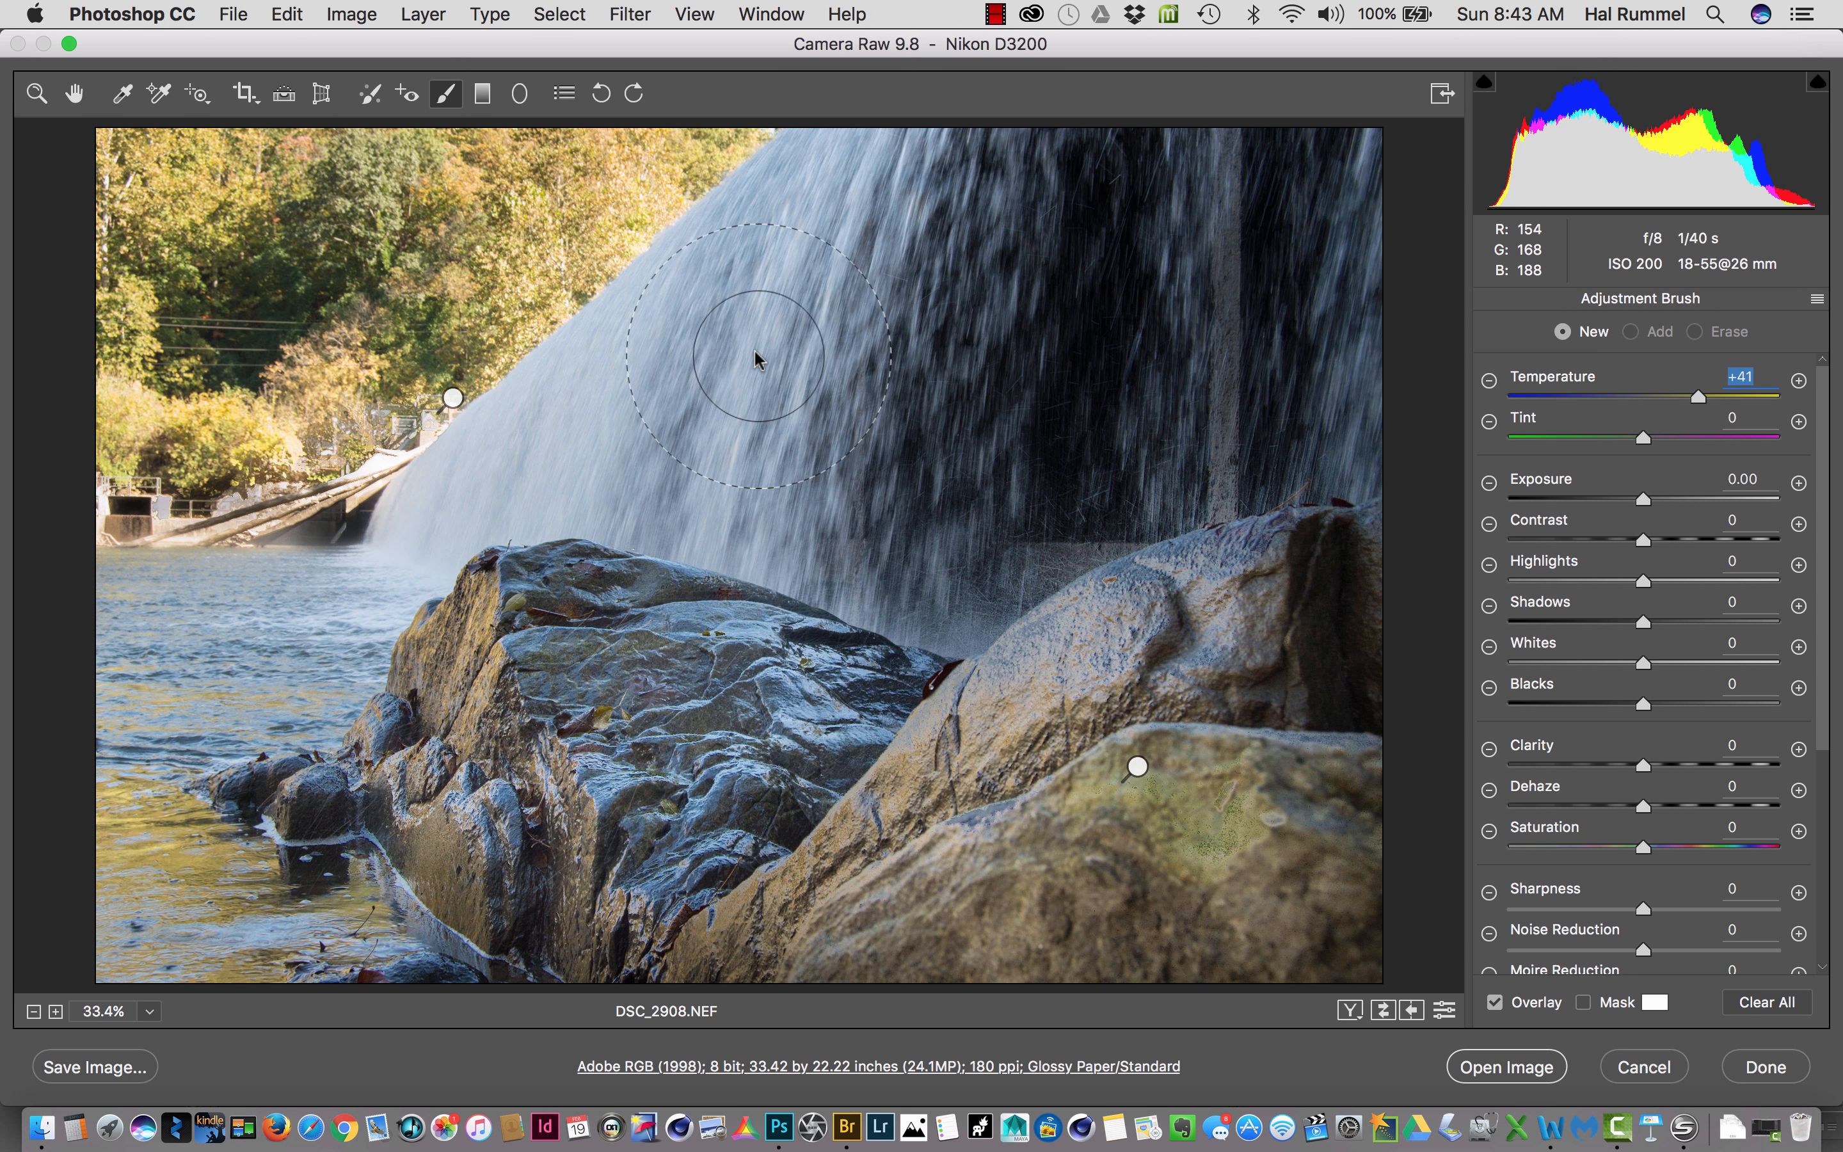
mouse_move(829, 201)
mouse_down()
mouse_move(731, 359)
mouse_move(590, 418)
mouse_move(654, 478)
mouse_move(769, 509)
mouse_move(742, 482)
mouse_move(540, 431)
mouse_move(431, 504)
mouse_move(768, 194)
mouse_move(835, 170)
mouse_move(879, 222)
mouse_move(885, 294)
mouse_move(838, 462)
mouse_move(852, 505)
mouse_move(925, 530)
mouse_move(1146, 396)
mouse_move(1138, 347)
mouse_move(1149, 401)
mouse_move(1135, 336)
mouse_move(985, 293)
mouse_move(1222, 273)
mouse_move(1246, 285)
mouse_move(1246, 338)
mouse_move(1204, 368)
mouse_move(886, 454)
mouse_move(732, 399)
mouse_up()
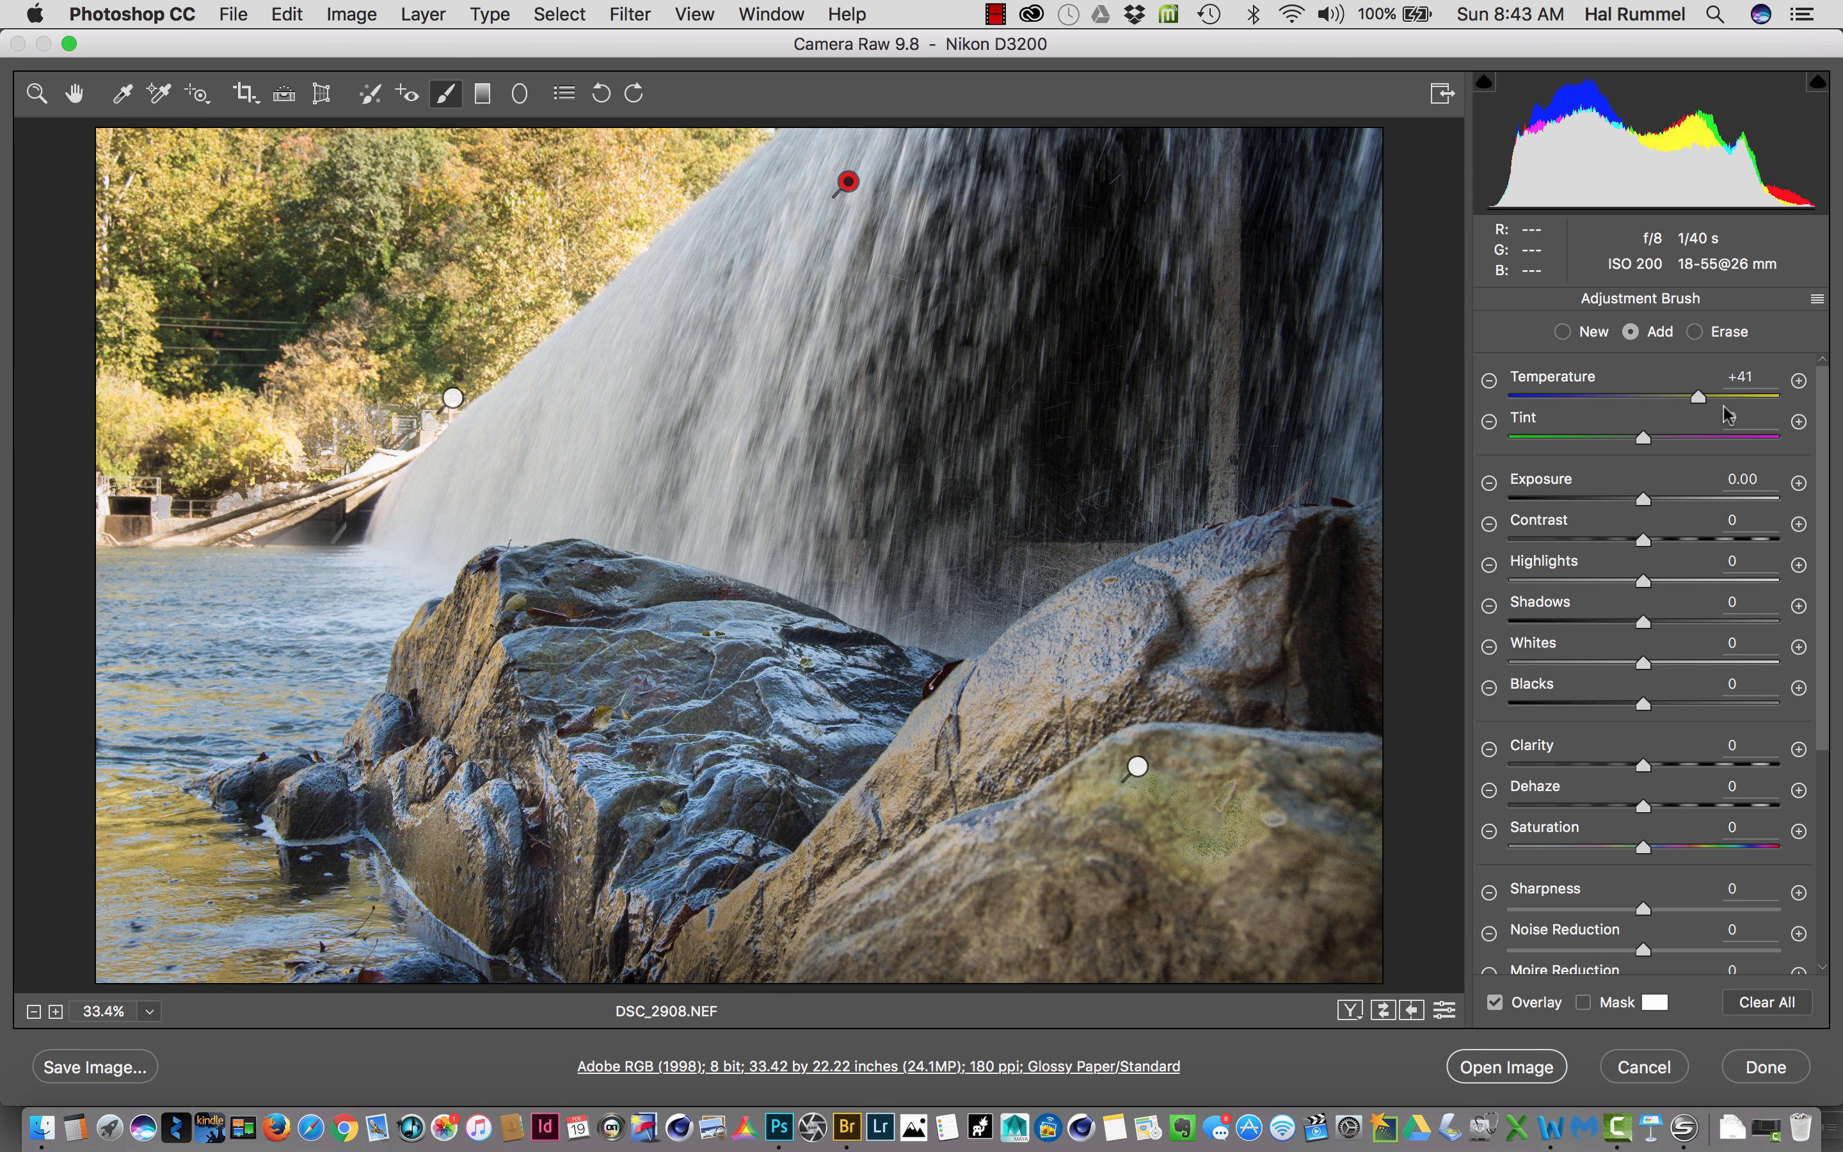
drag(1722, 395, 1691, 428)
drag(1691, 428, 1691, 428)
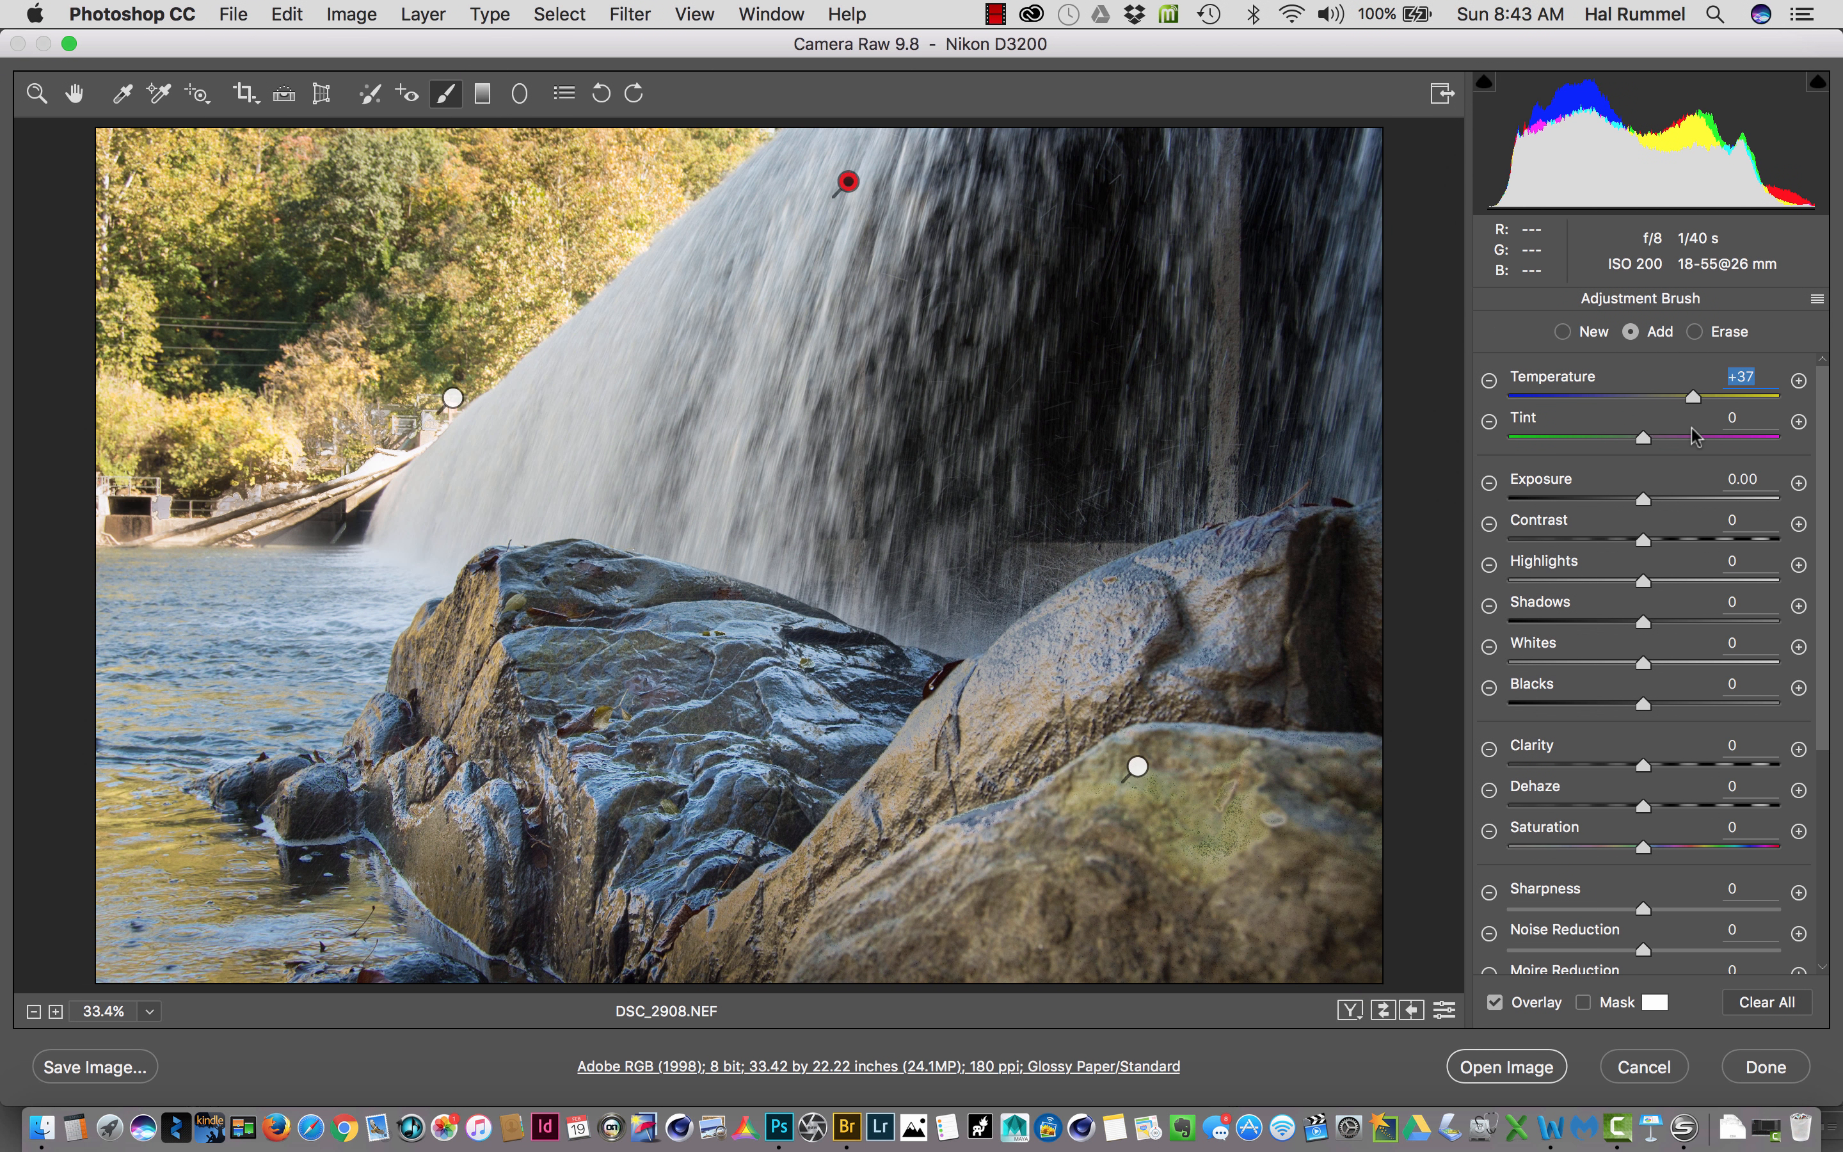
- Leave the Adjustment Brush for the Zoom tool and apply Camera Raw Defaults to the whole image
click(1817, 300)
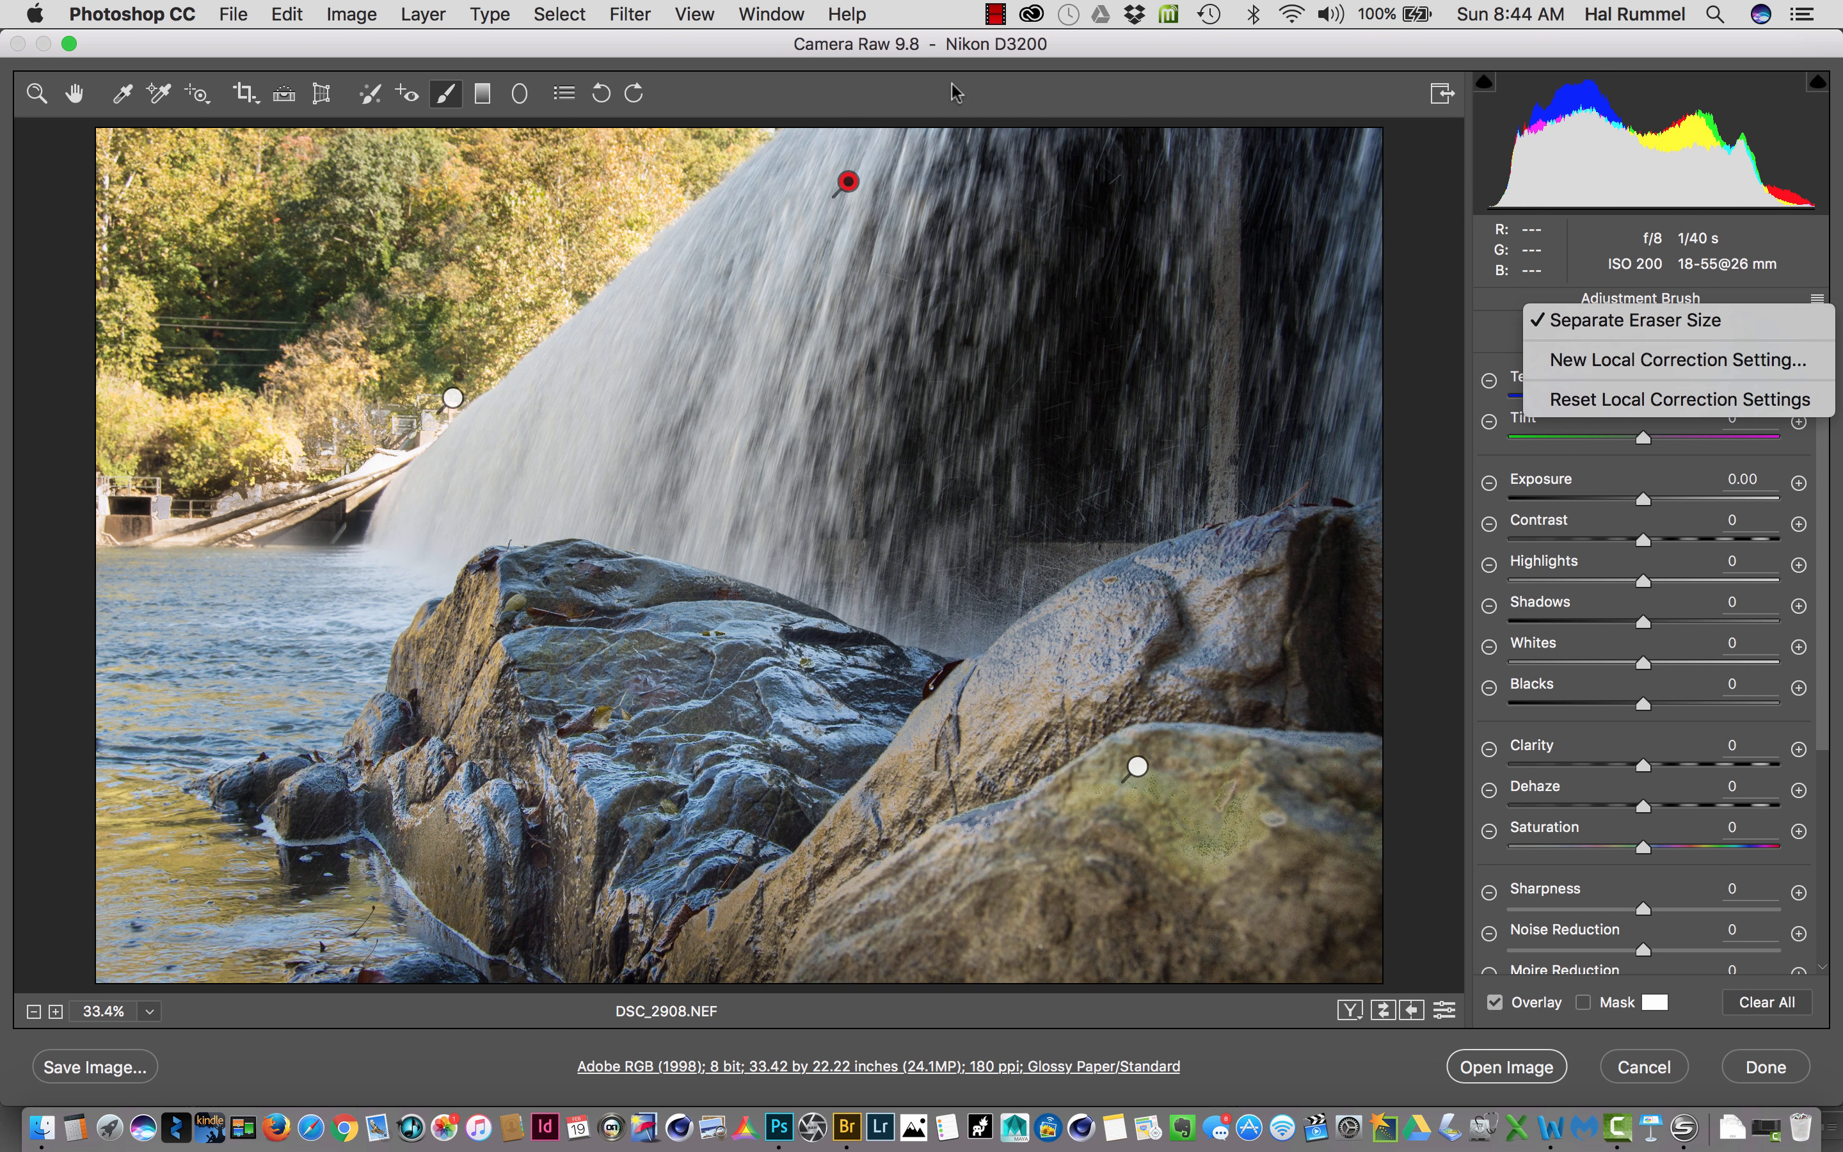
click(32, 85)
click(34, 90)
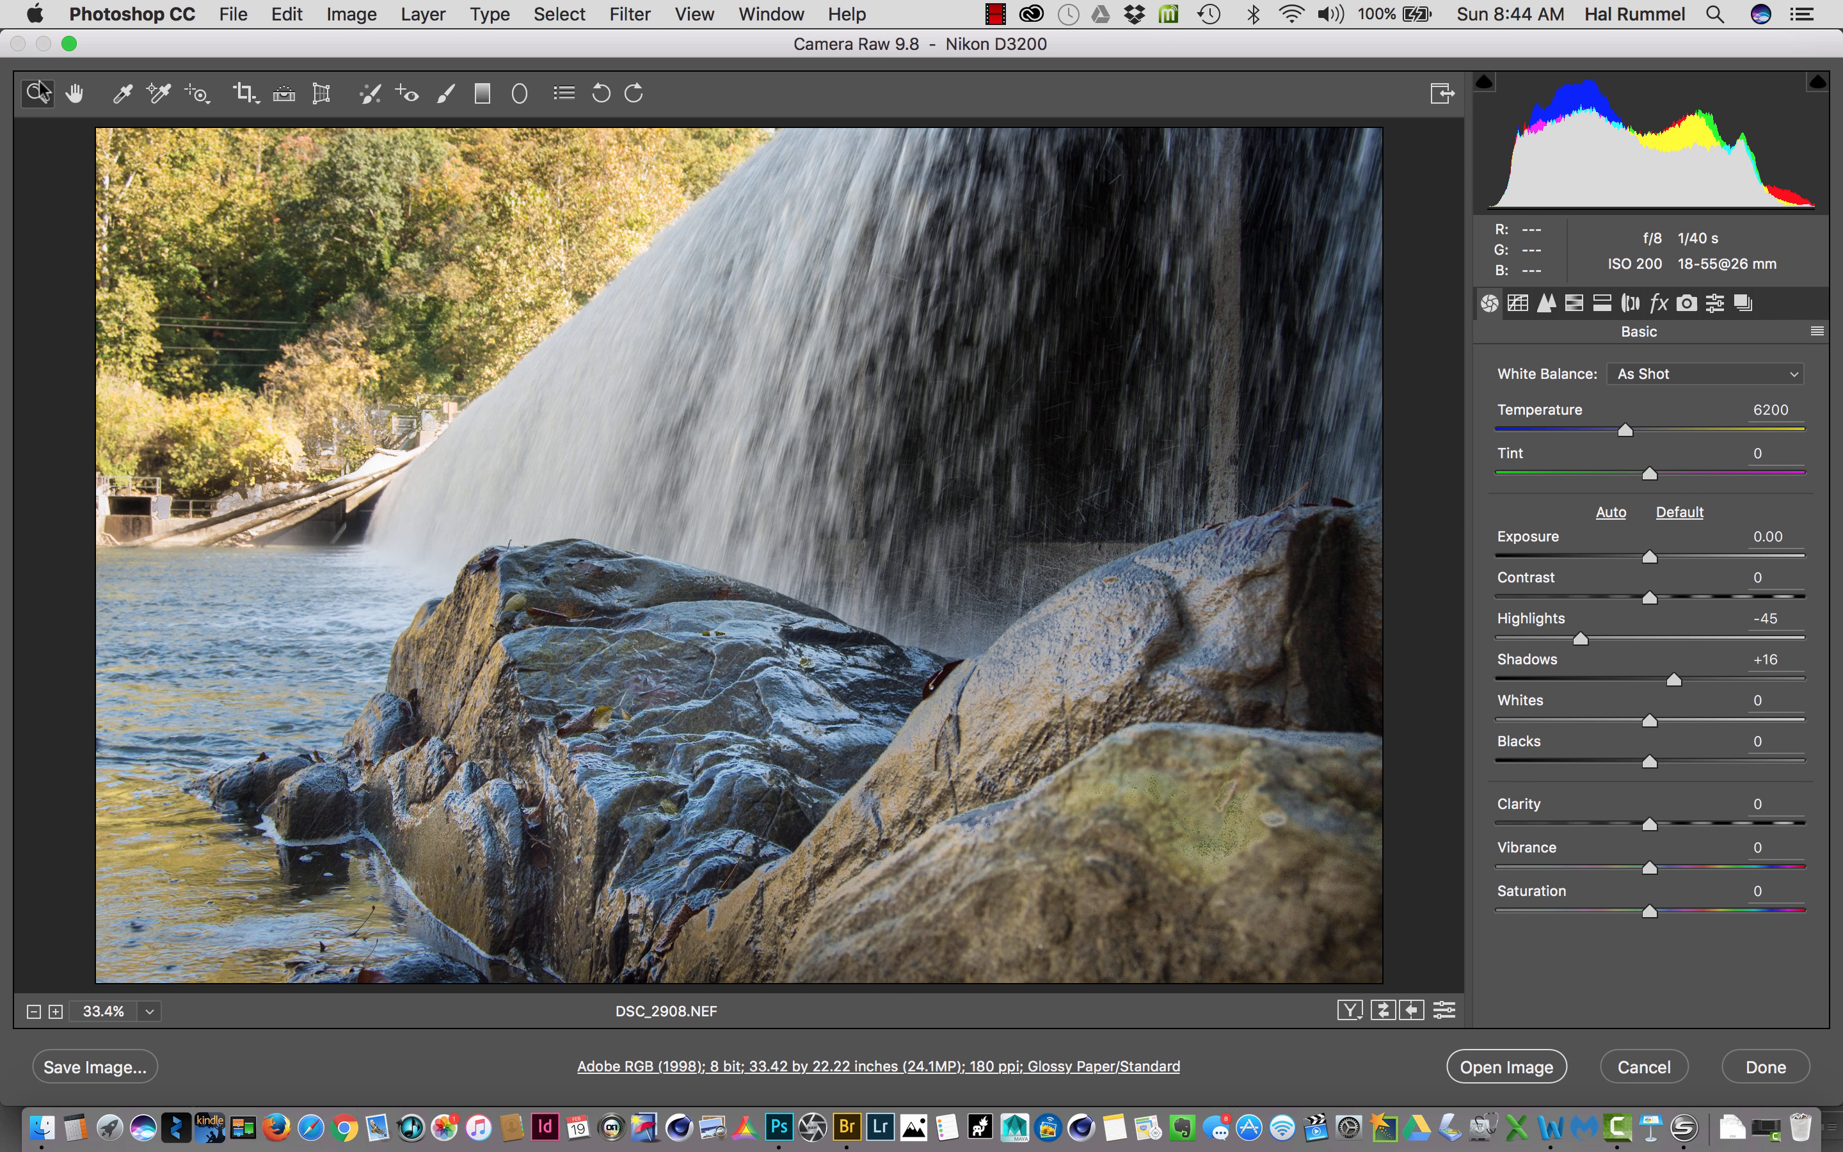
click(1818, 332)
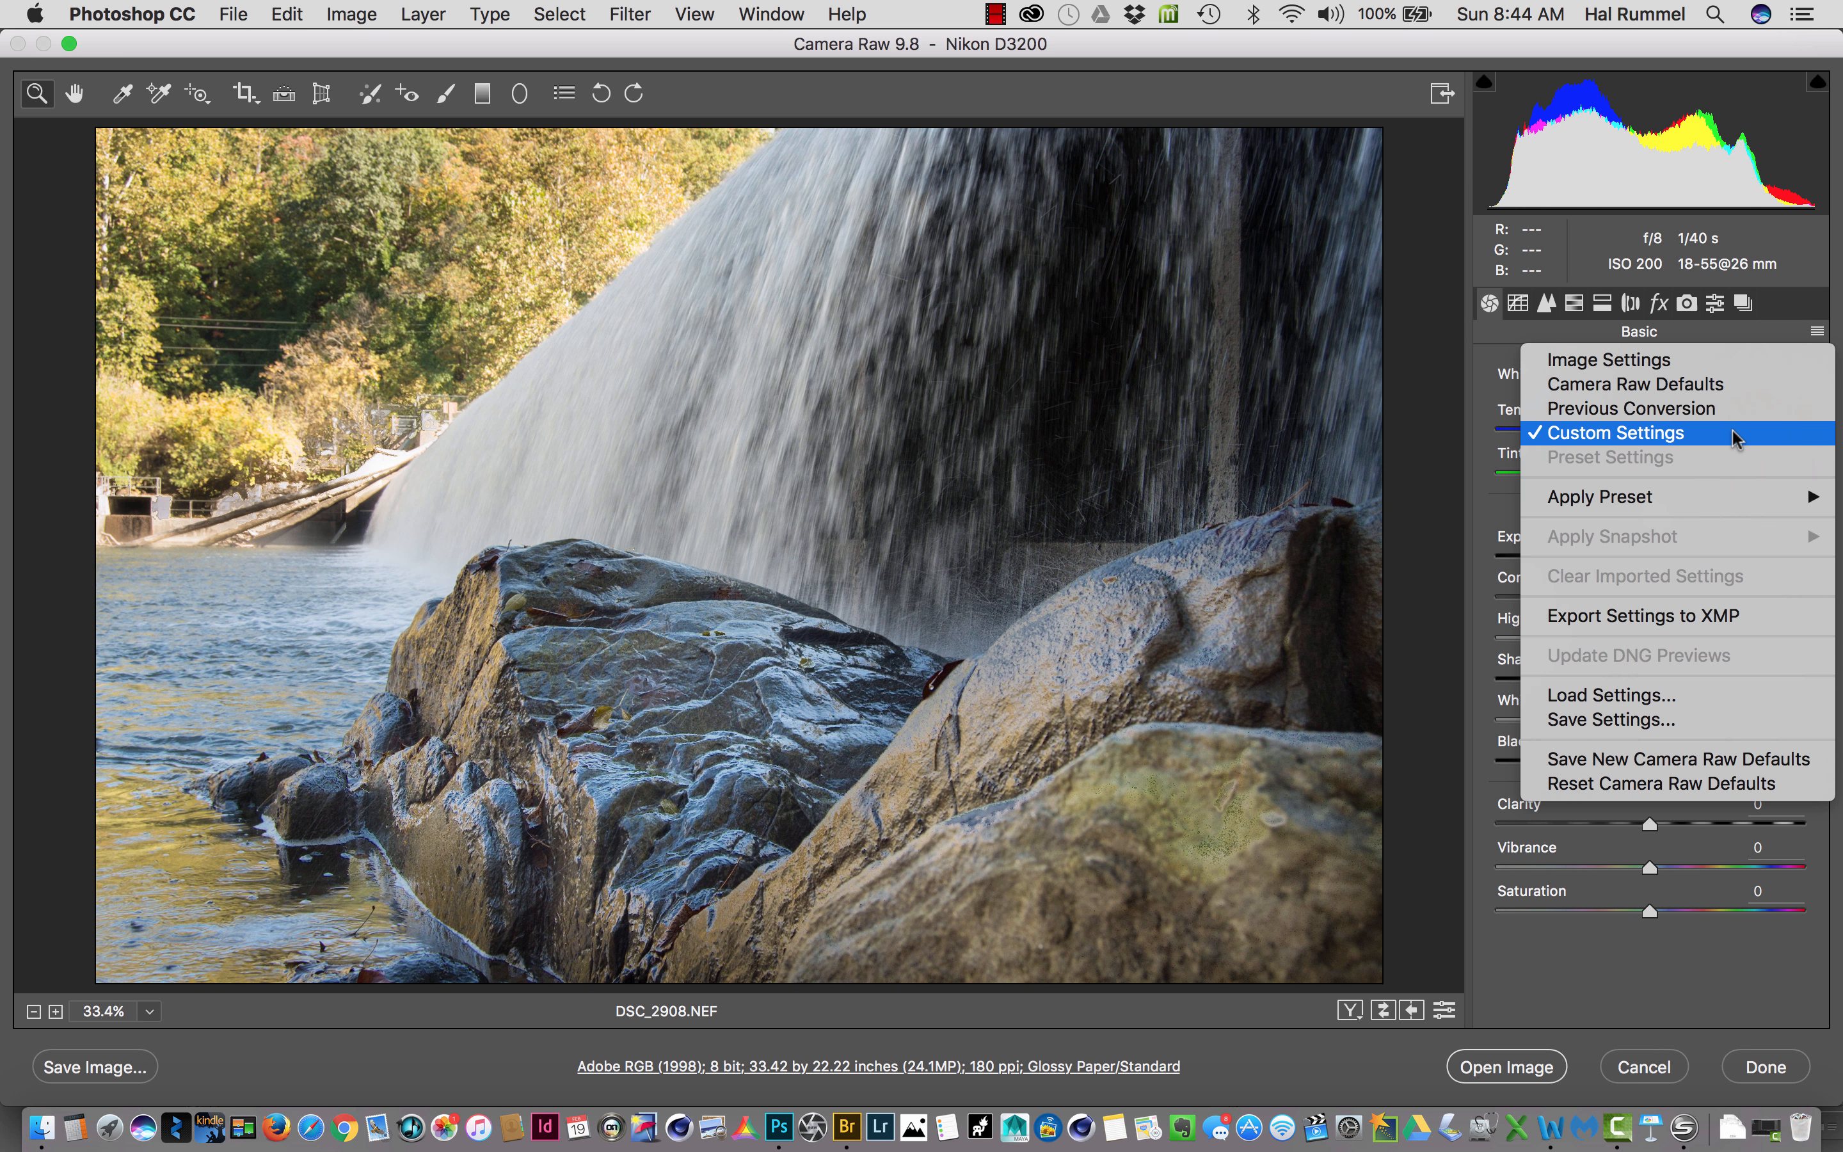
click(1750, 384)
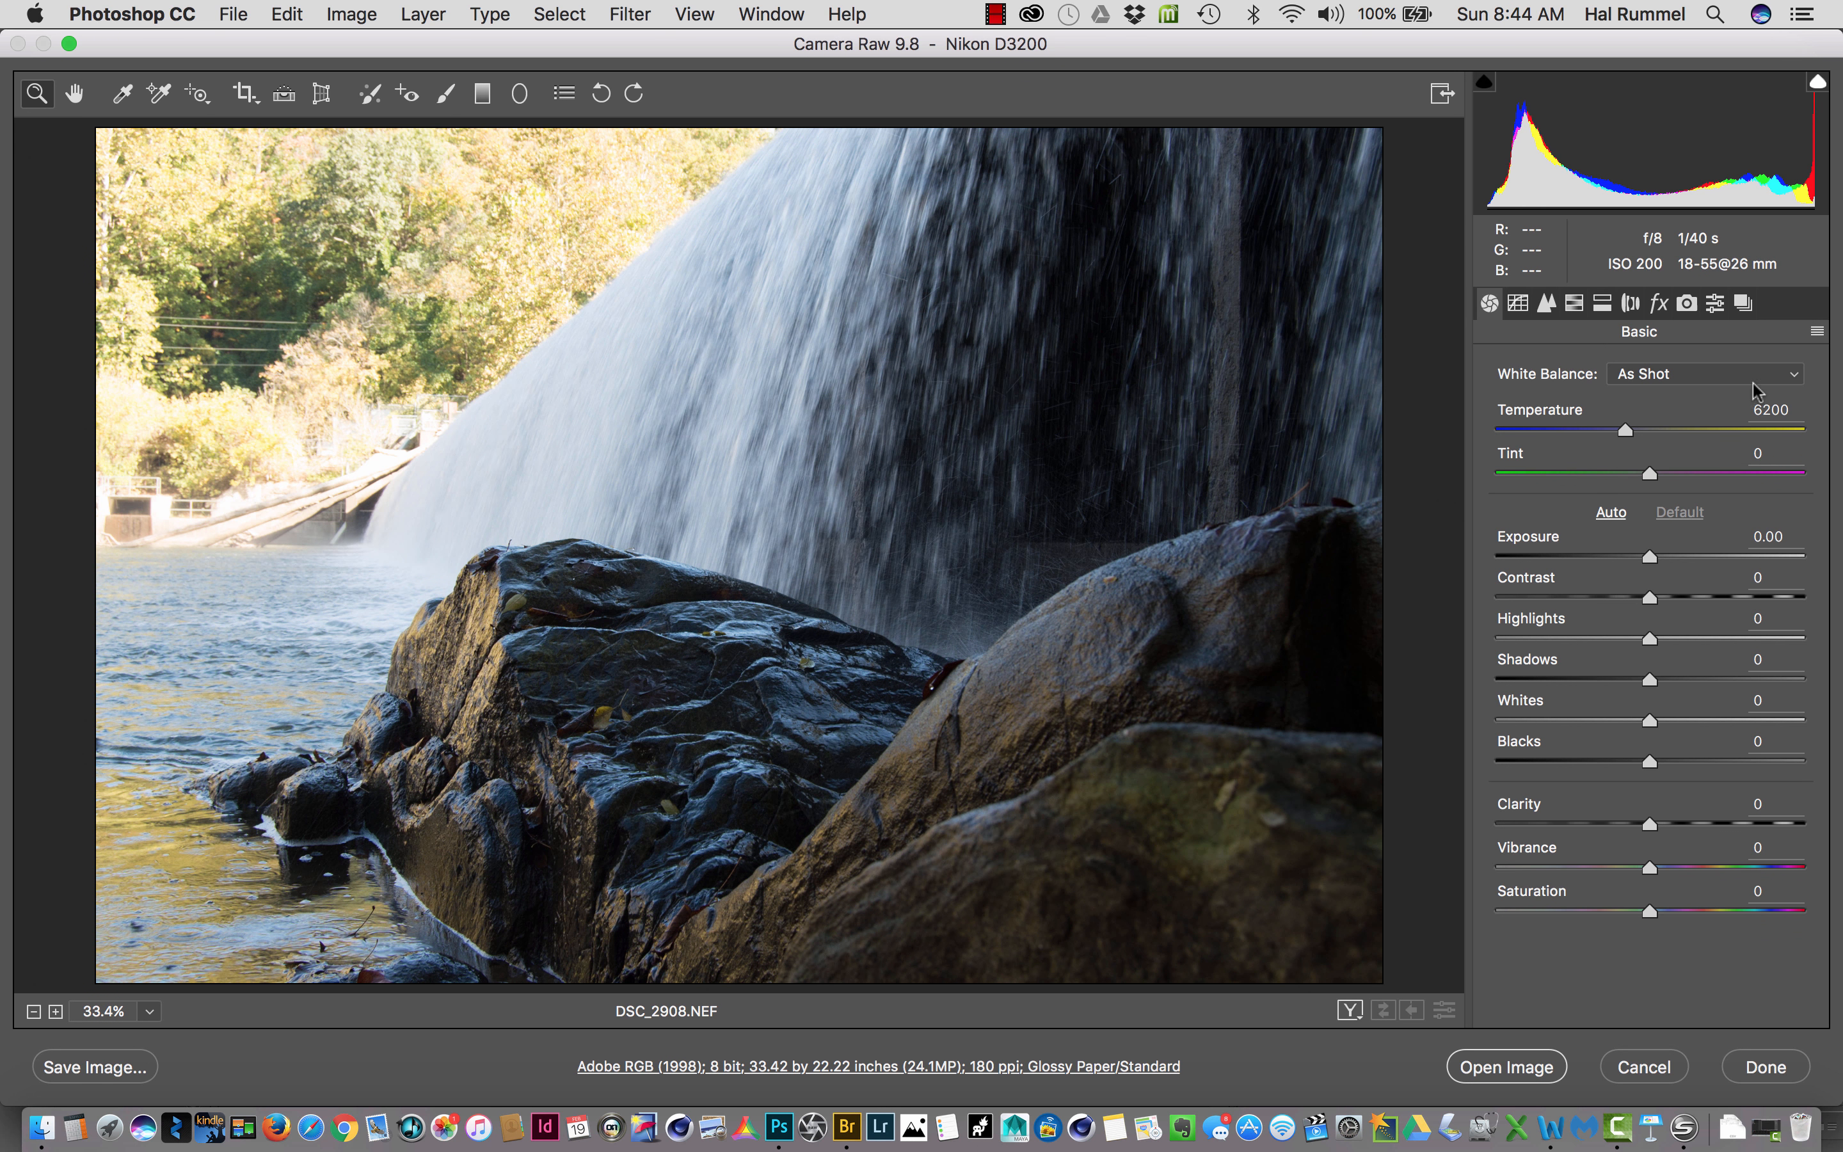
- Reapply the image's Custom Settings and prepare a new graduated filter with temperature 0 and exposure -0.90
click(1816, 332)
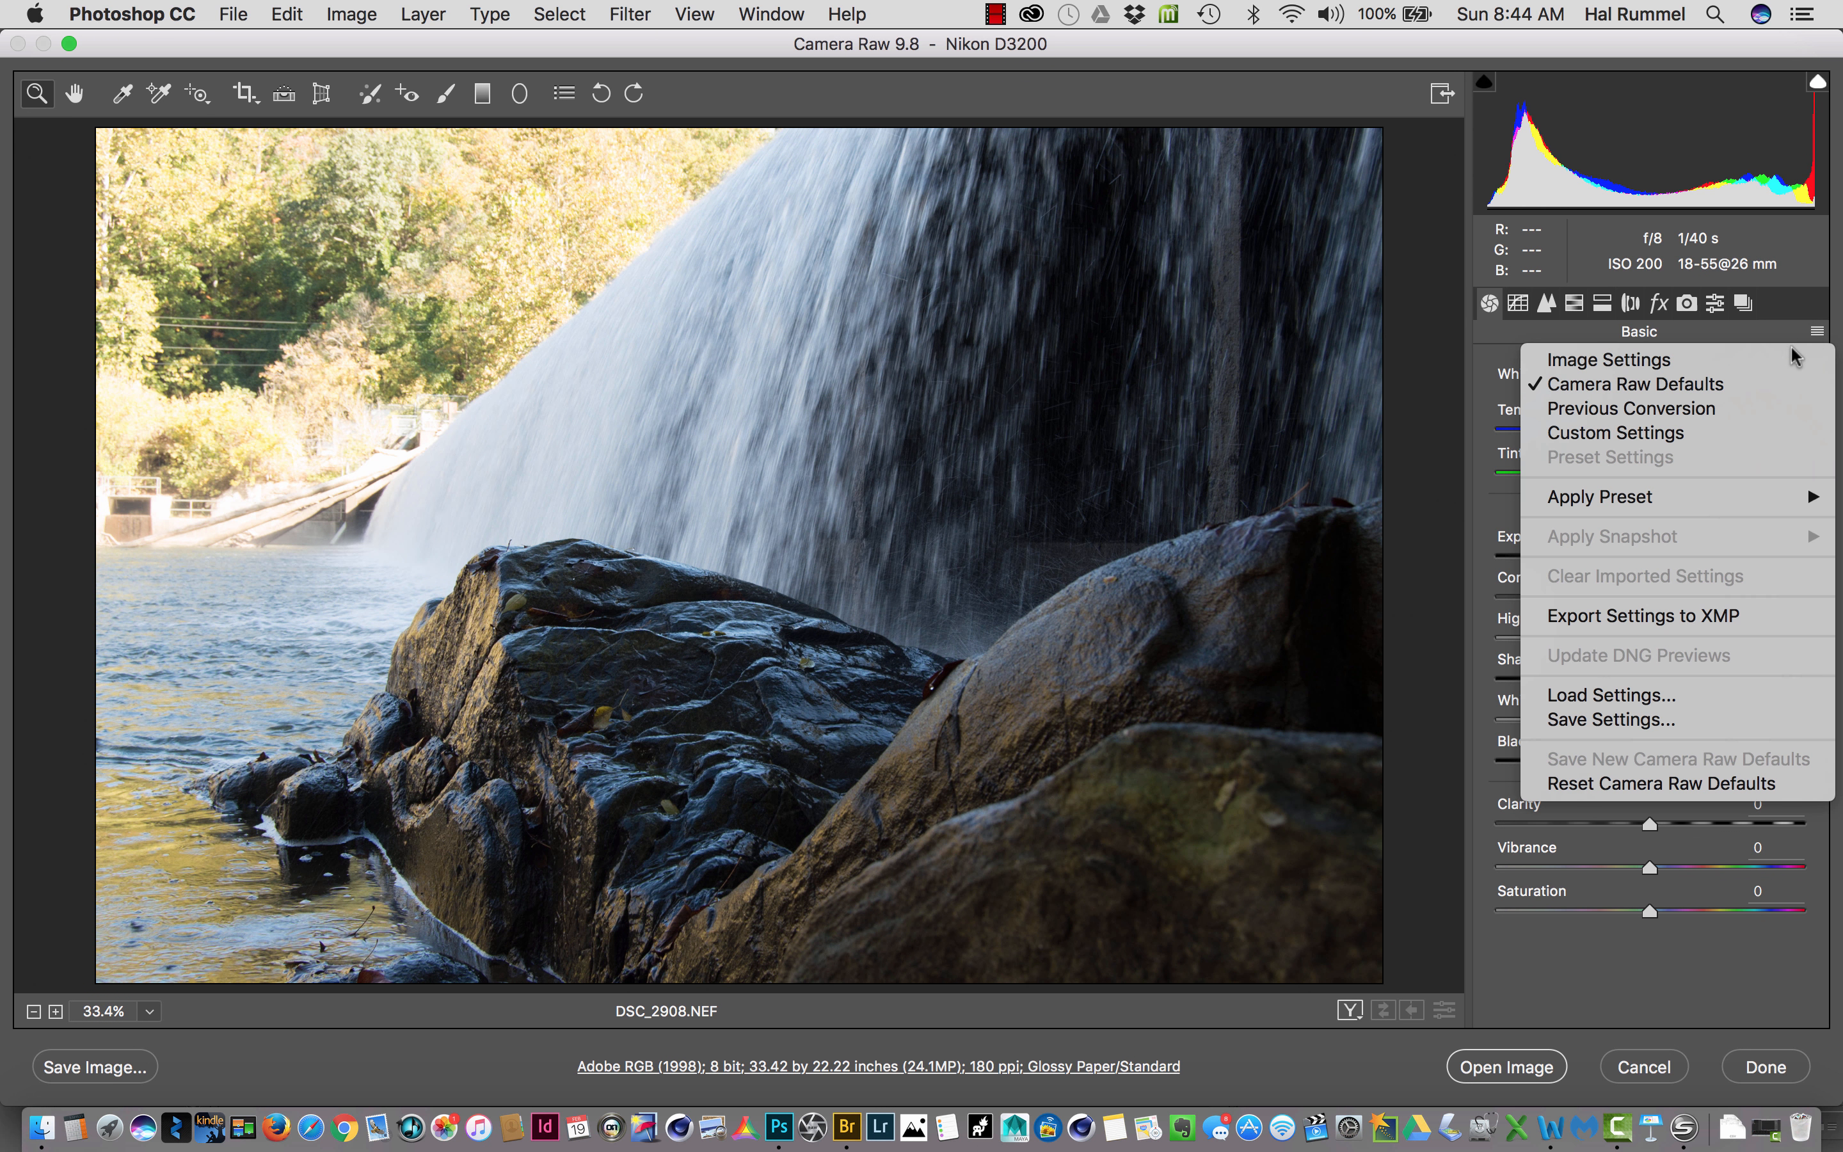
click(1744, 432)
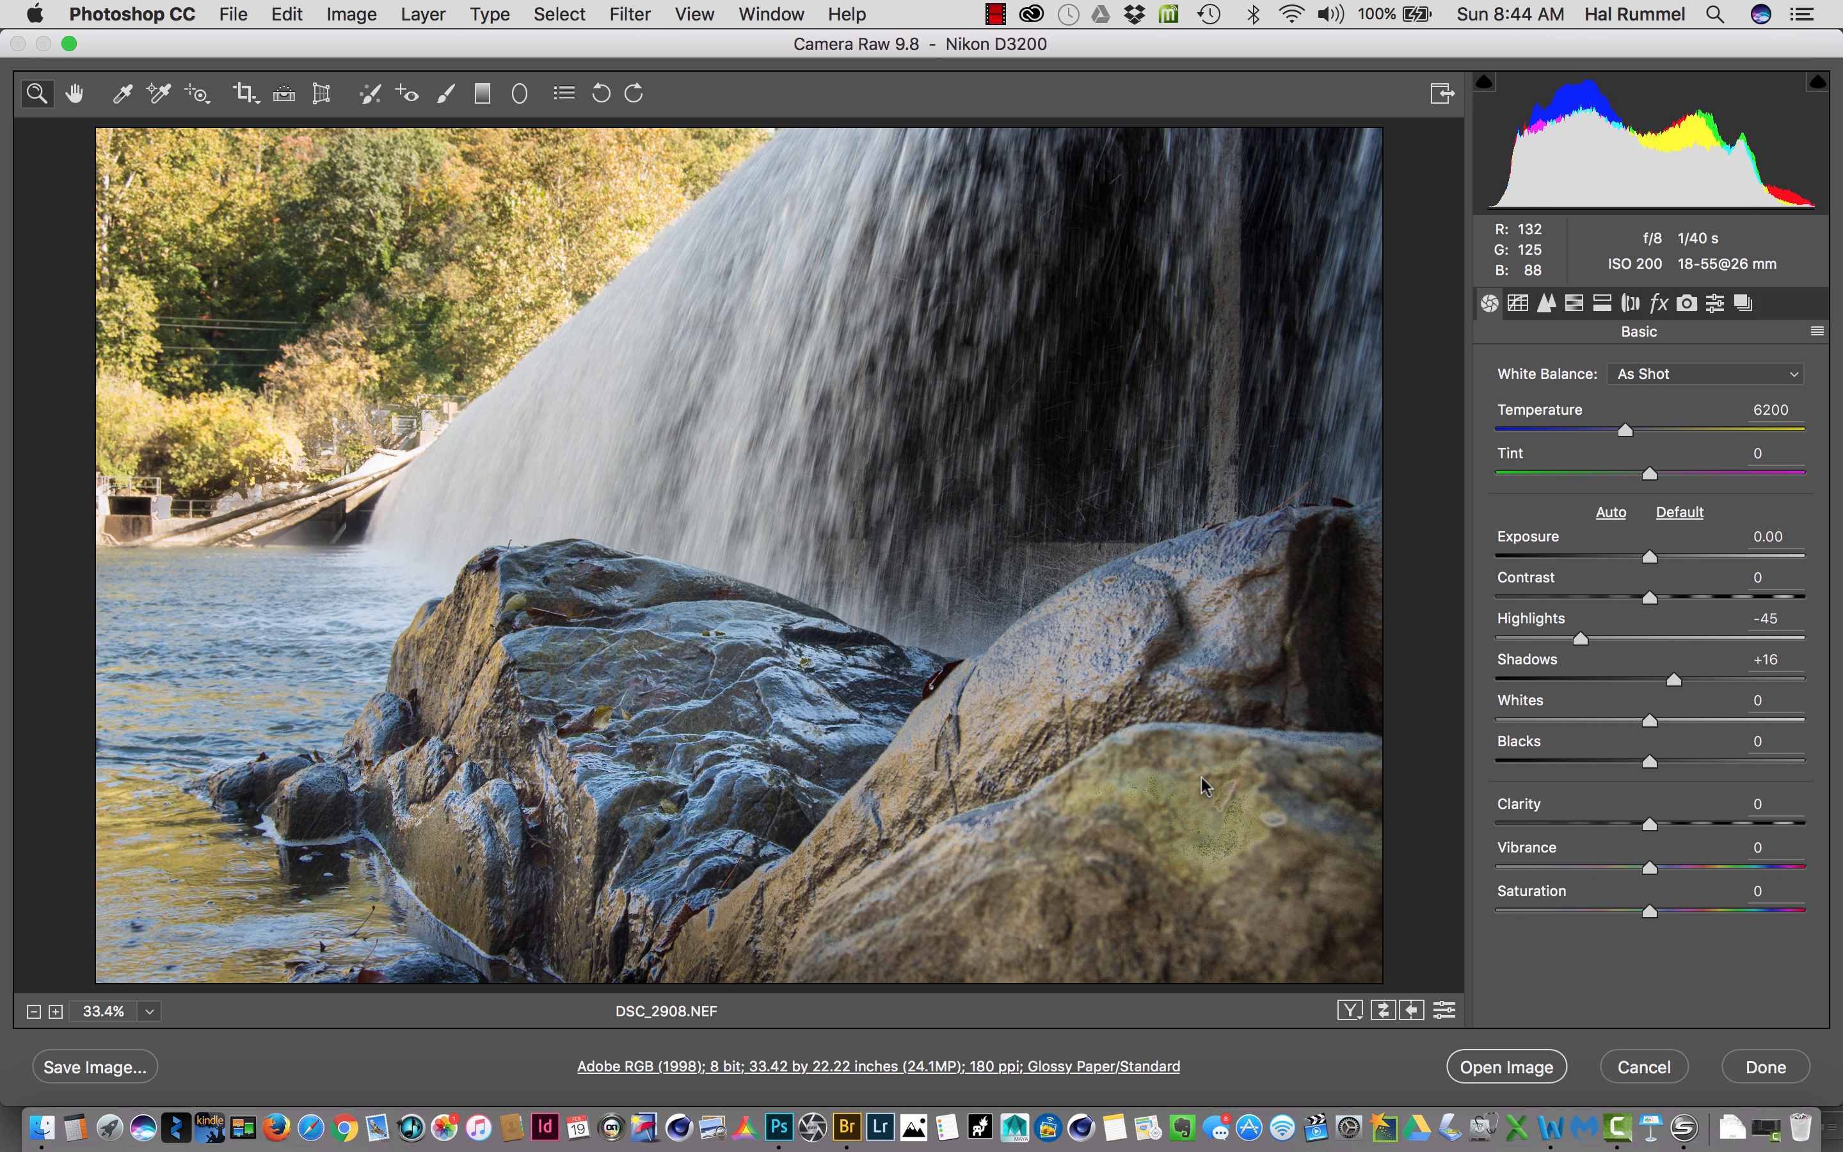
click(481, 92)
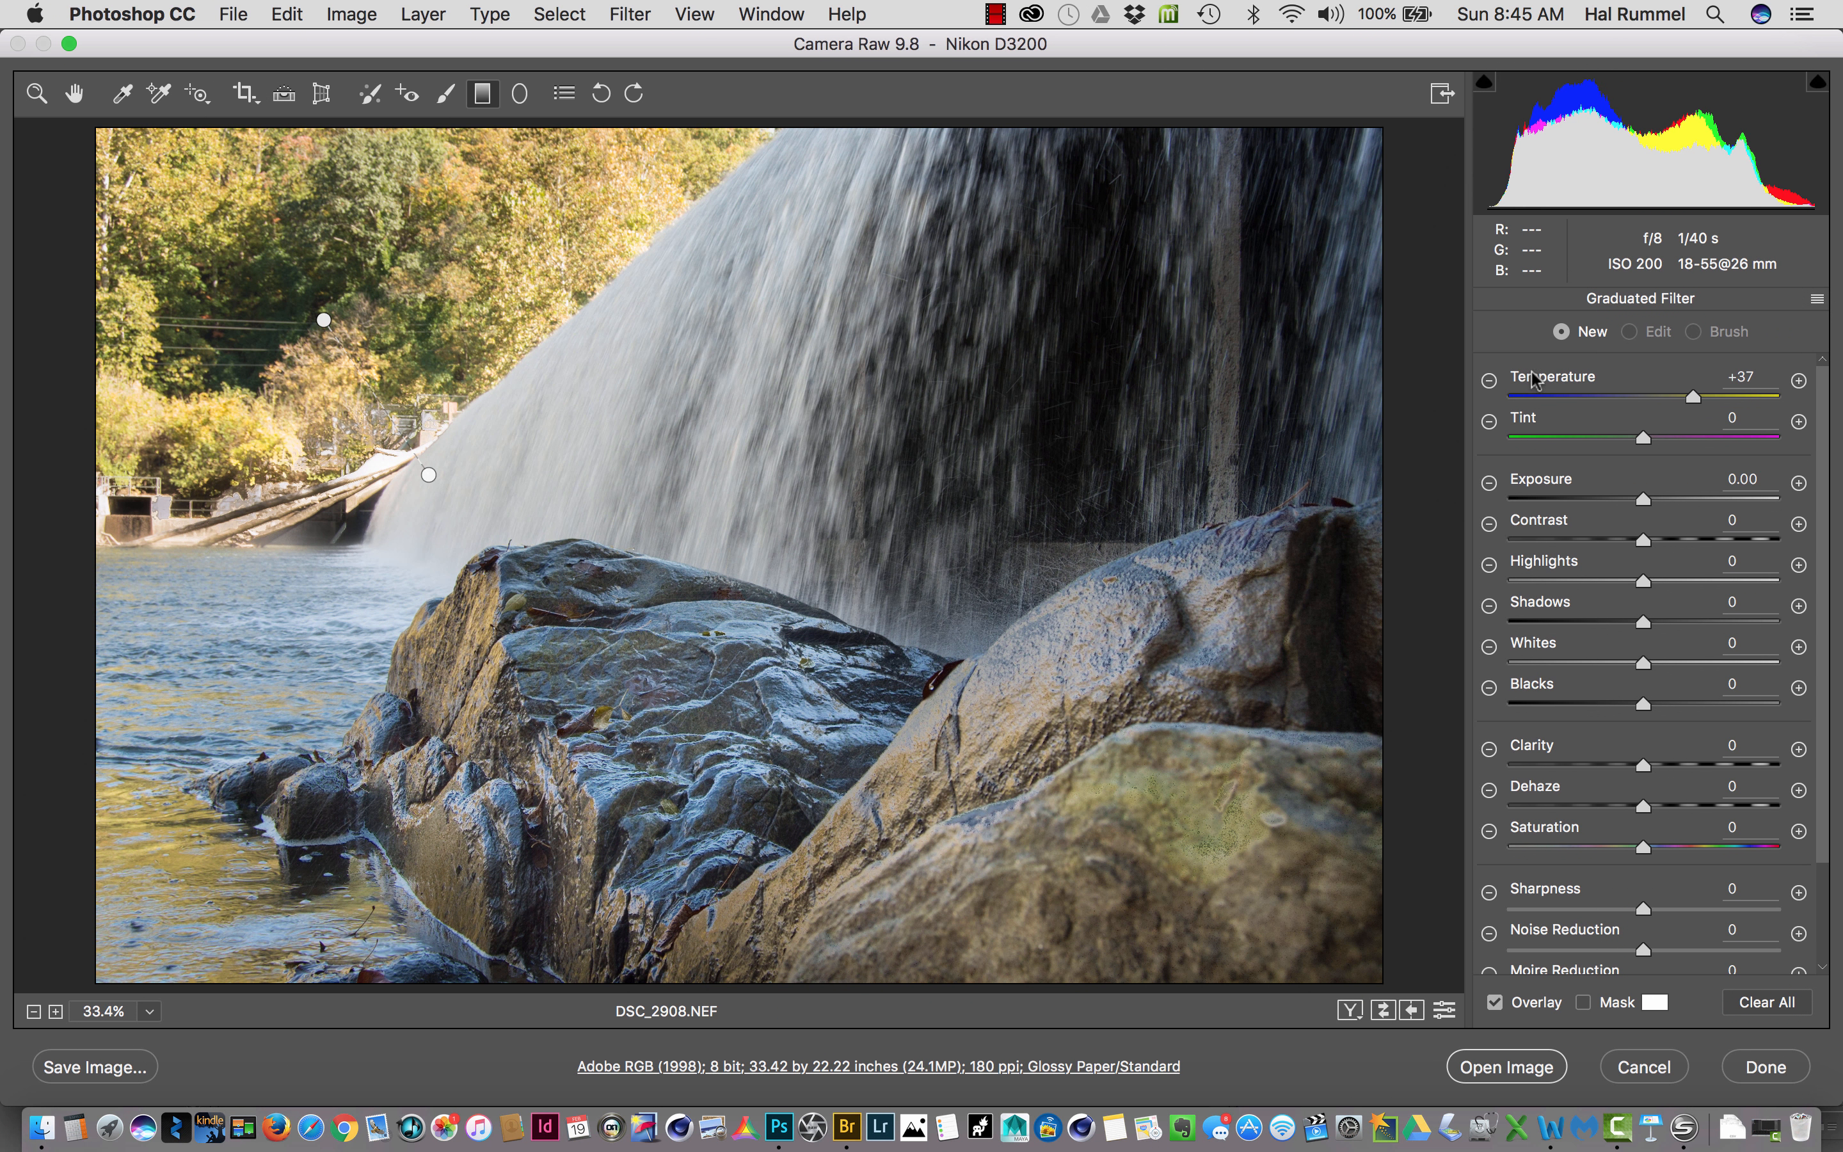
double_click(1685, 397)
drag(1646, 499, 1613, 508)
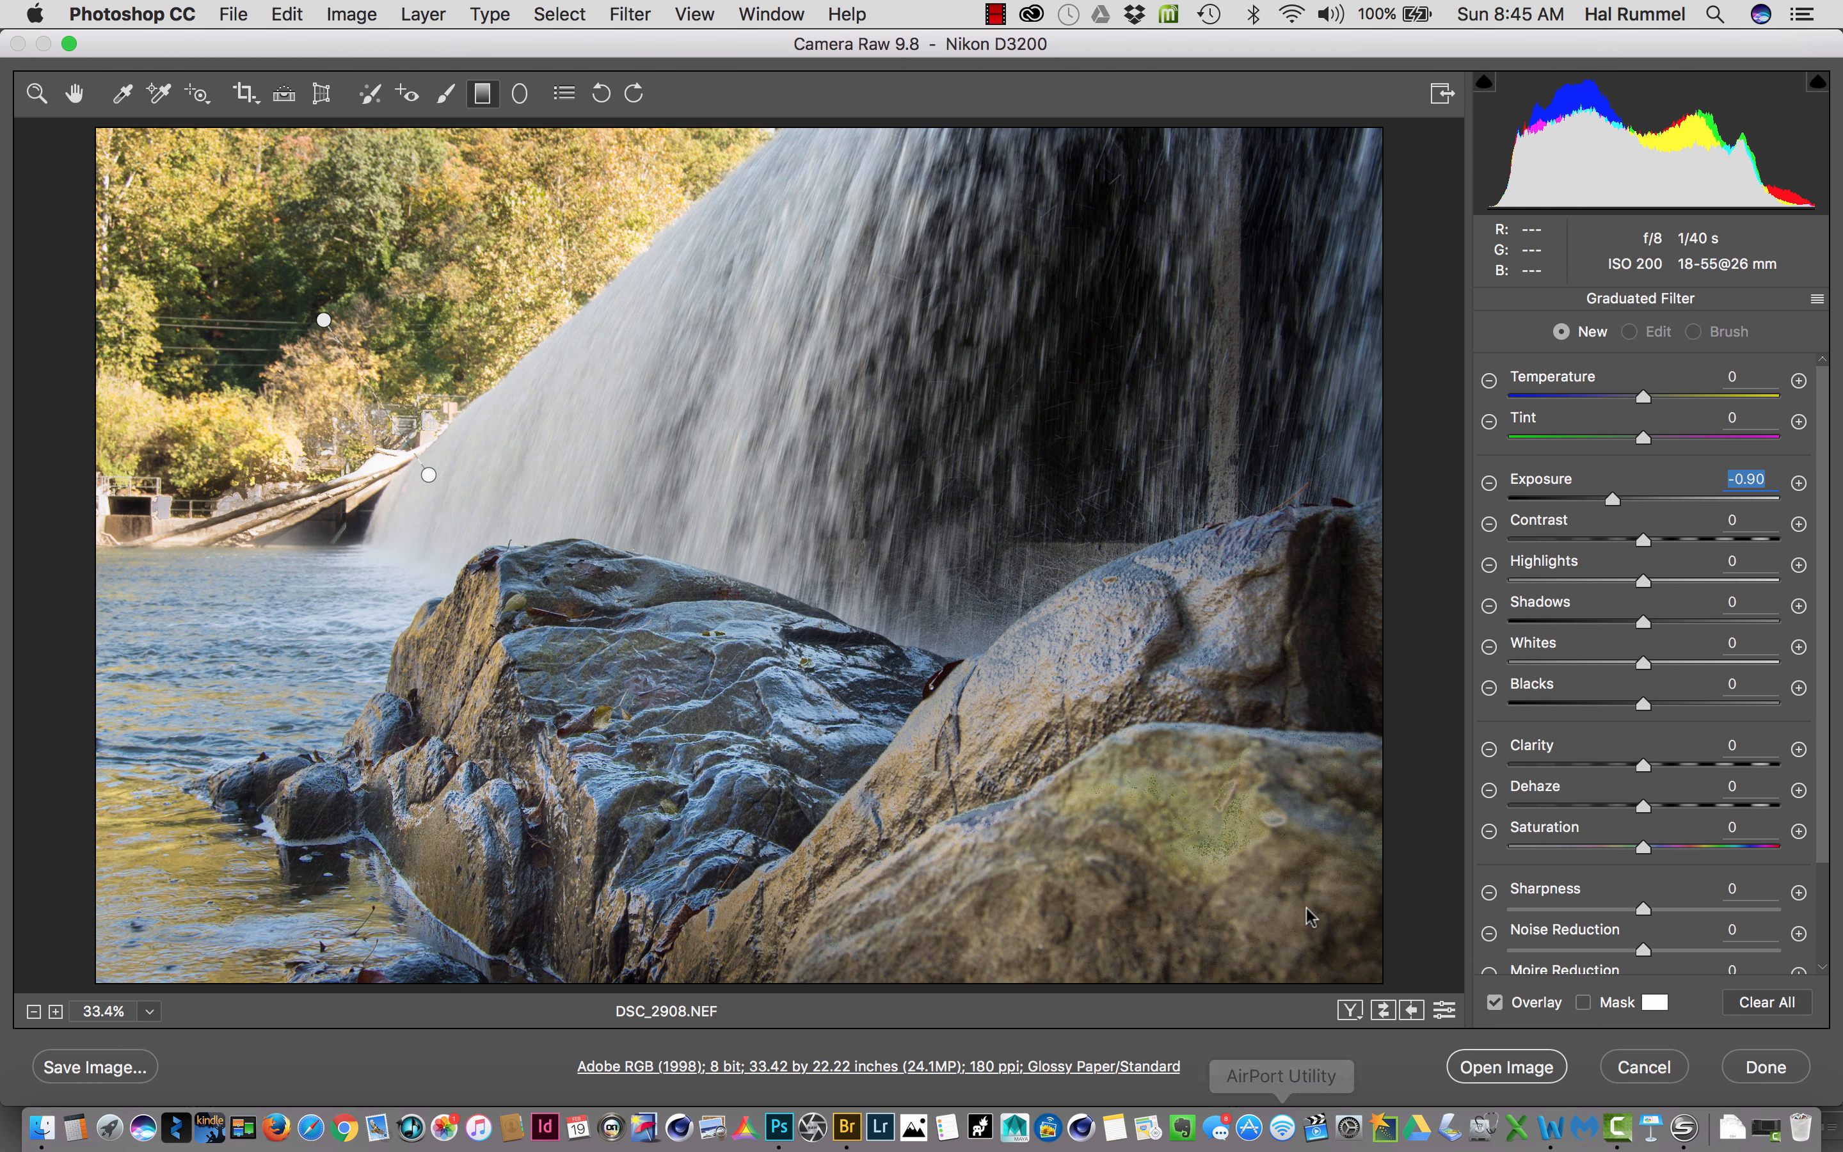
- Draw the graduated filter diagonally from the photo's lower-right corner across the foreground rocks to the waterfall's base, and lower its exposure to -3.00
drag(1291, 922, 1043, 663)
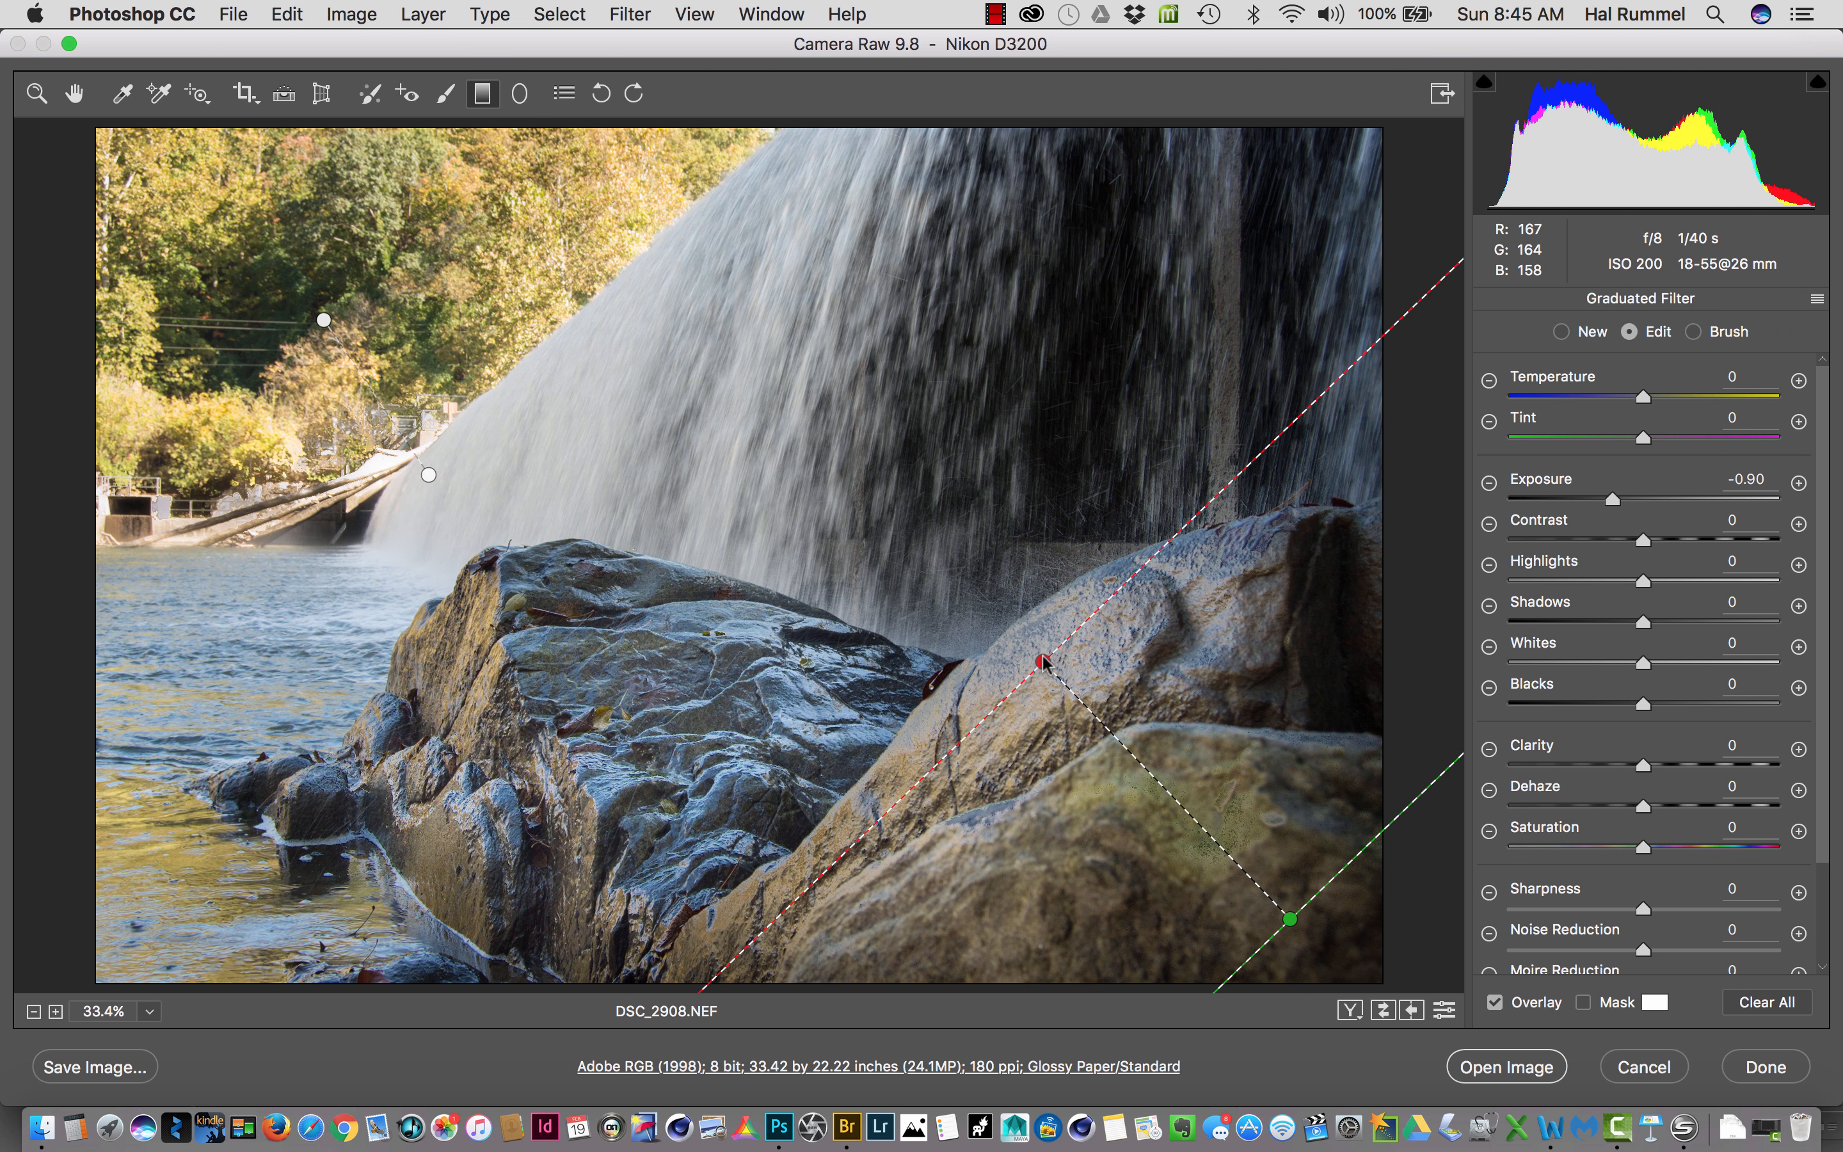
drag(1041, 660, 1031, 653)
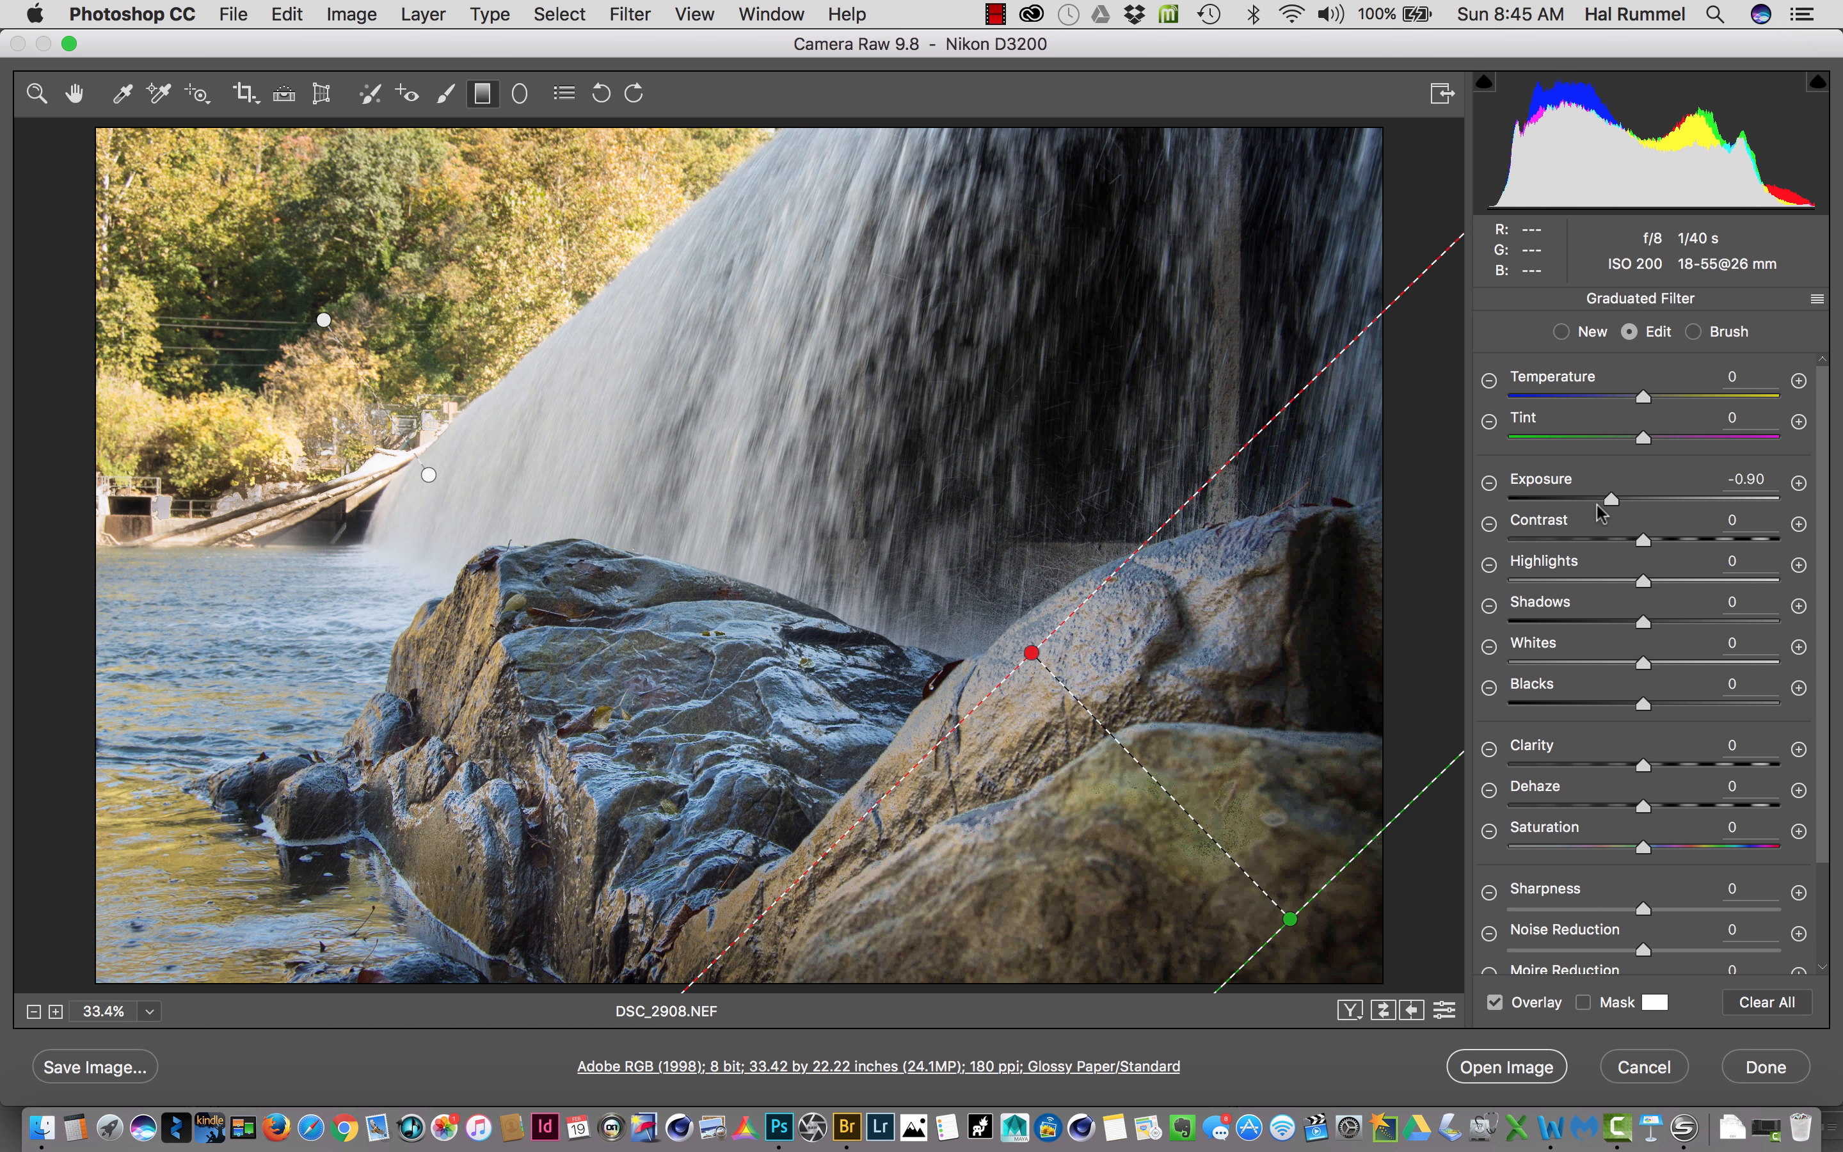
drag(1596, 505, 1541, 526)
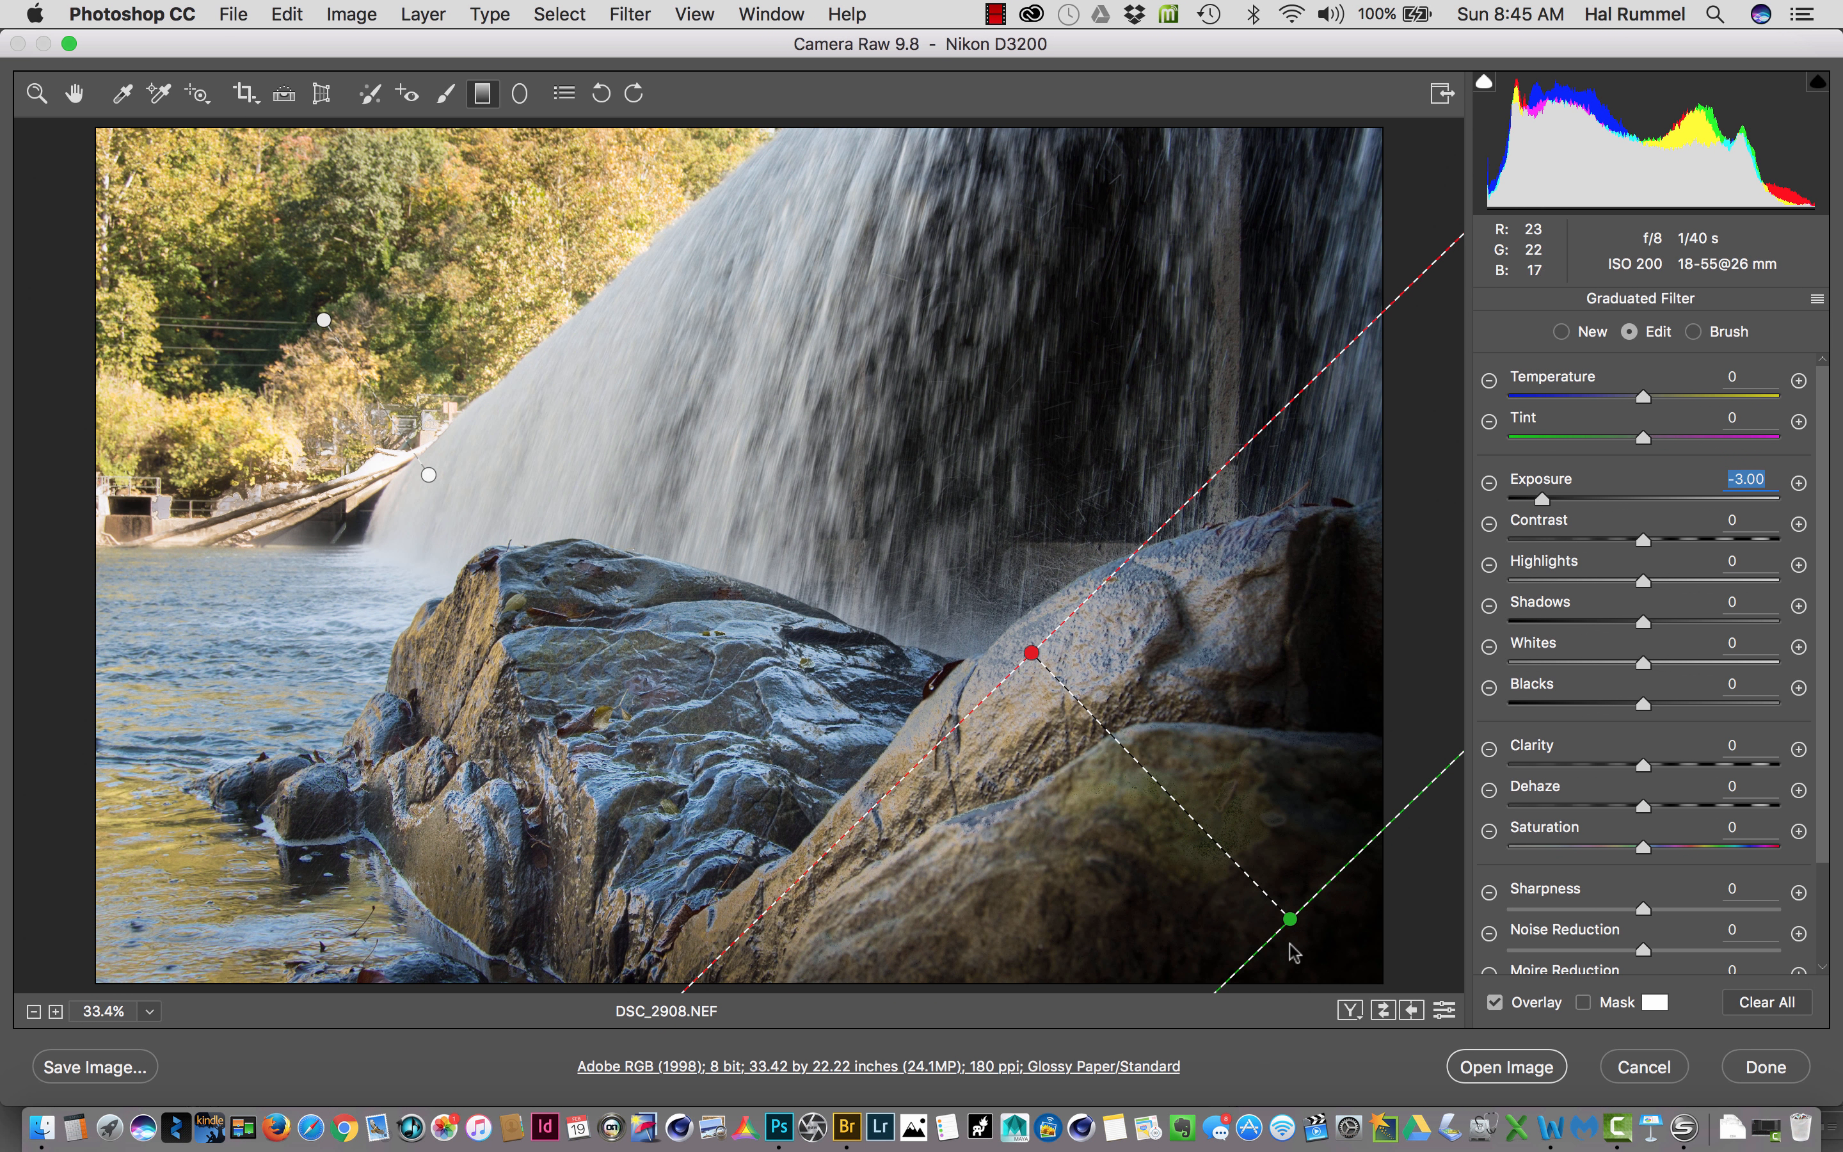
click(1290, 919)
drag(1298, 927, 1342, 968)
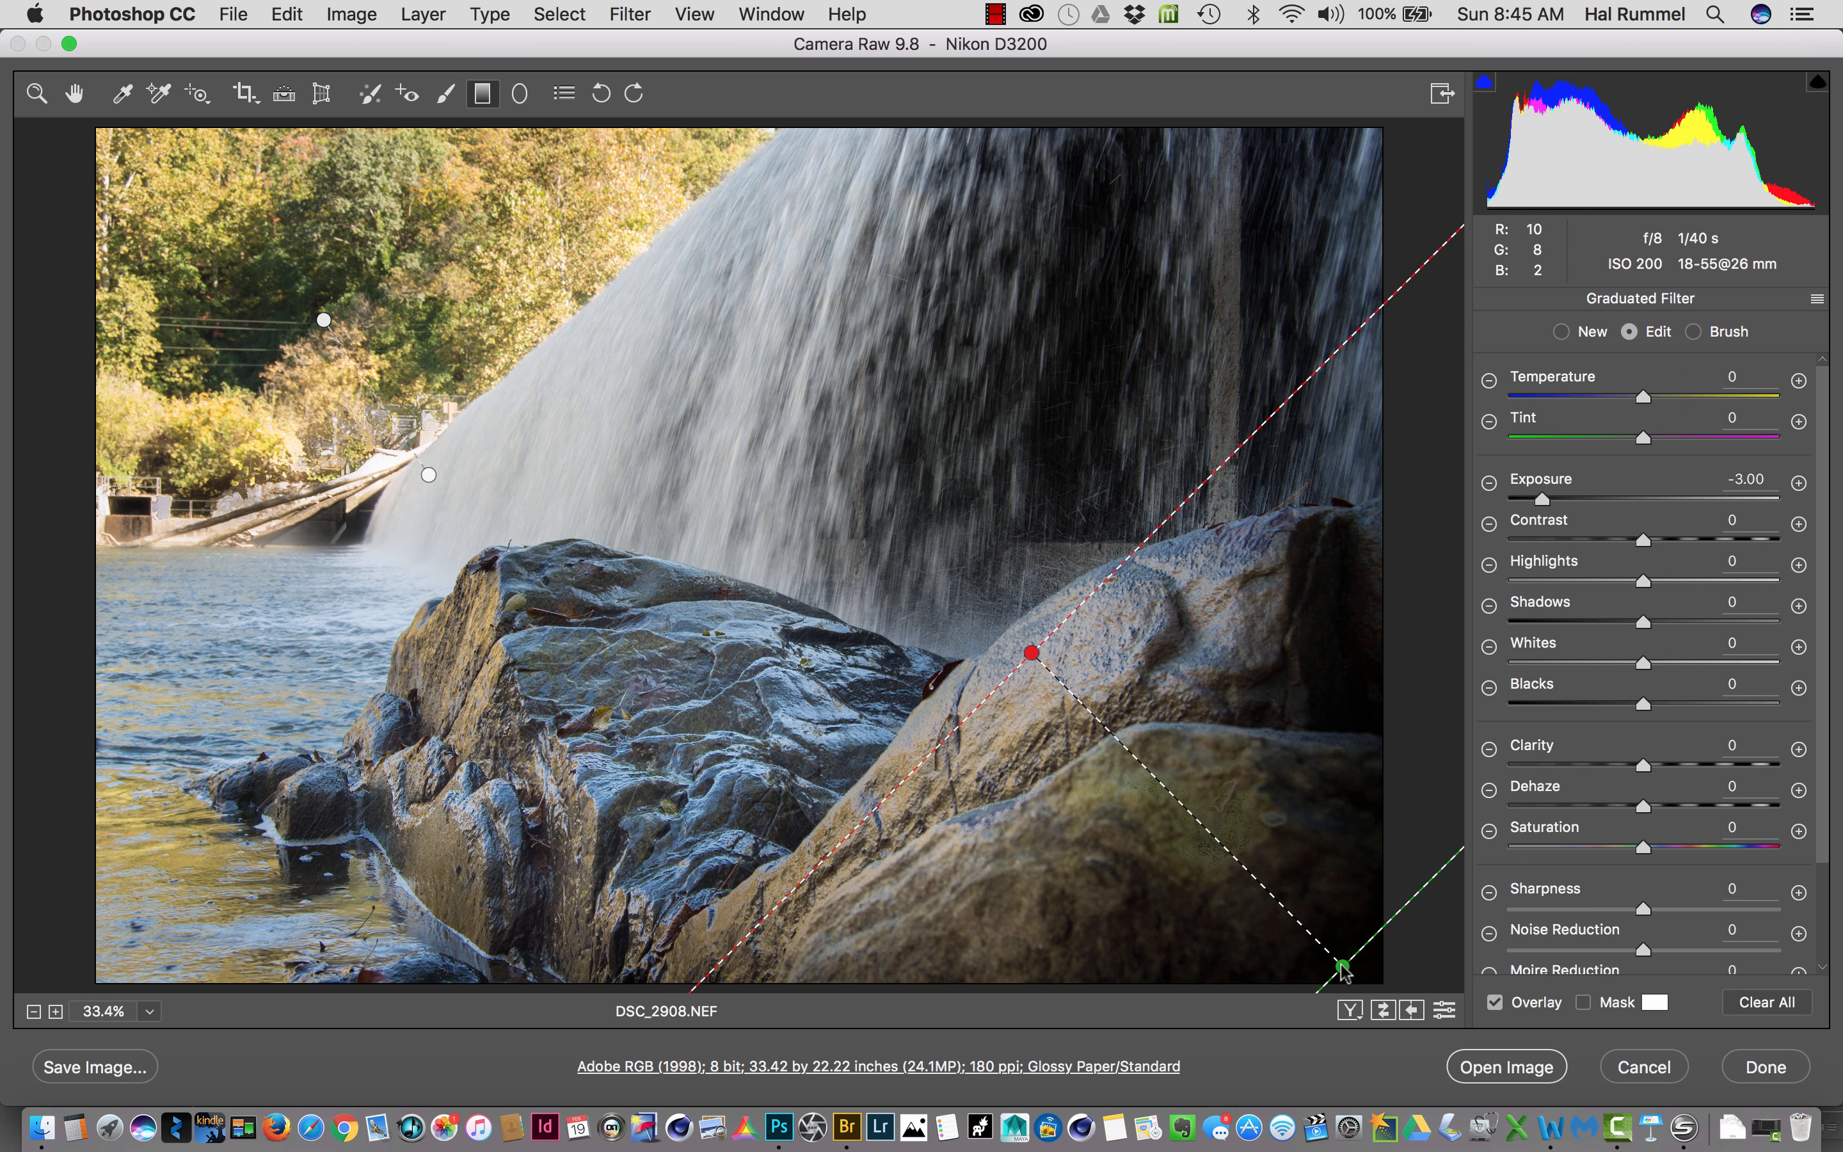
- Hide the graduated filter overlay and compare the edited photo with Camera Raw Defaults, returning to Custom Settings
click(1495, 1003)
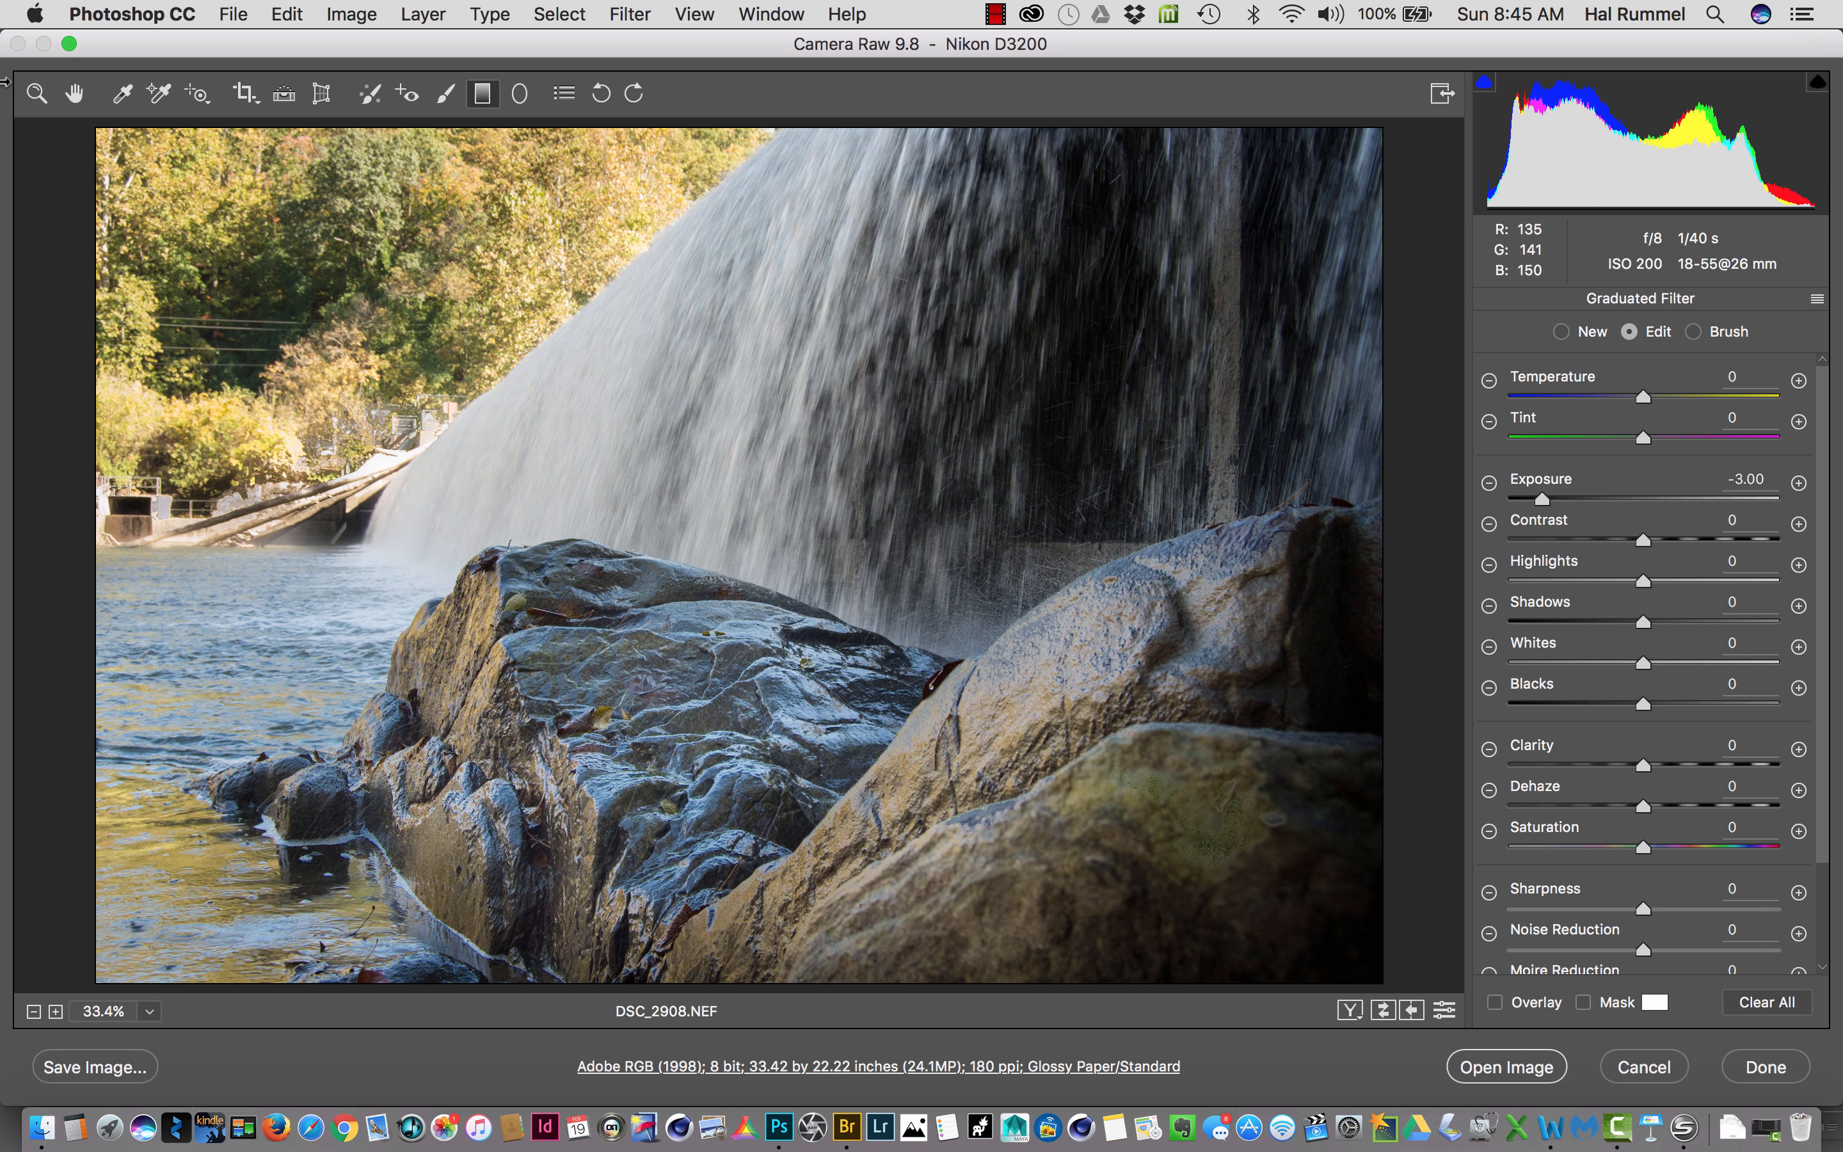
click(36, 93)
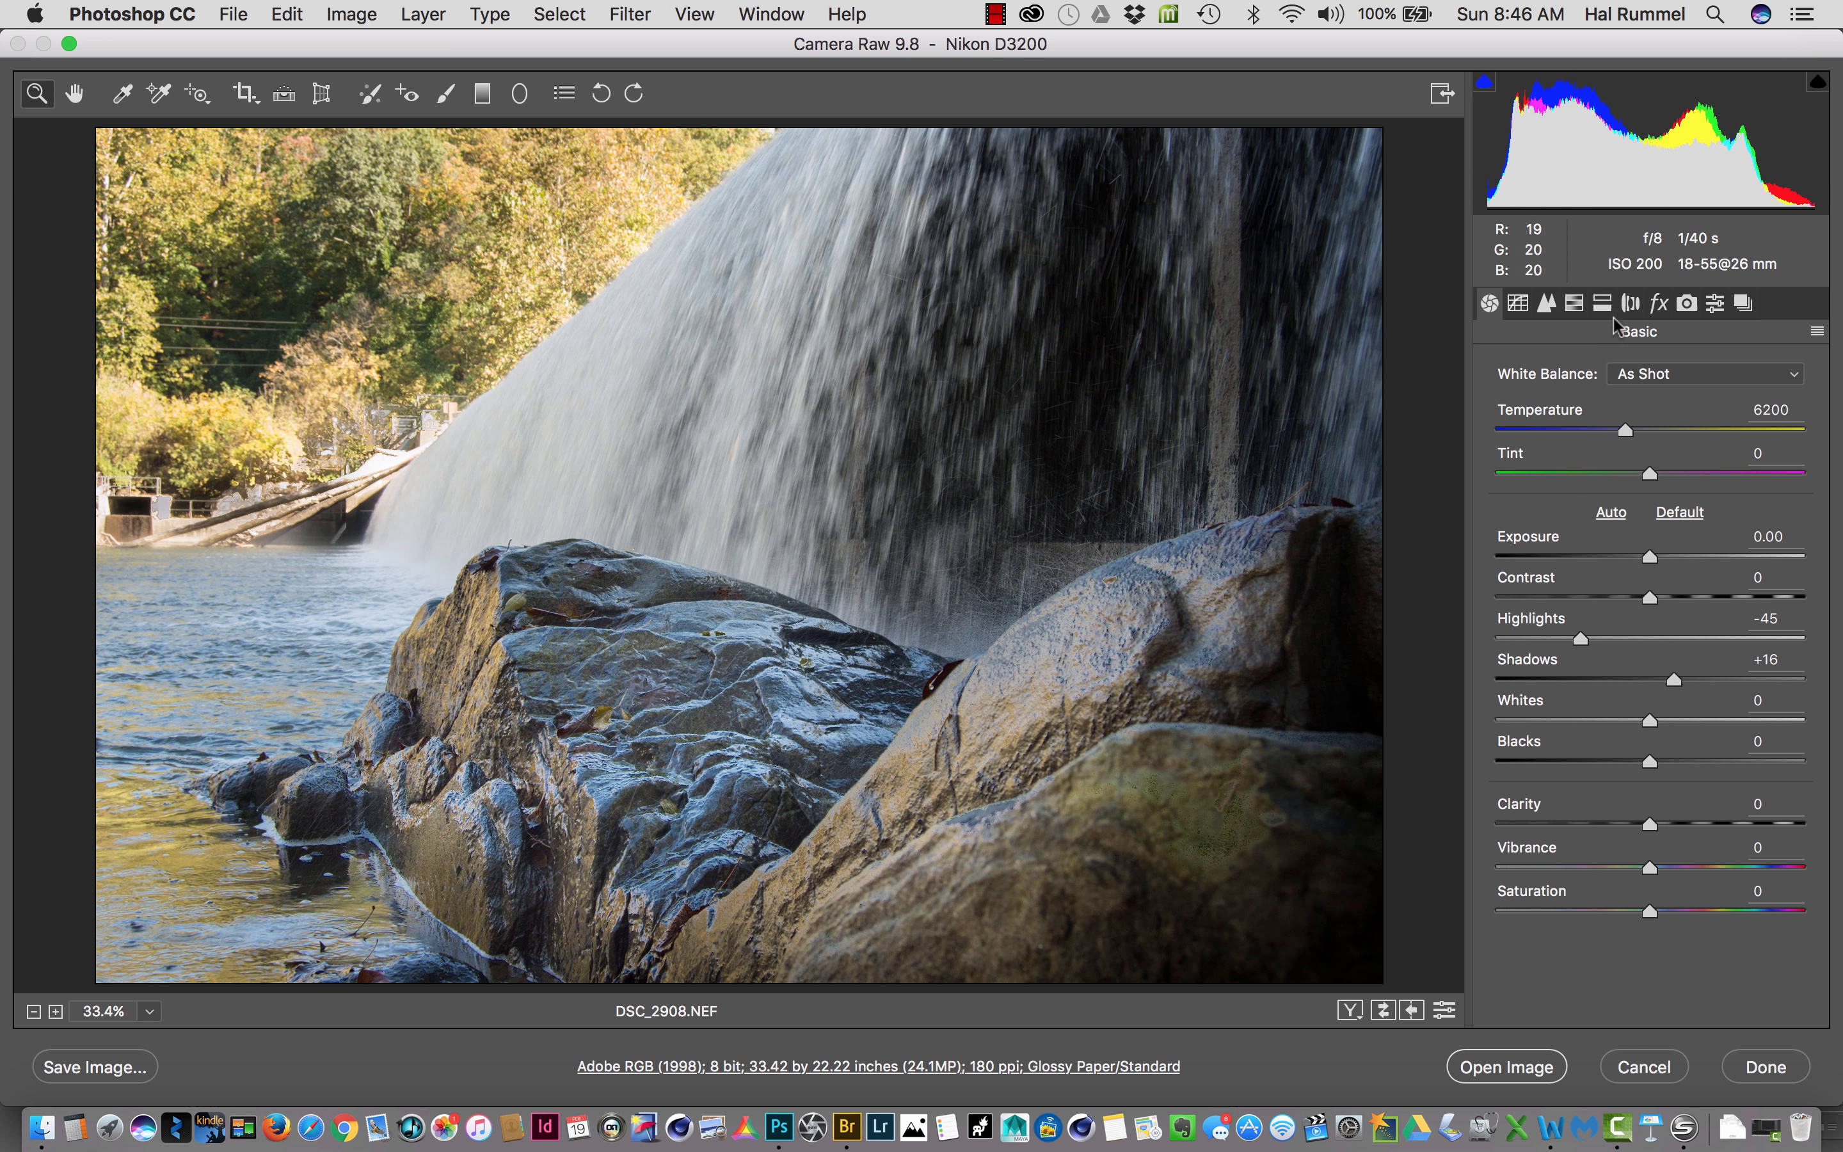
click(1816, 332)
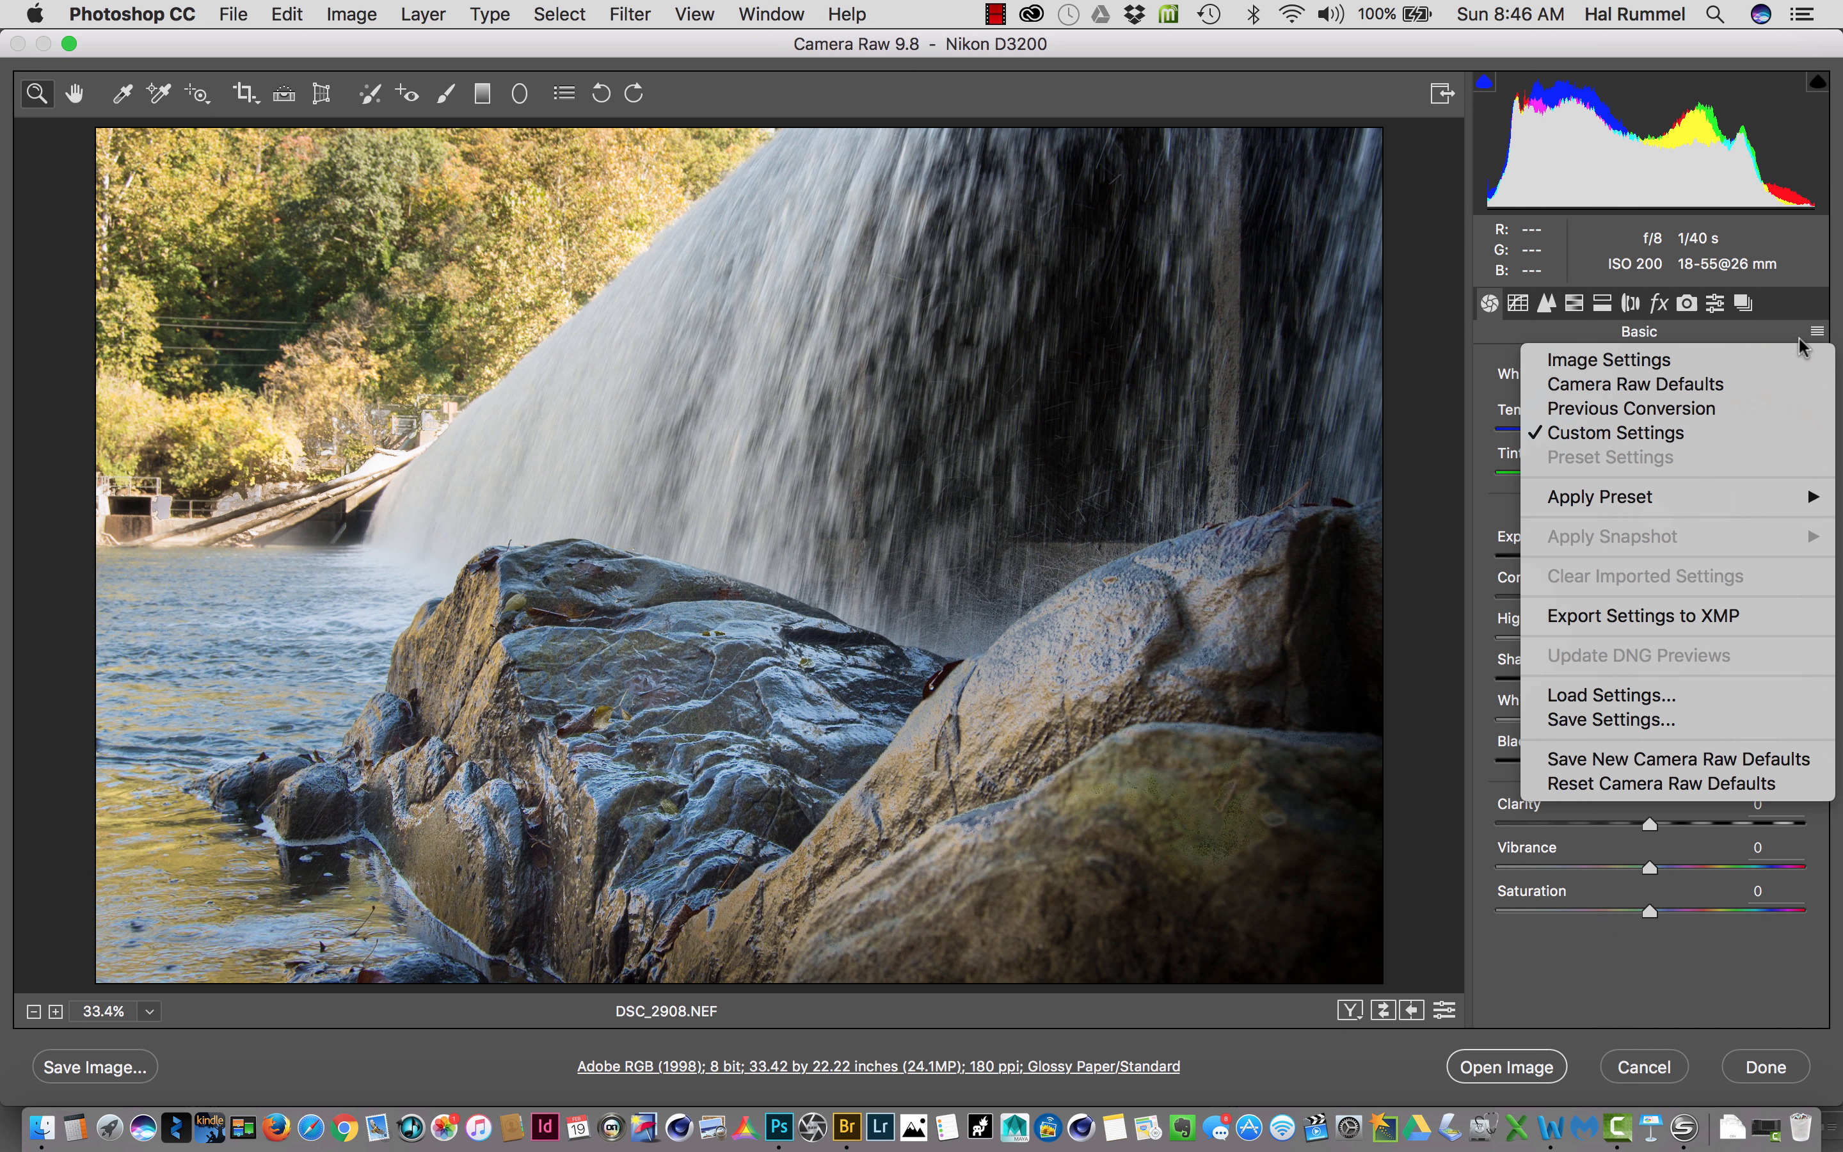
click(1756, 386)
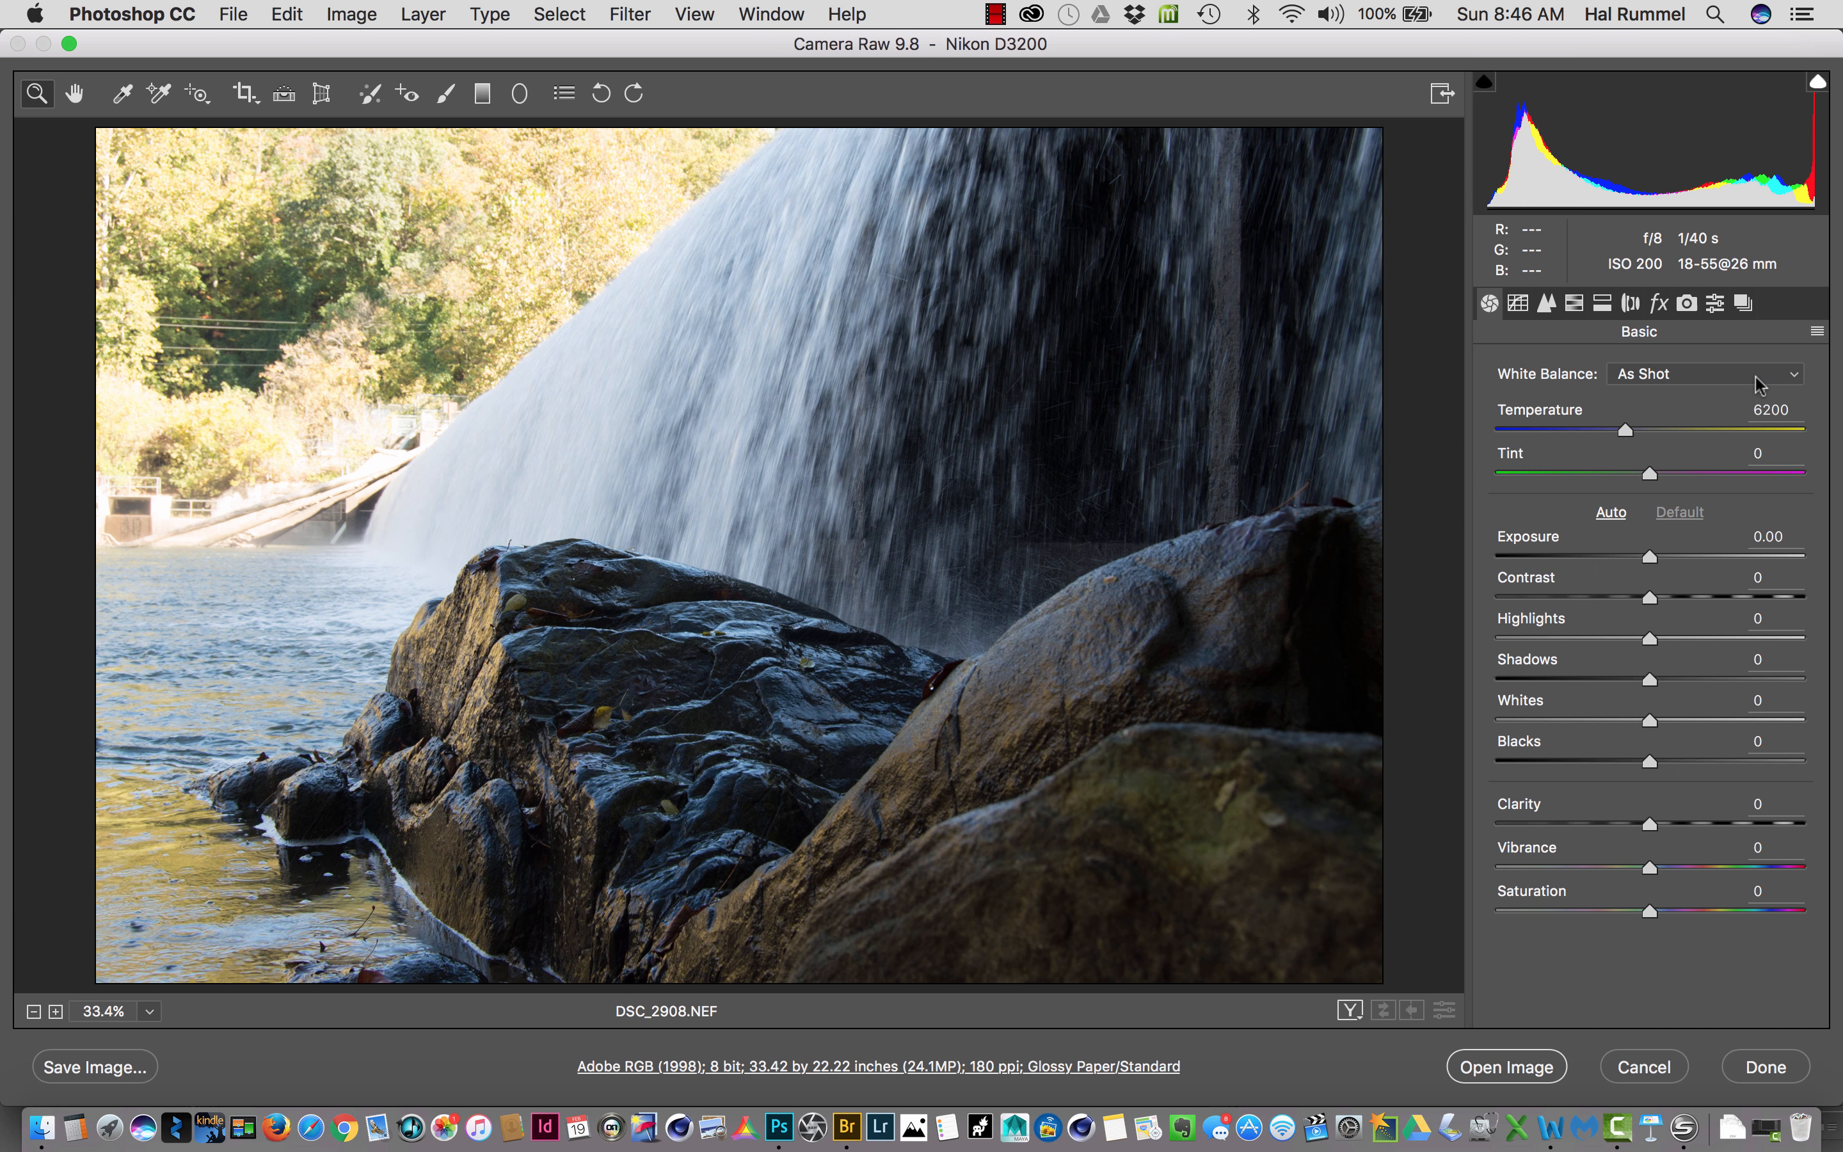
click(1815, 331)
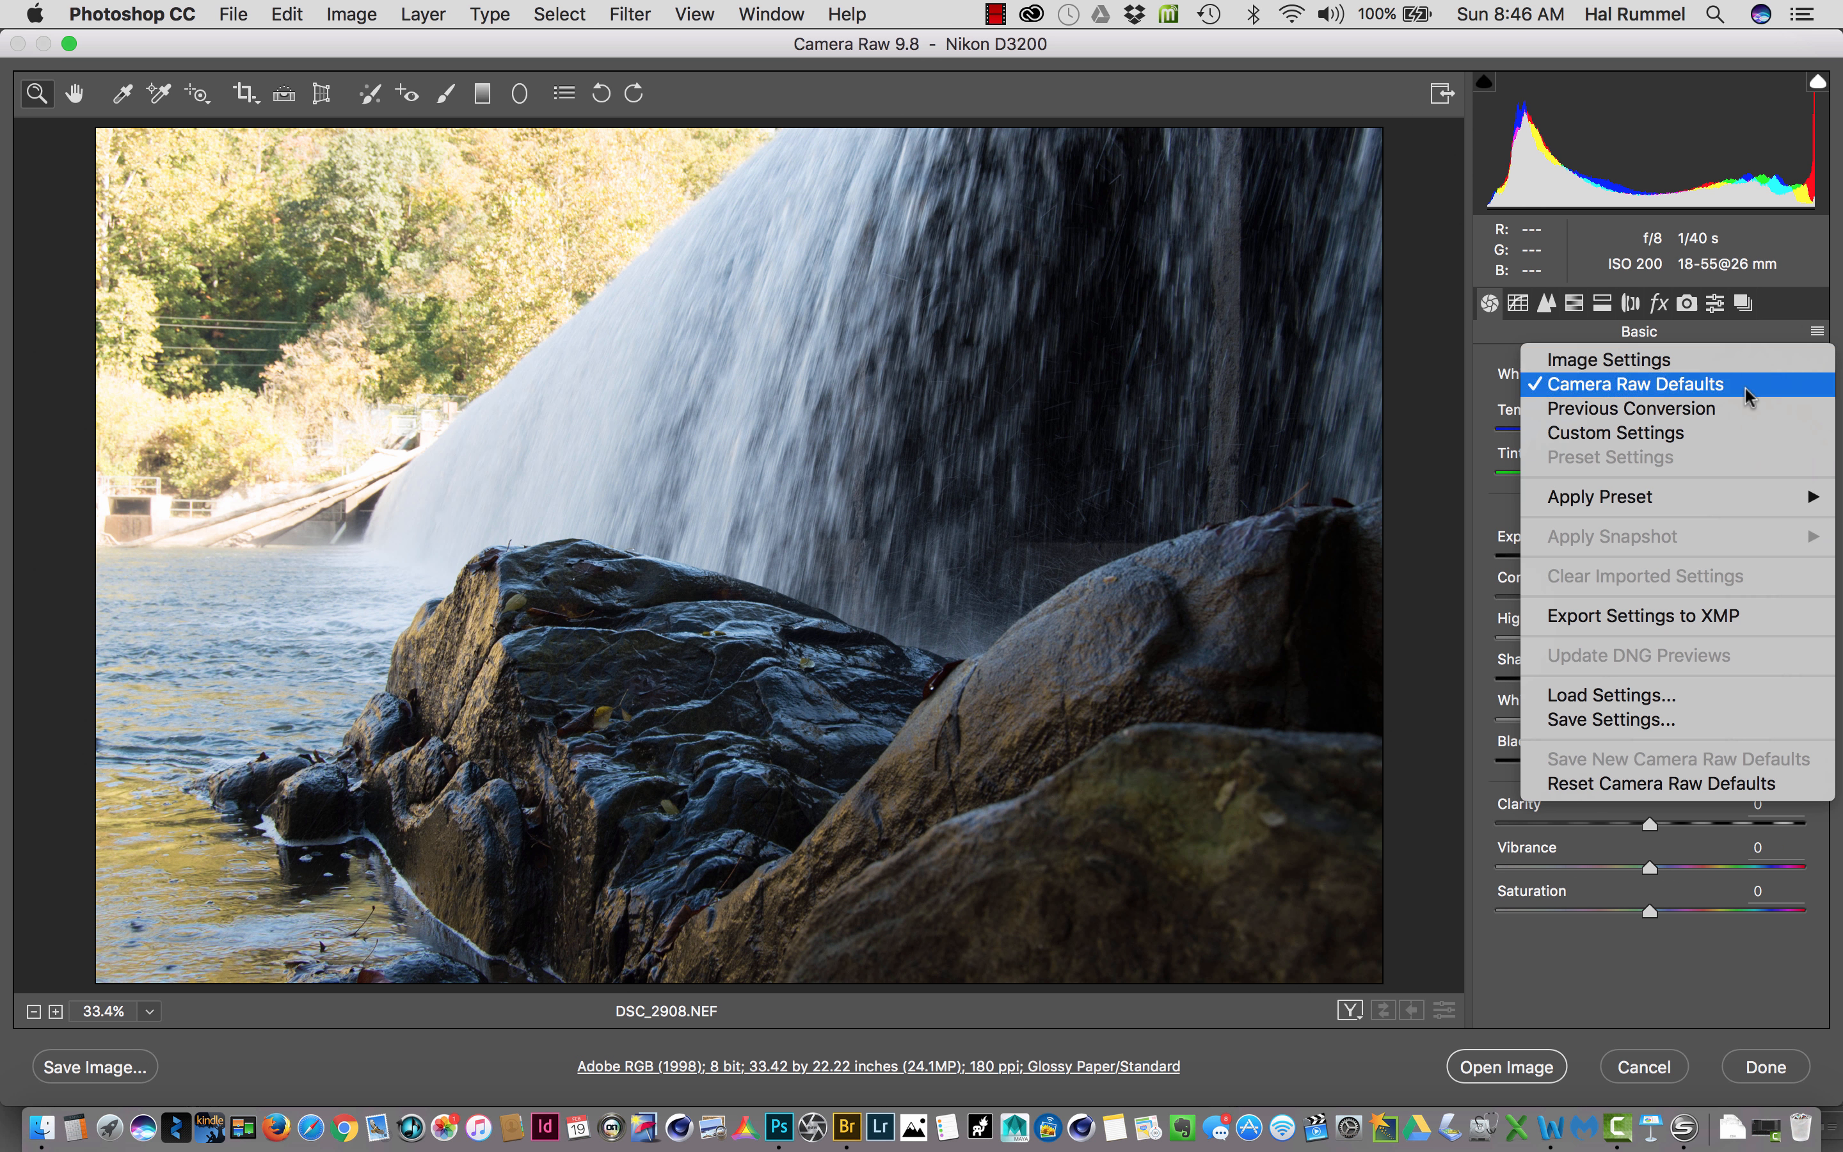
click(1730, 432)
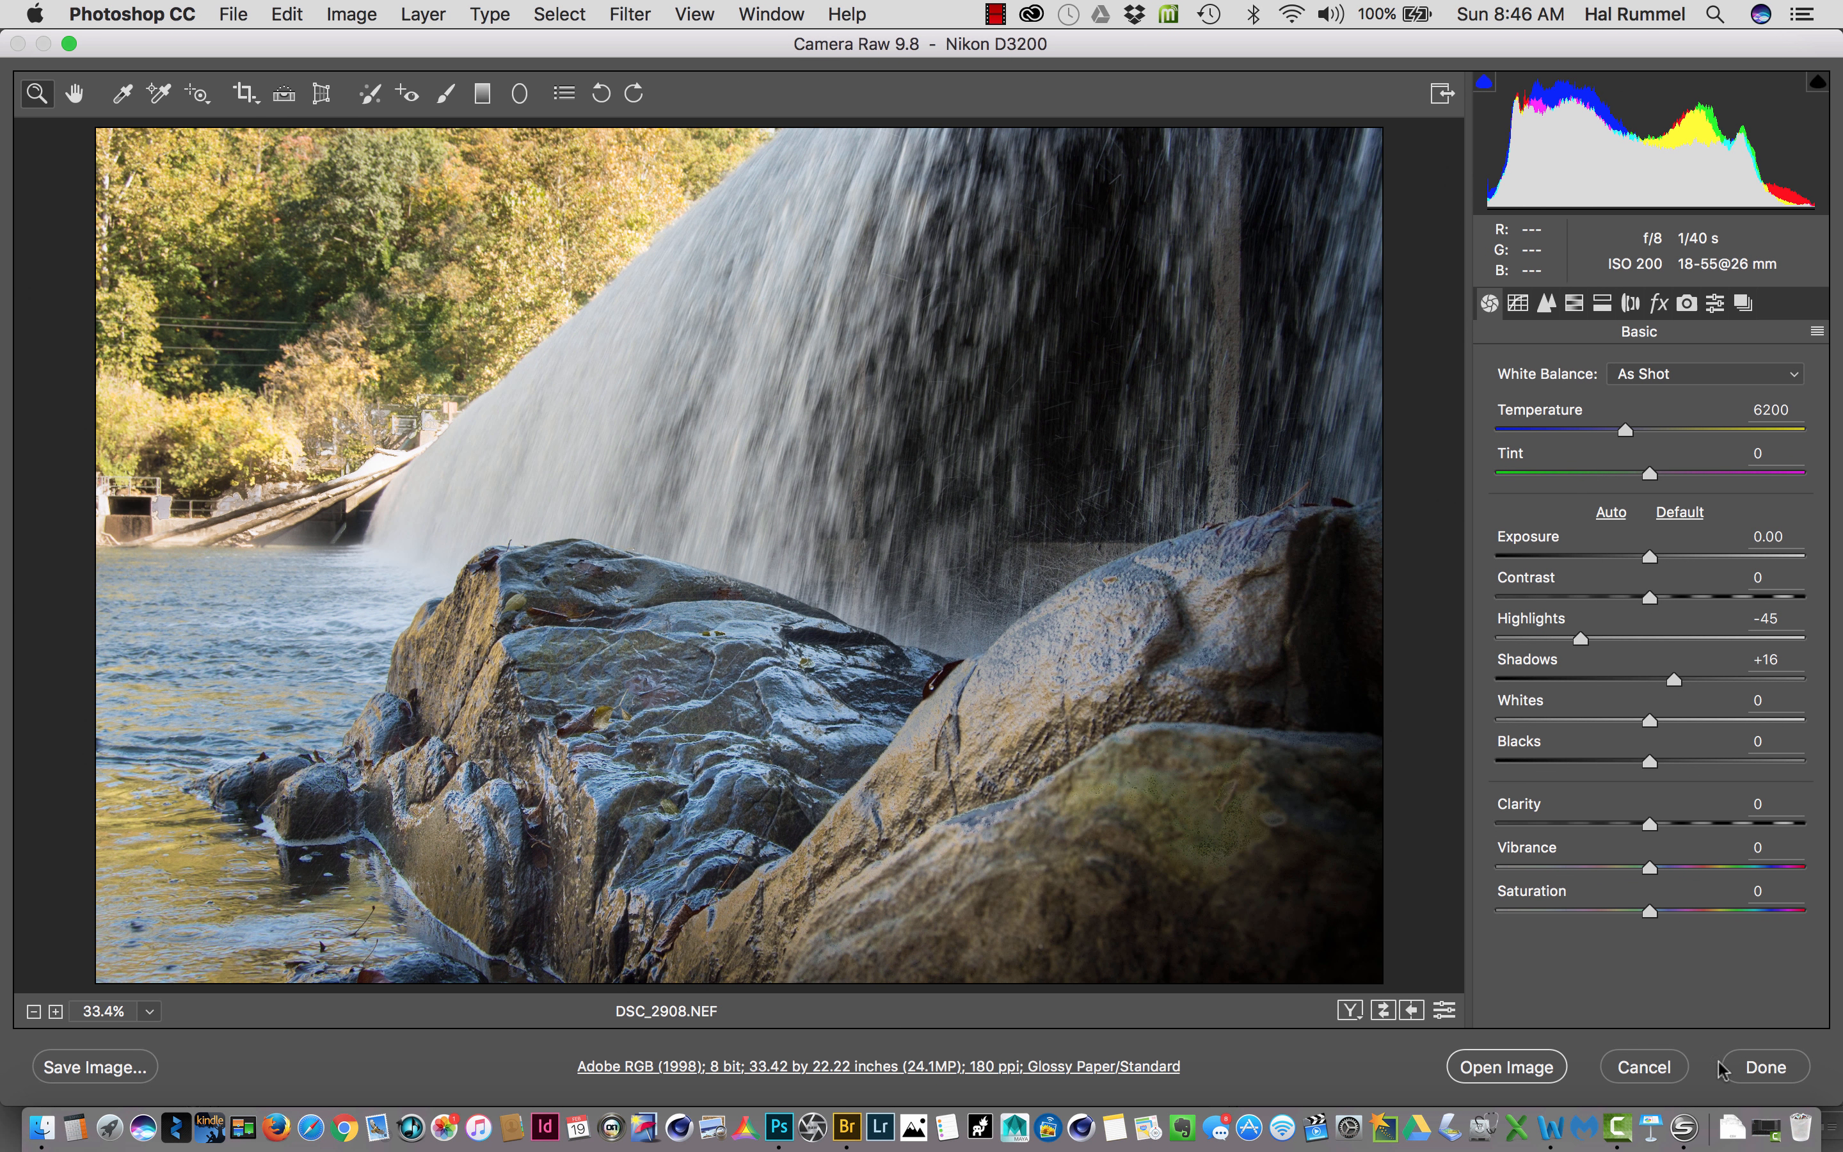
- Open the corrected raw image in Photoshop and save it as DSC_2908.psd in Photoshop format in the RAW Example 2 folder
click(1498, 1056)
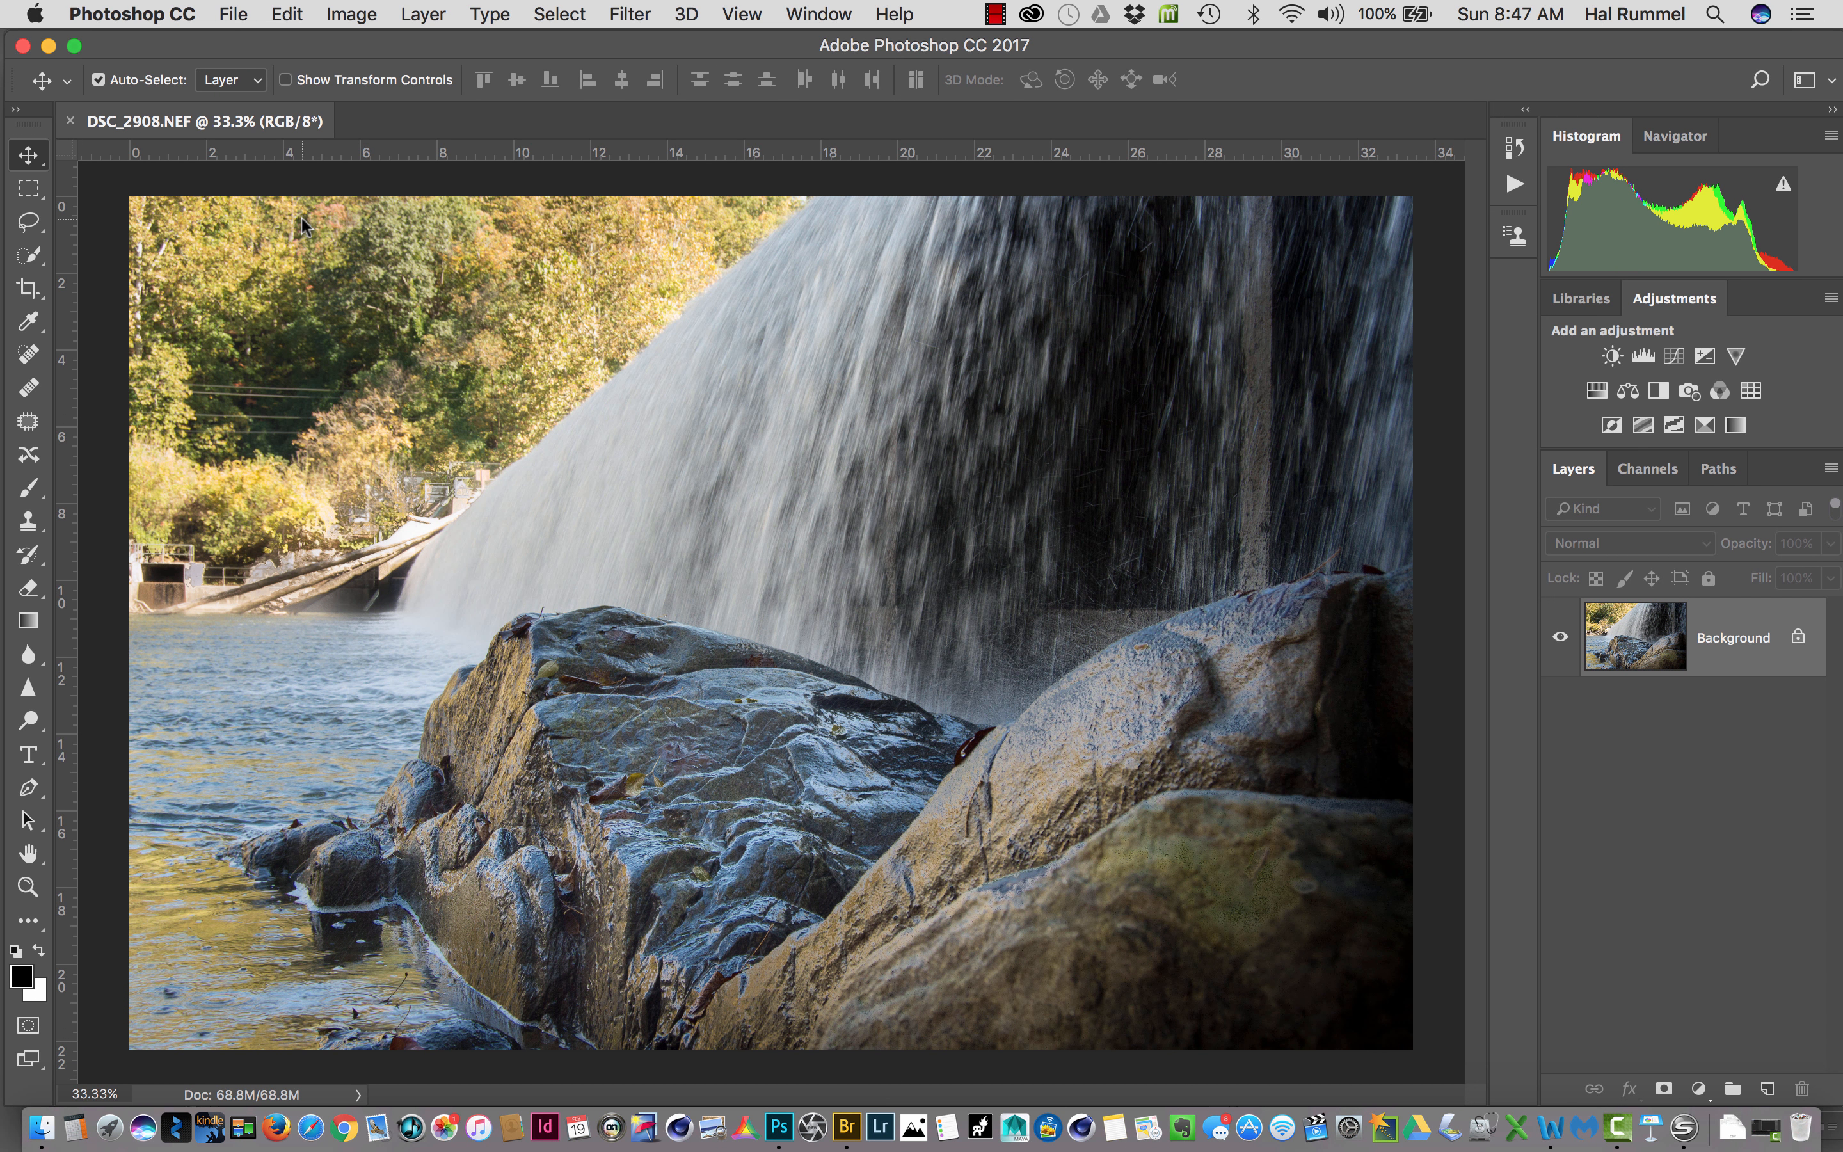
click(243, 20)
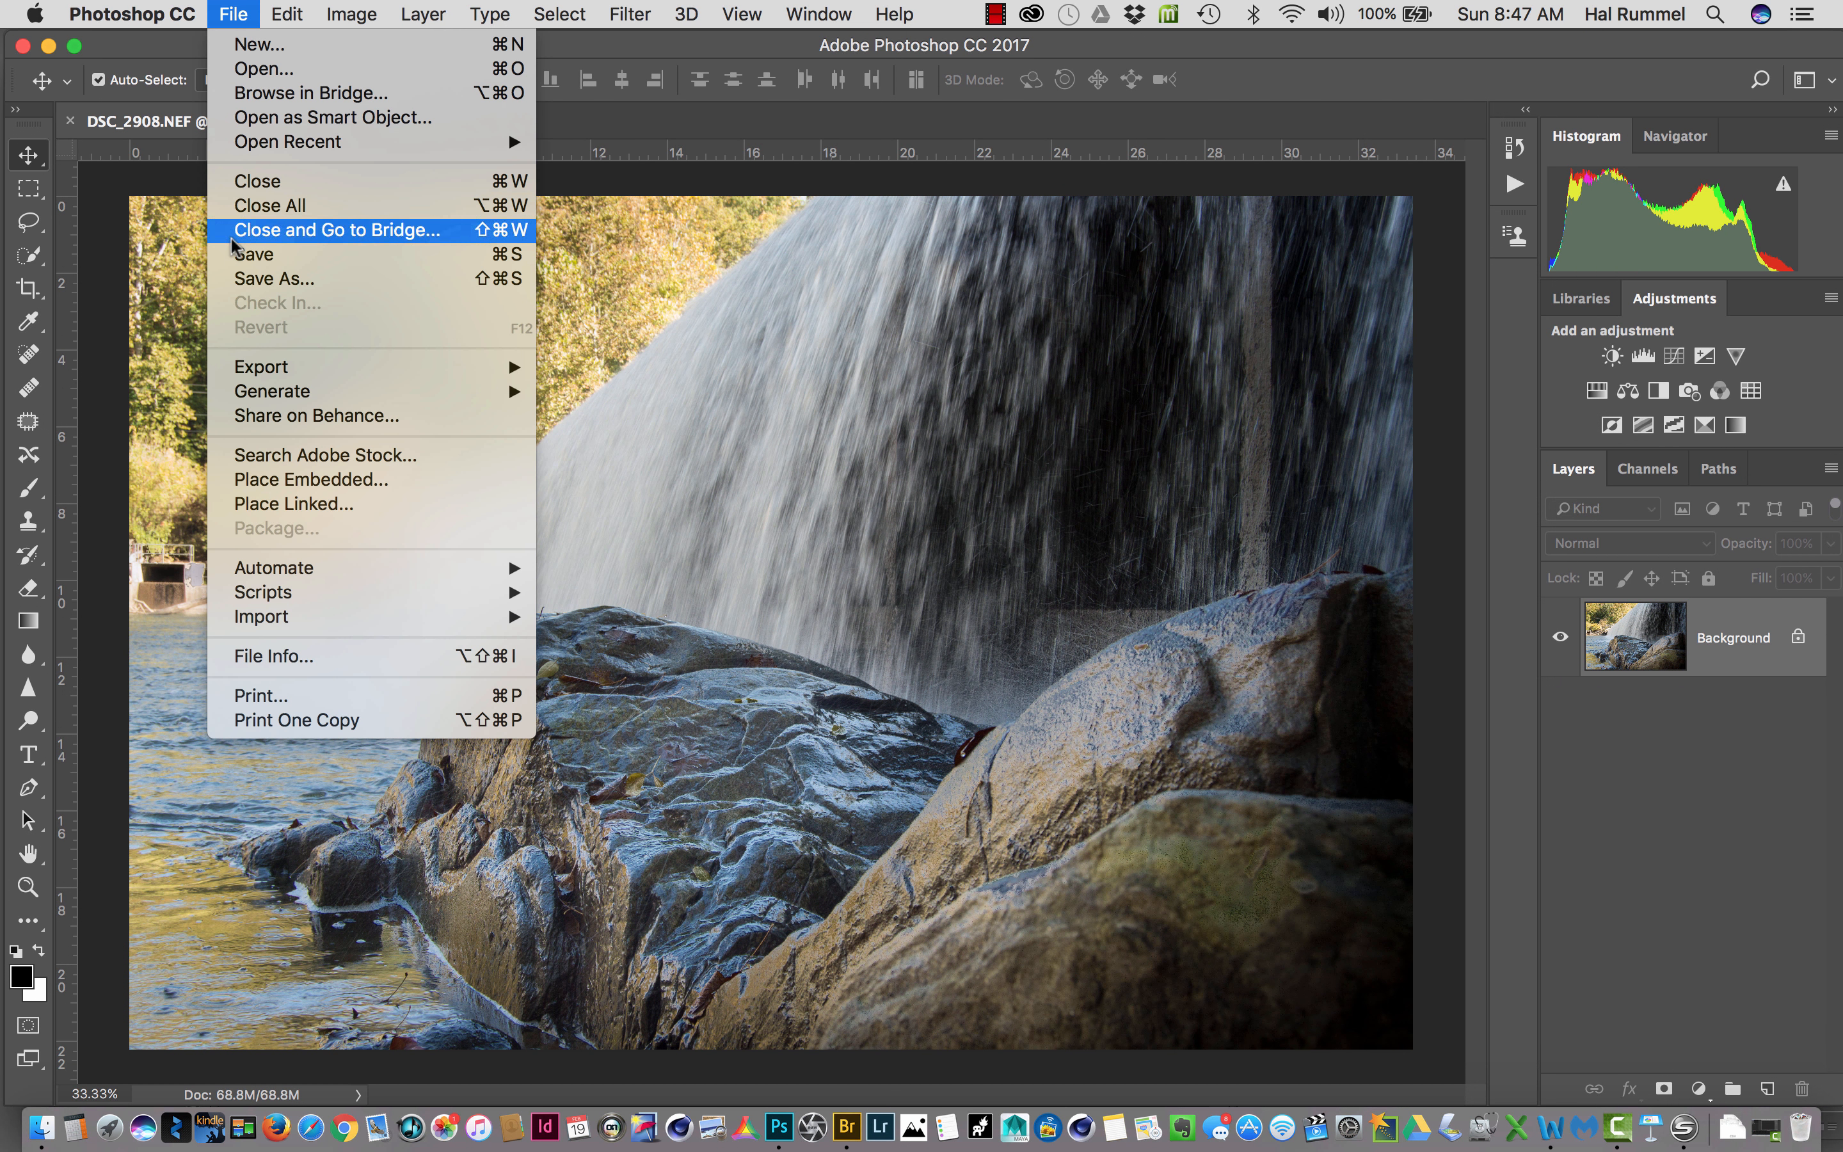
click(253, 259)
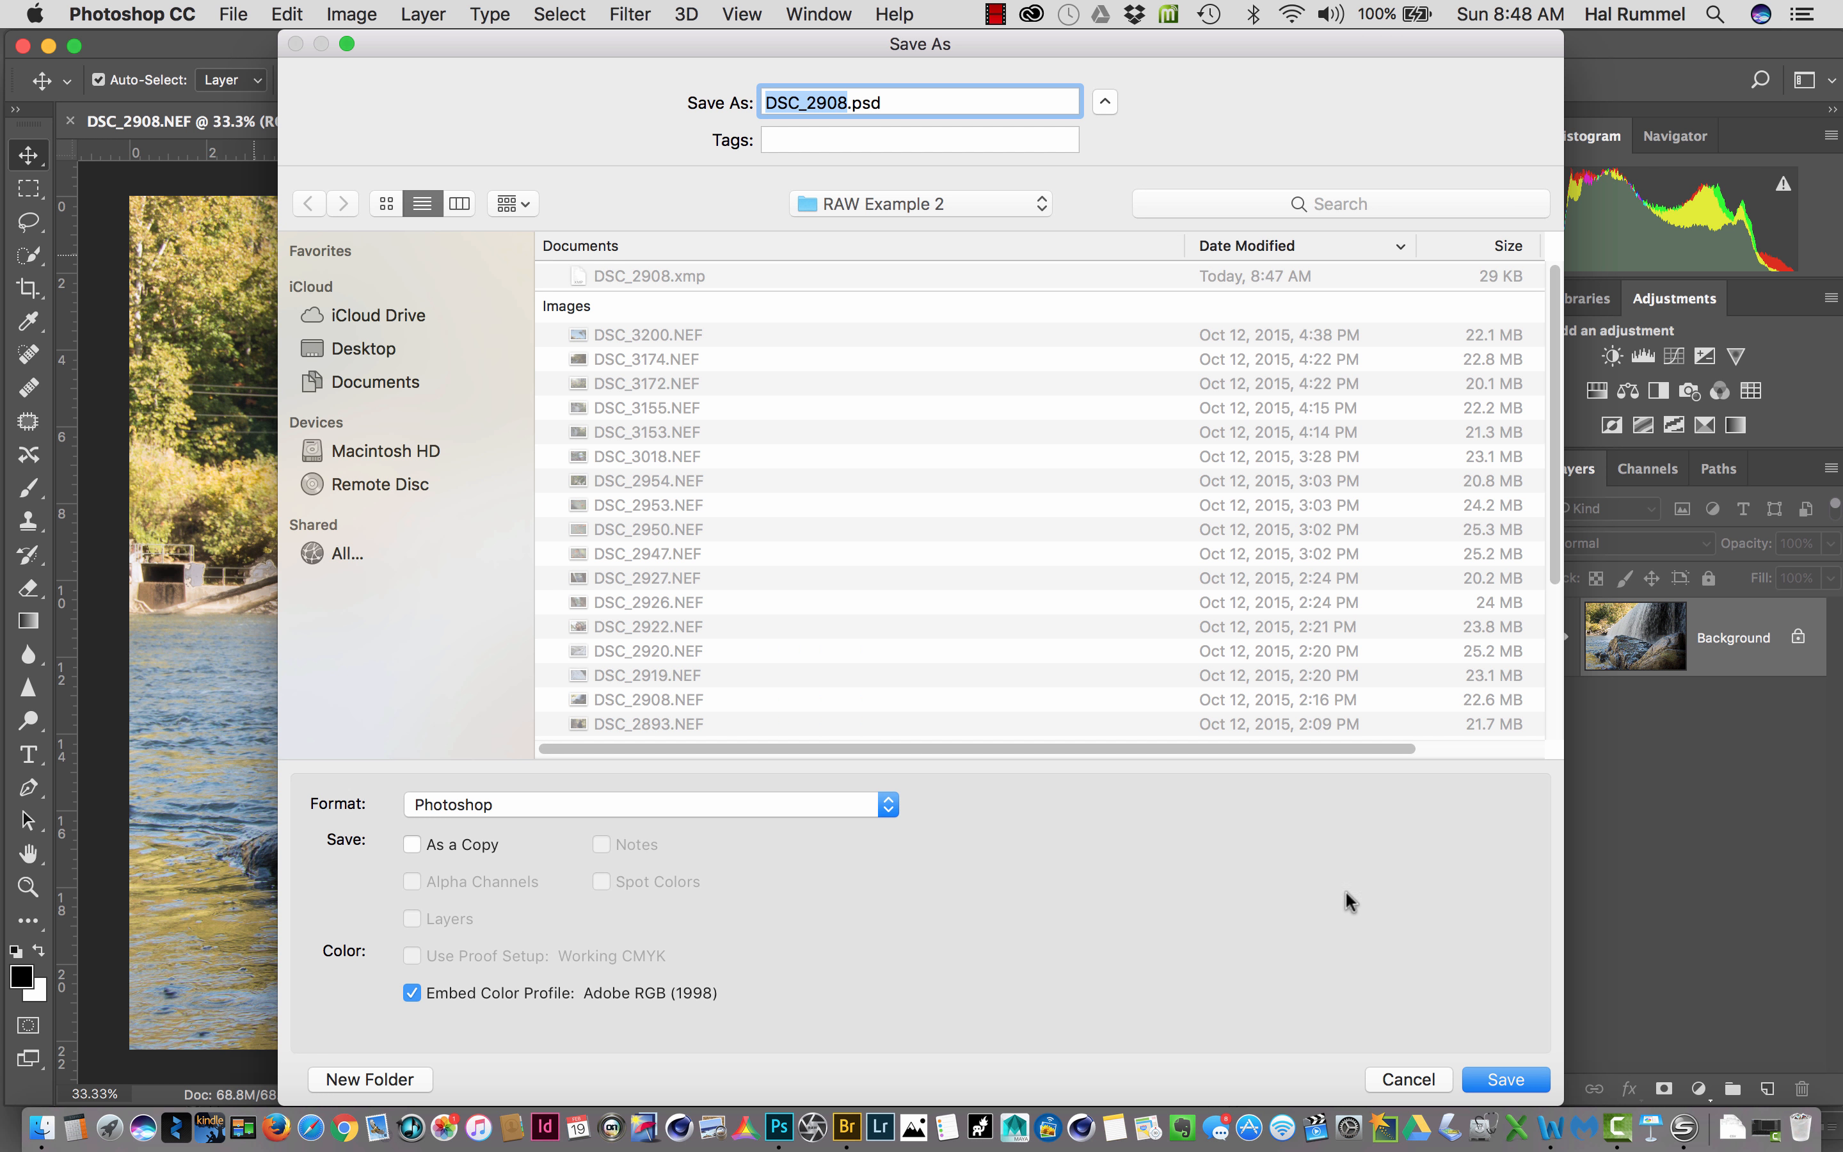
click(1502, 1076)
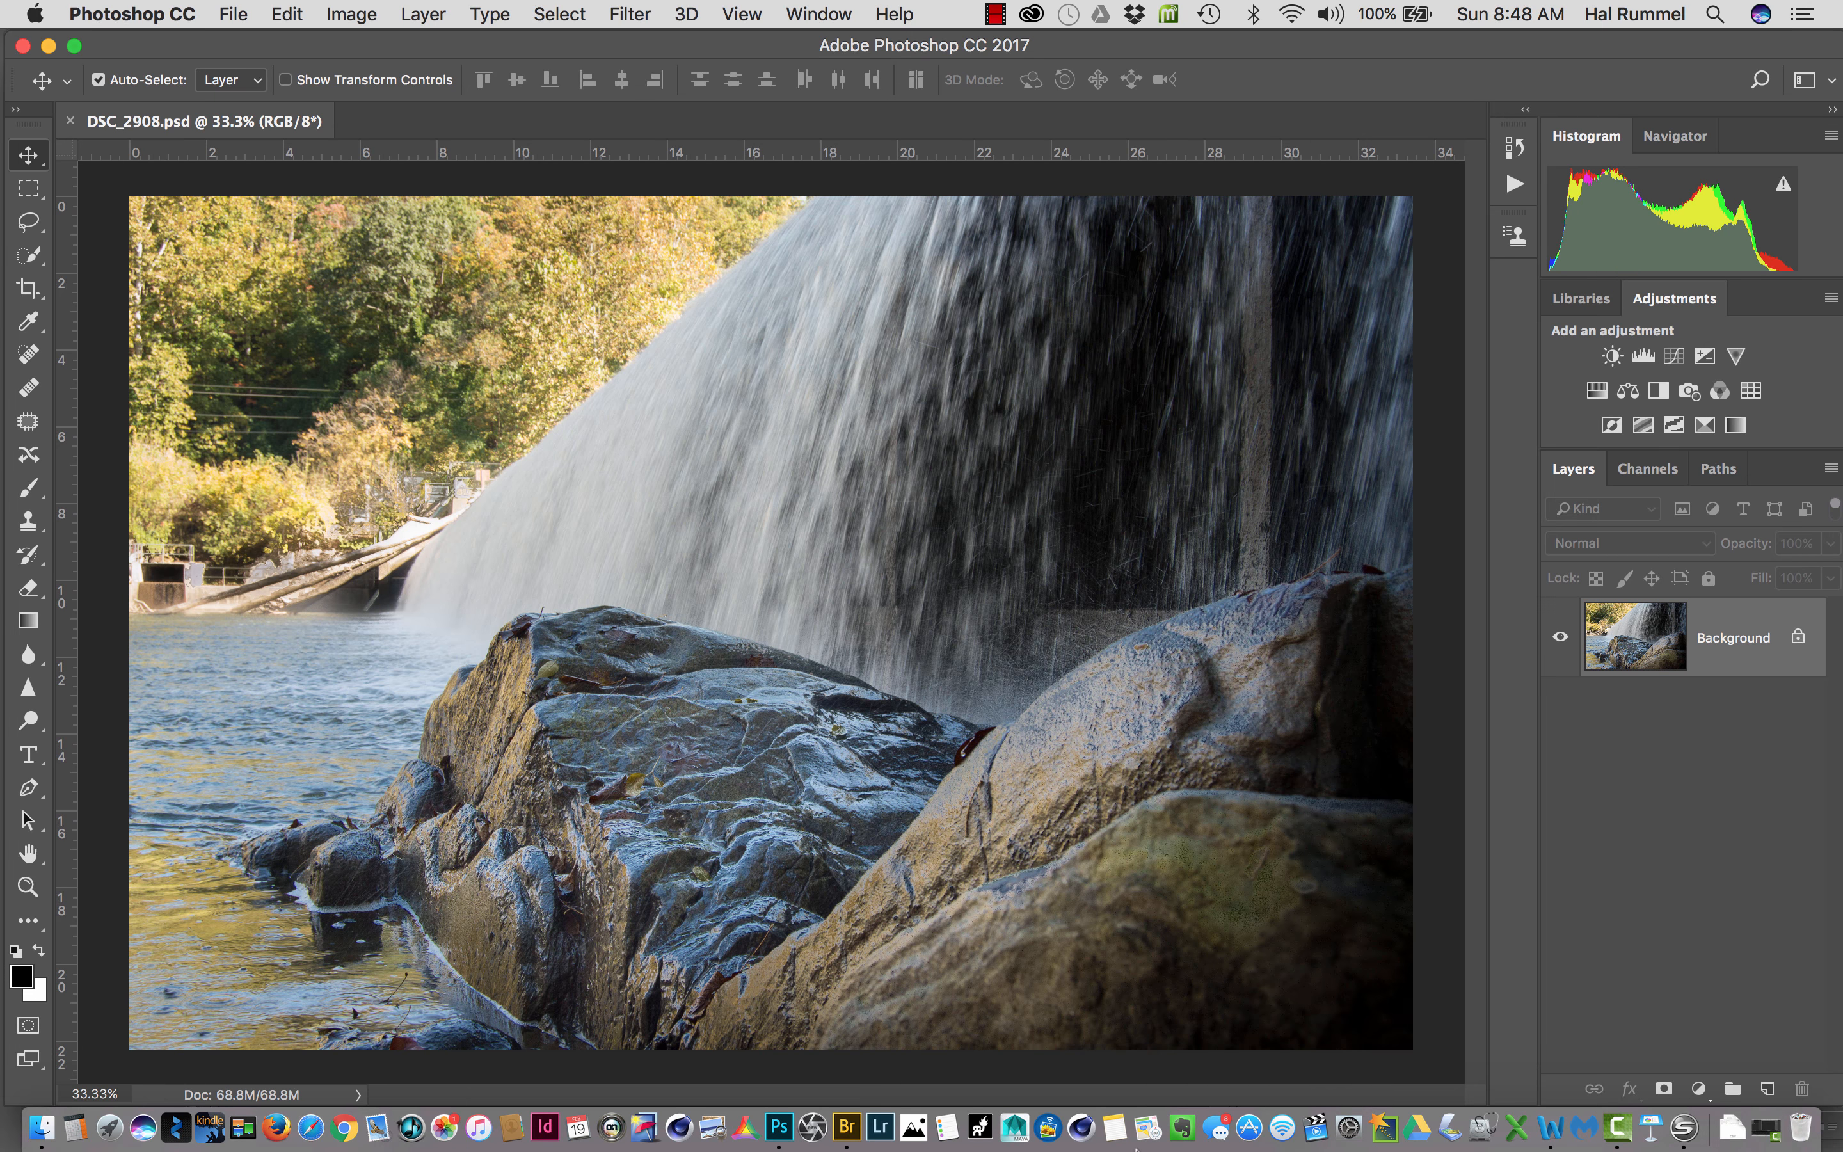
- Switch to Adobe Bridge, examine the raw and PSD versions of DSC_2908 among the thumbnails, and minimize the Bridge window
click(847, 1127)
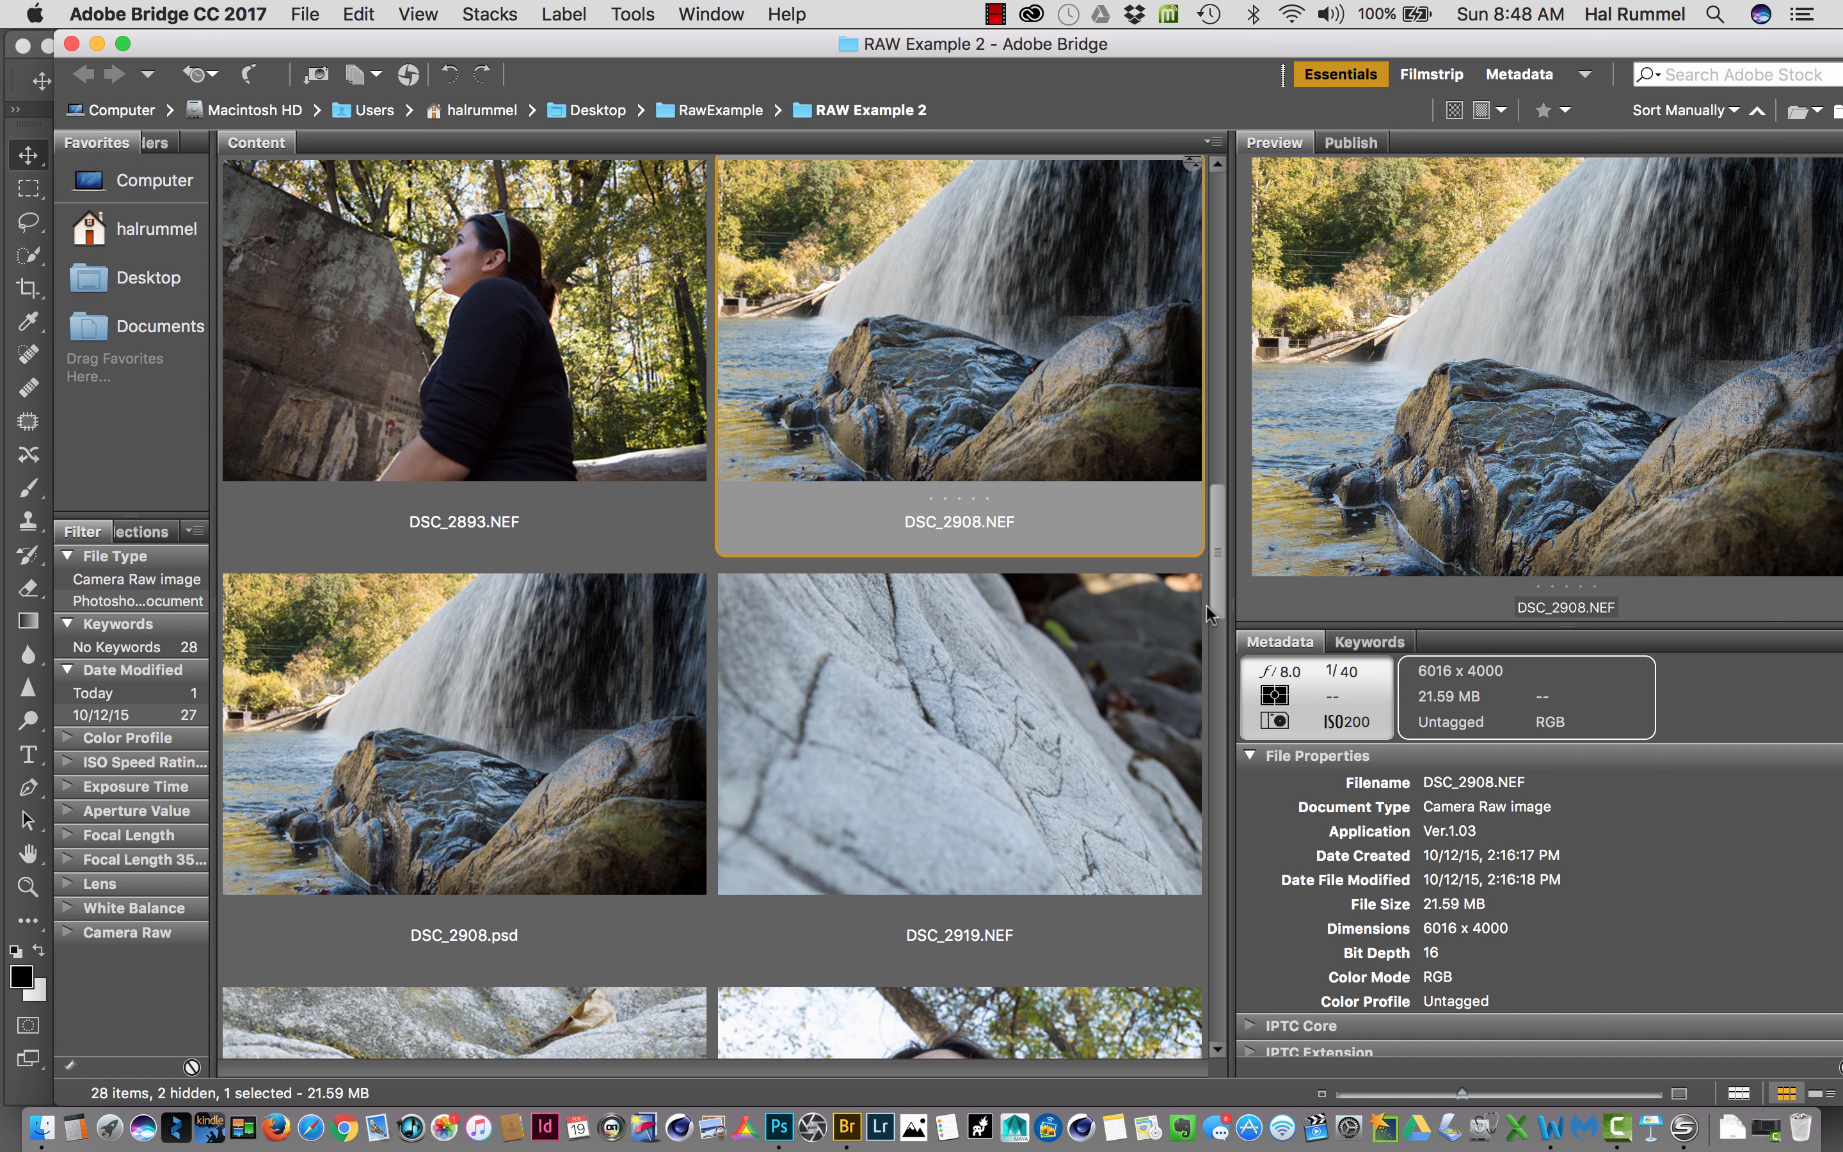
scroll(1211, 553, up, 1)
scroll(1211, 553, up, 5)
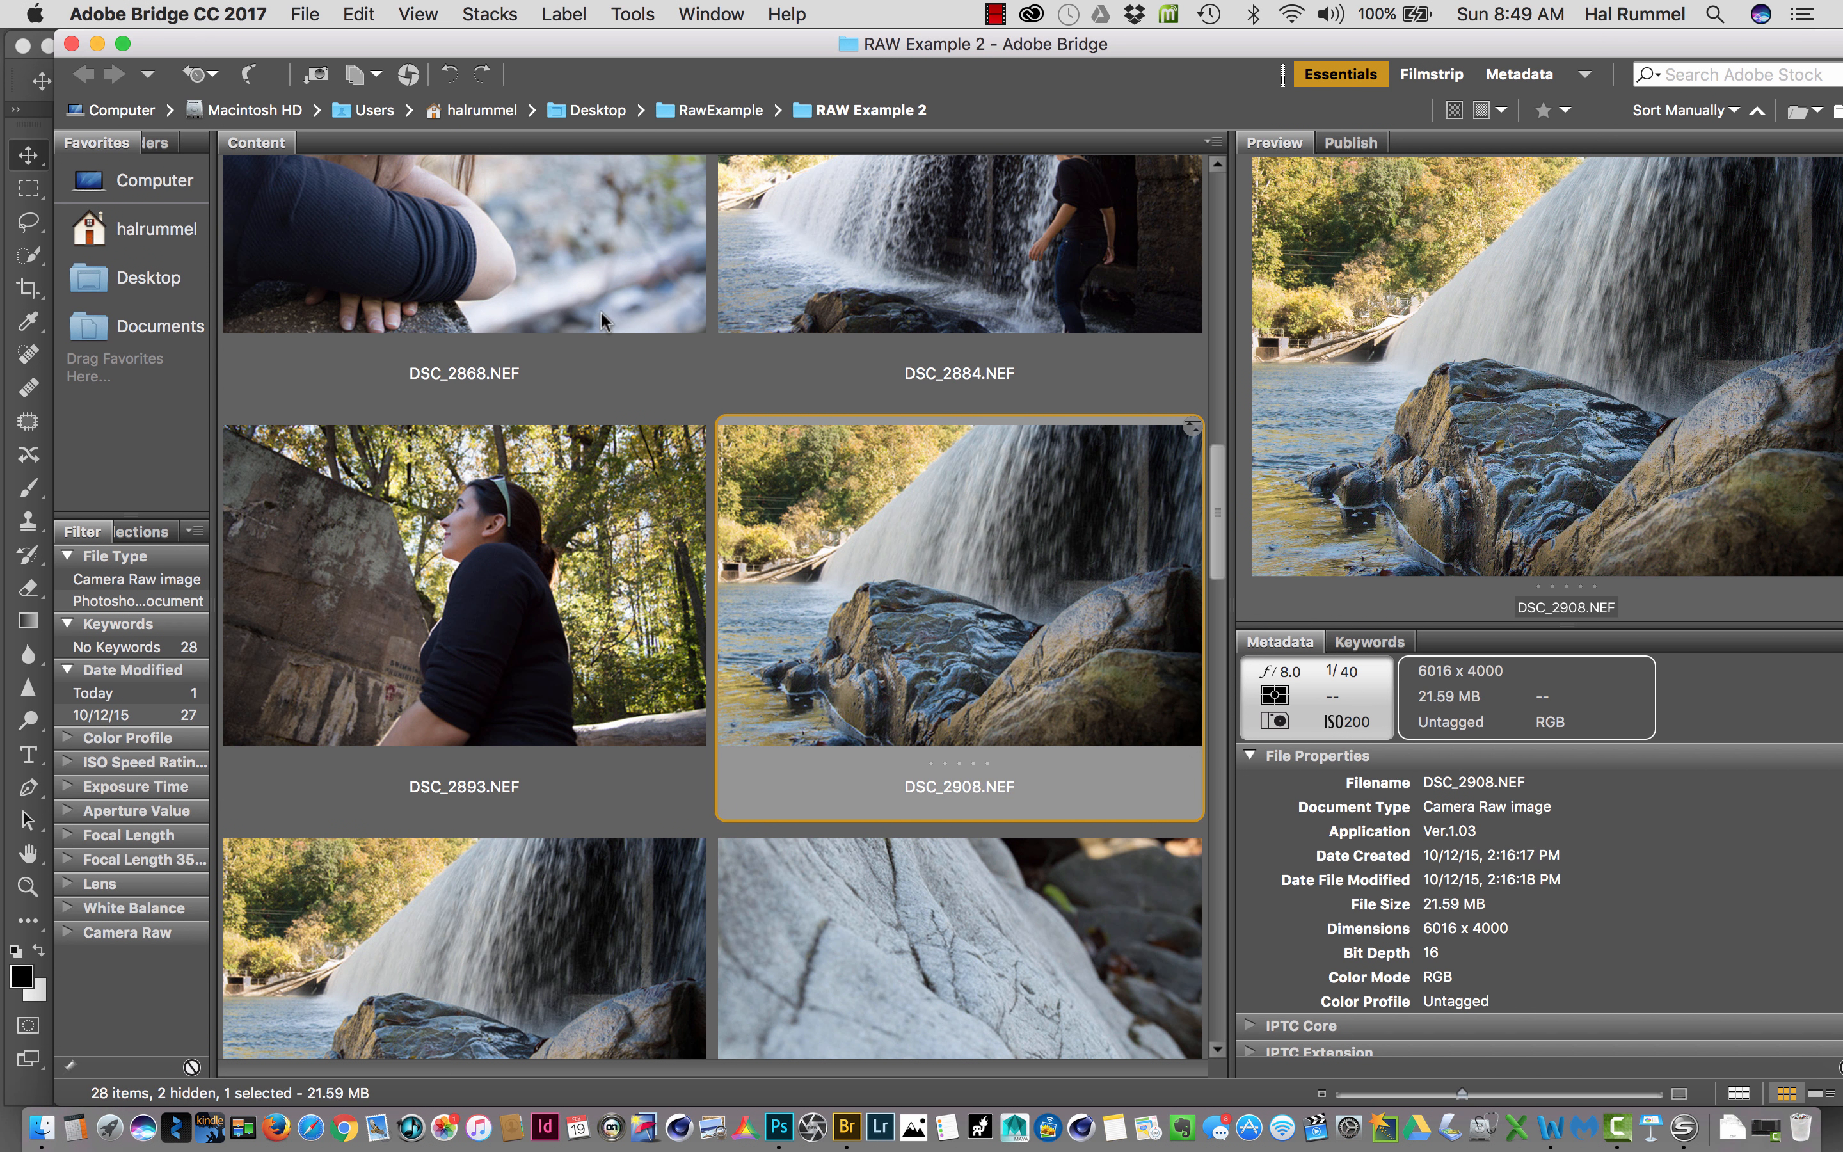
click(96, 44)
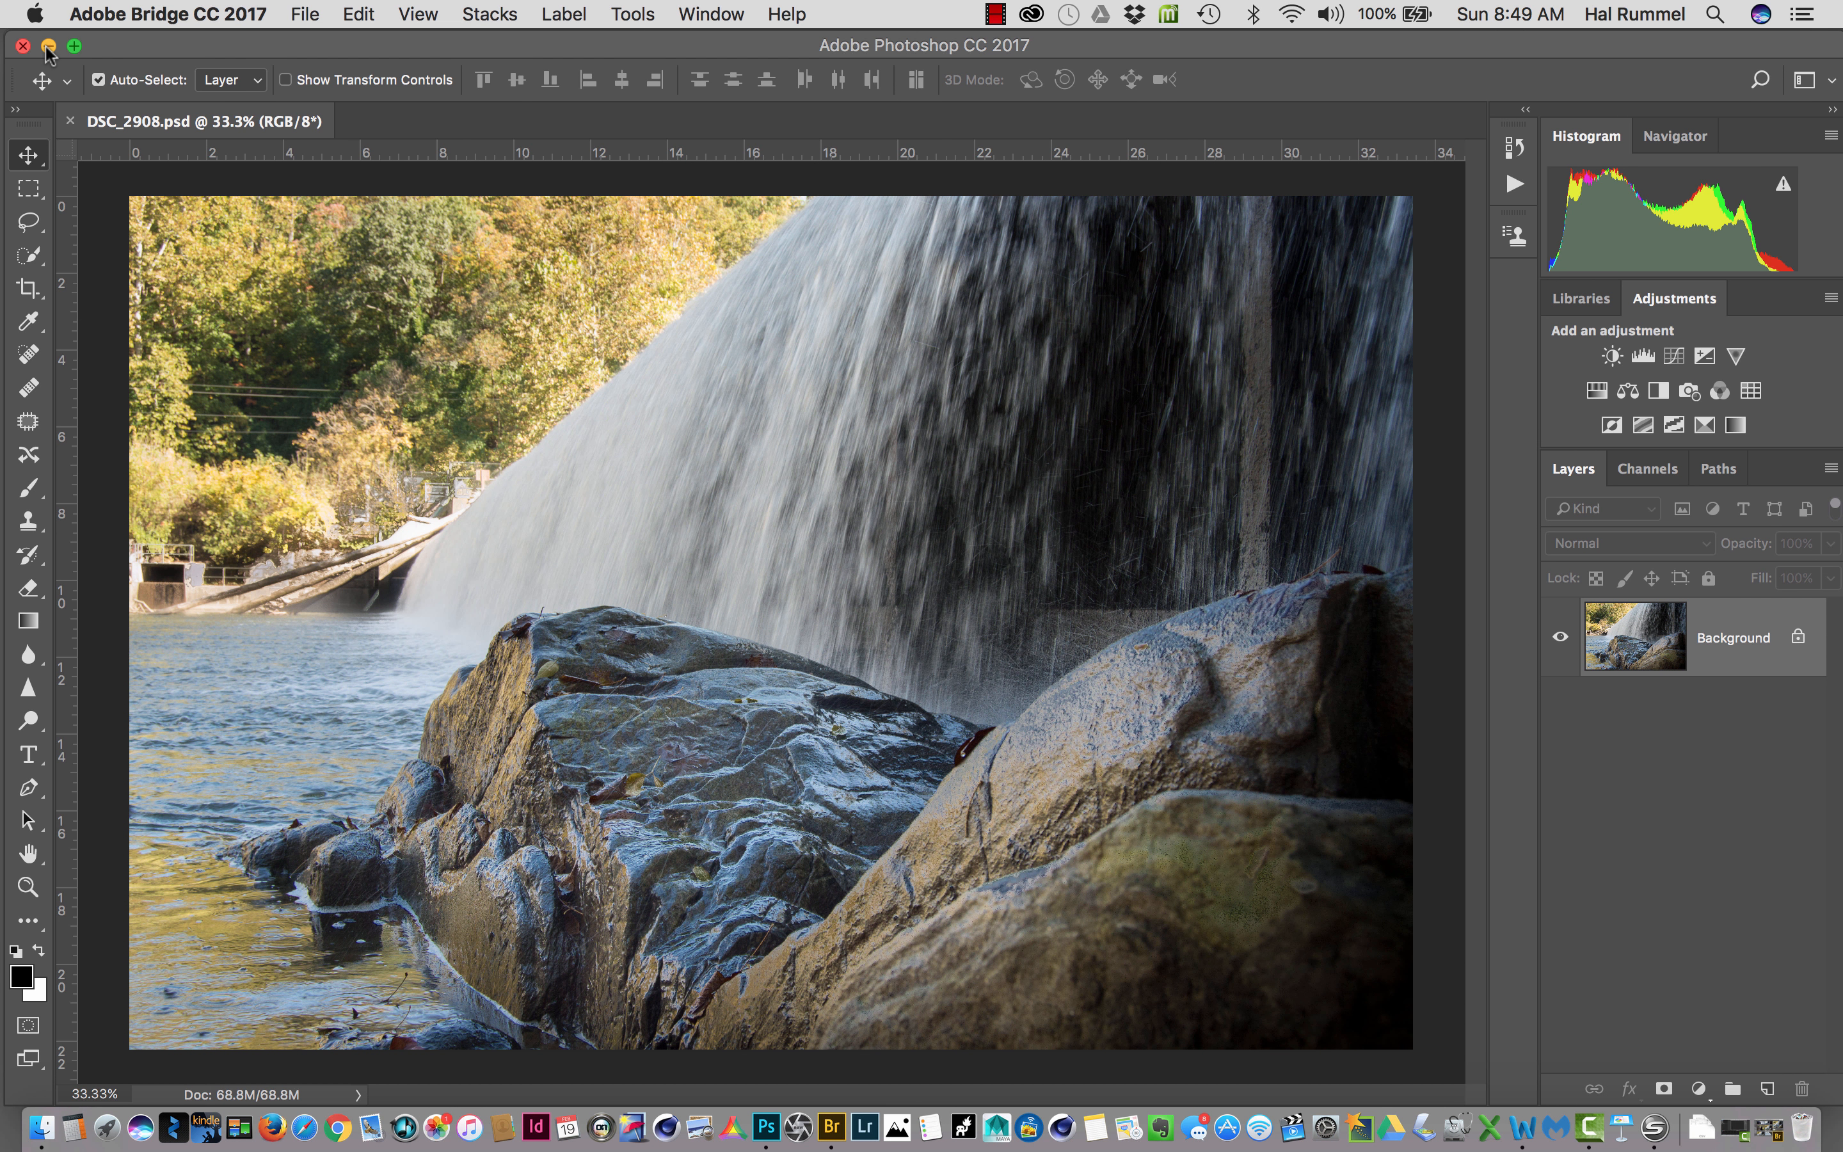
- Minimize Photoshop and show the files of the RAW Example 2 folder, inside RawExample on the desktop, in Finder
click(48, 47)
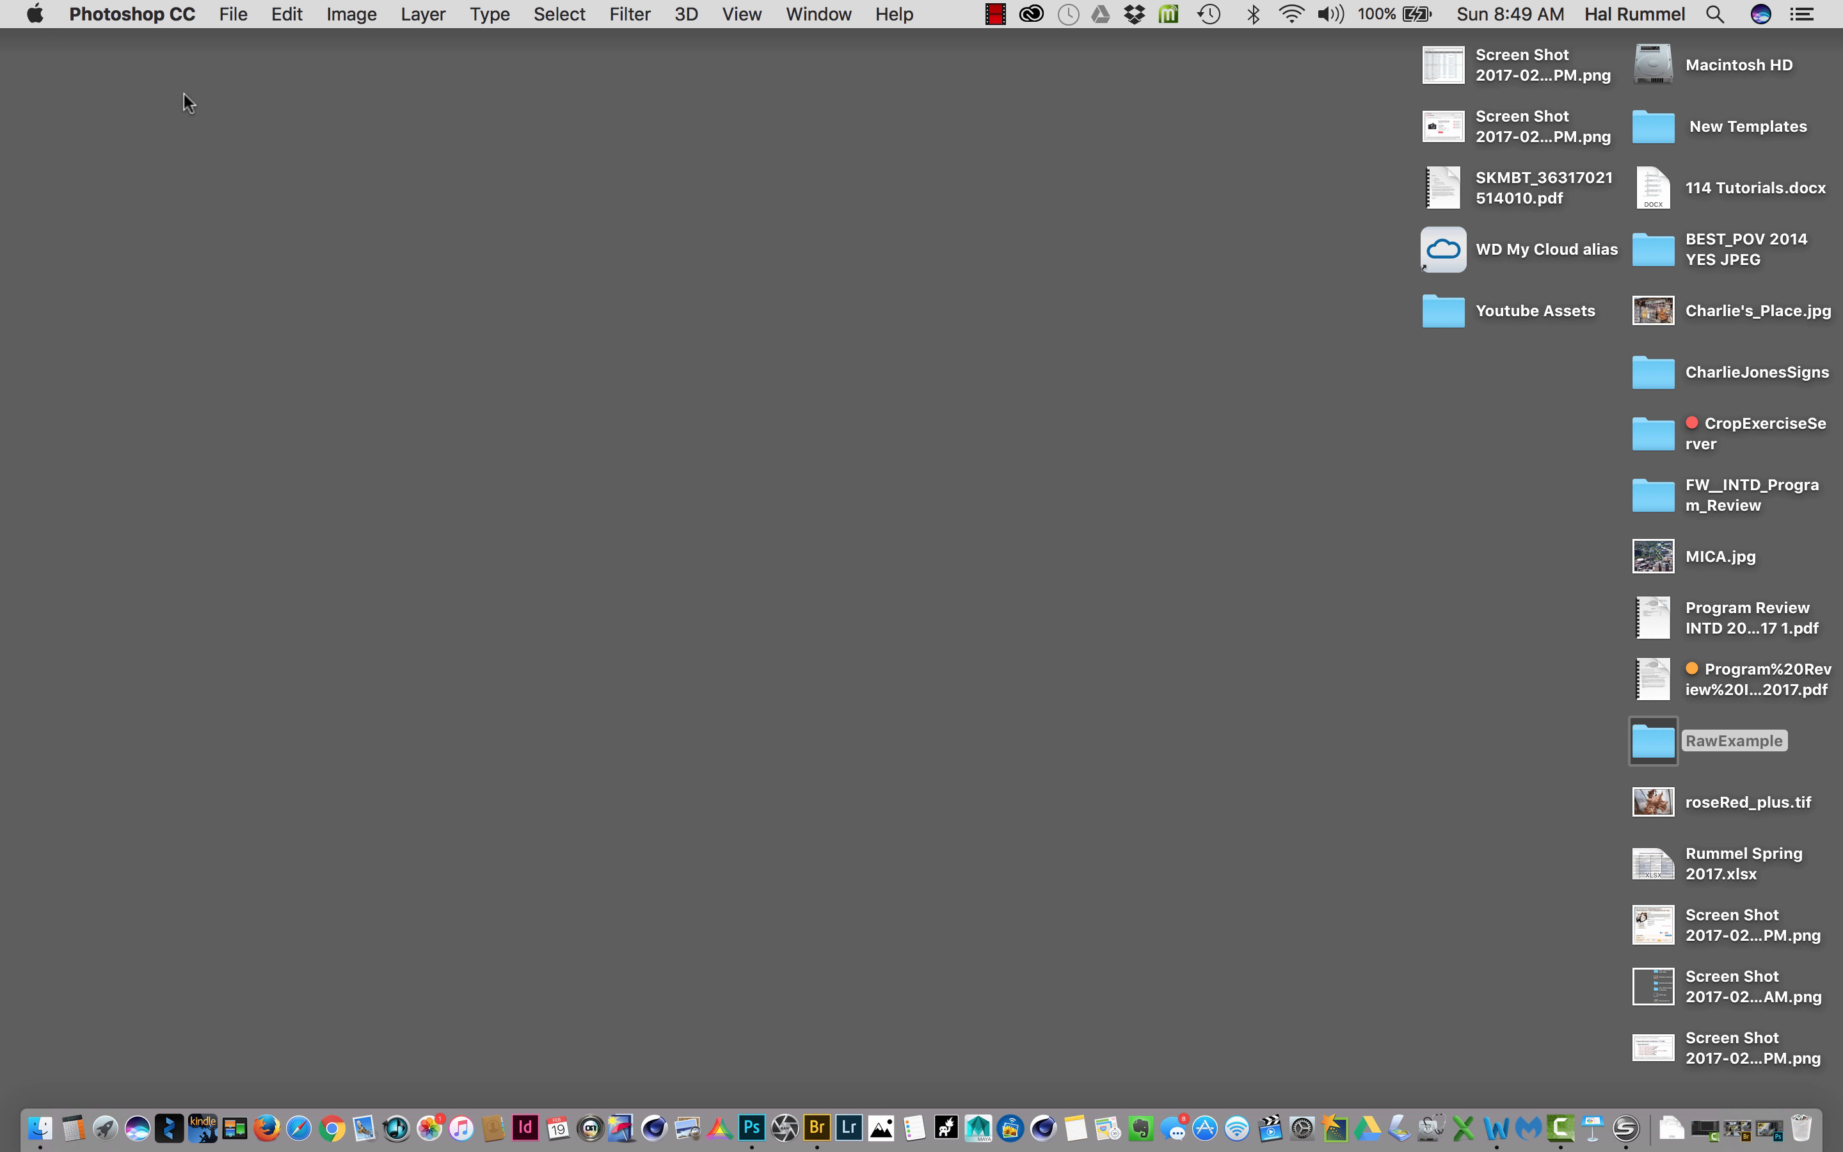
double_click(1666, 737)
click(1391, 112)
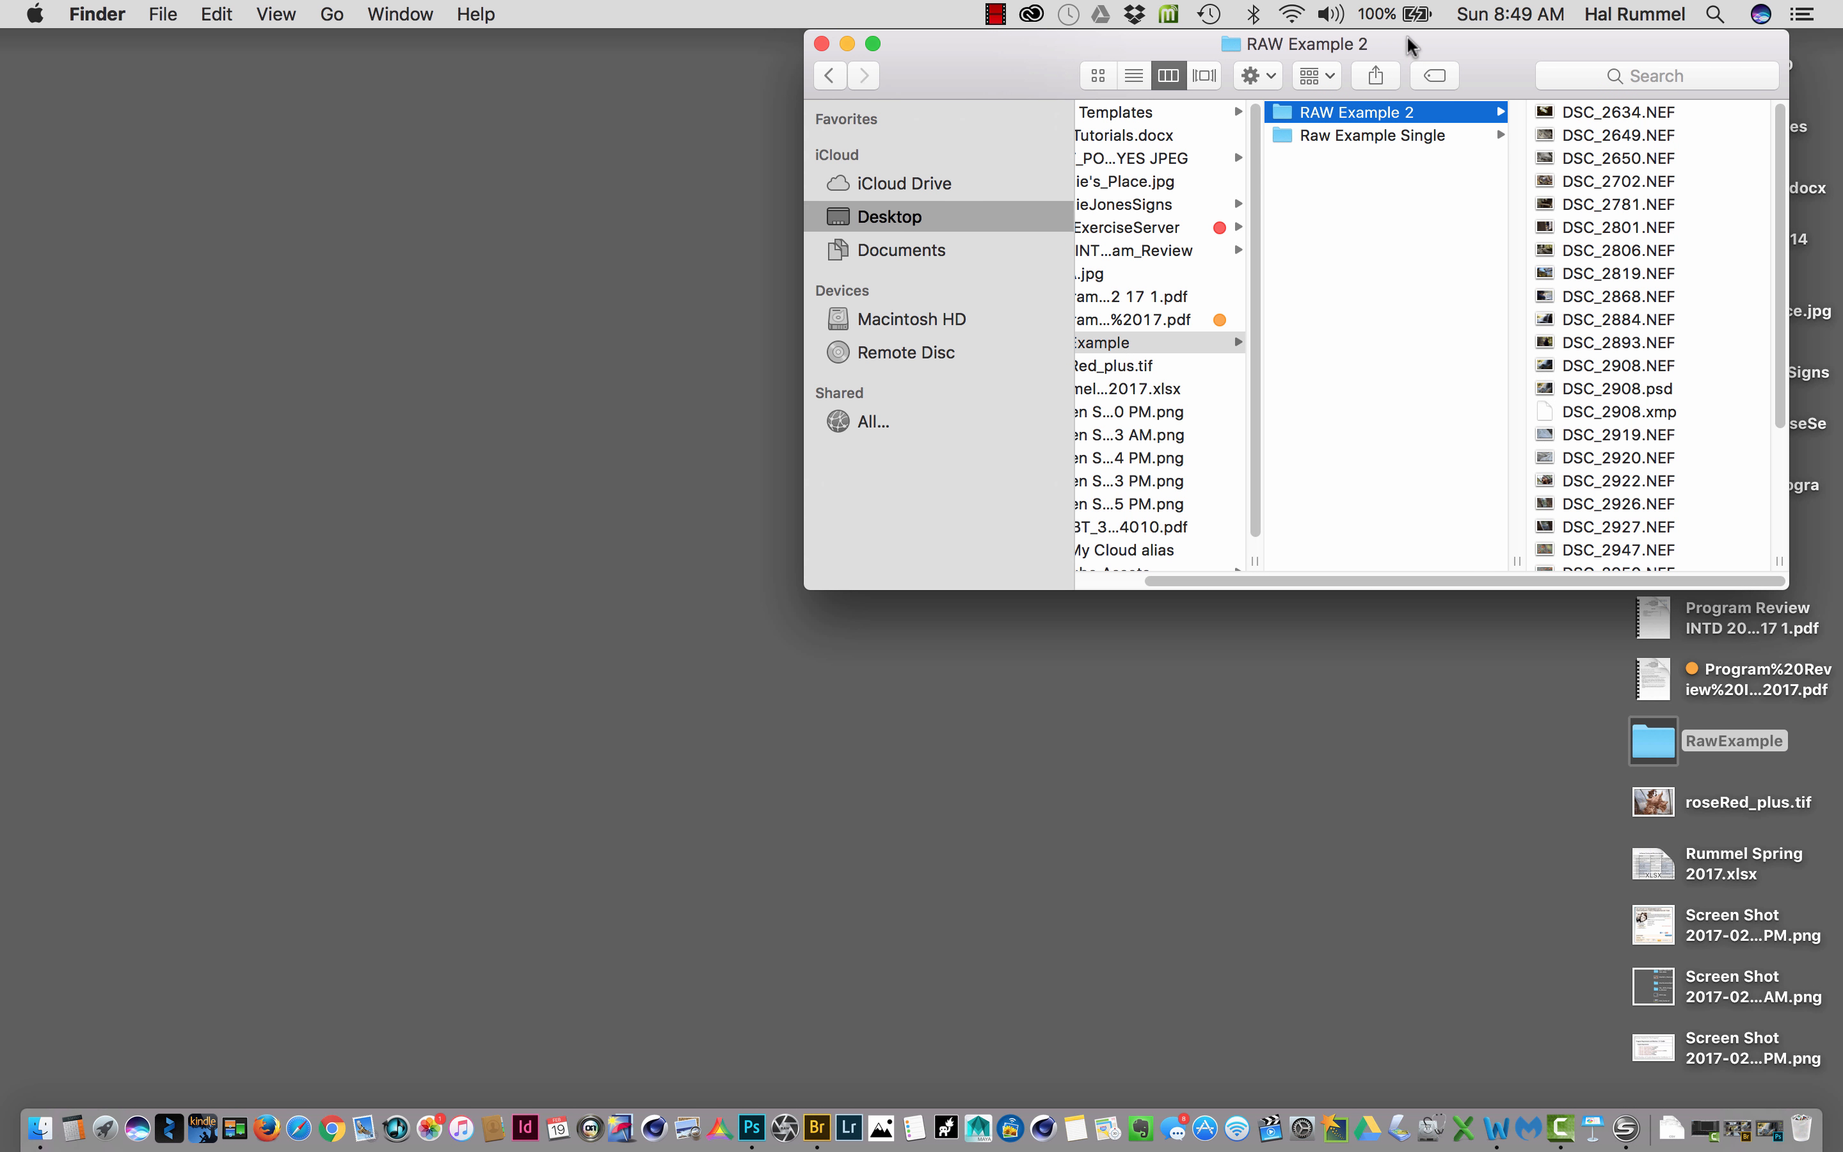
drag(1408, 37, 734, 75)
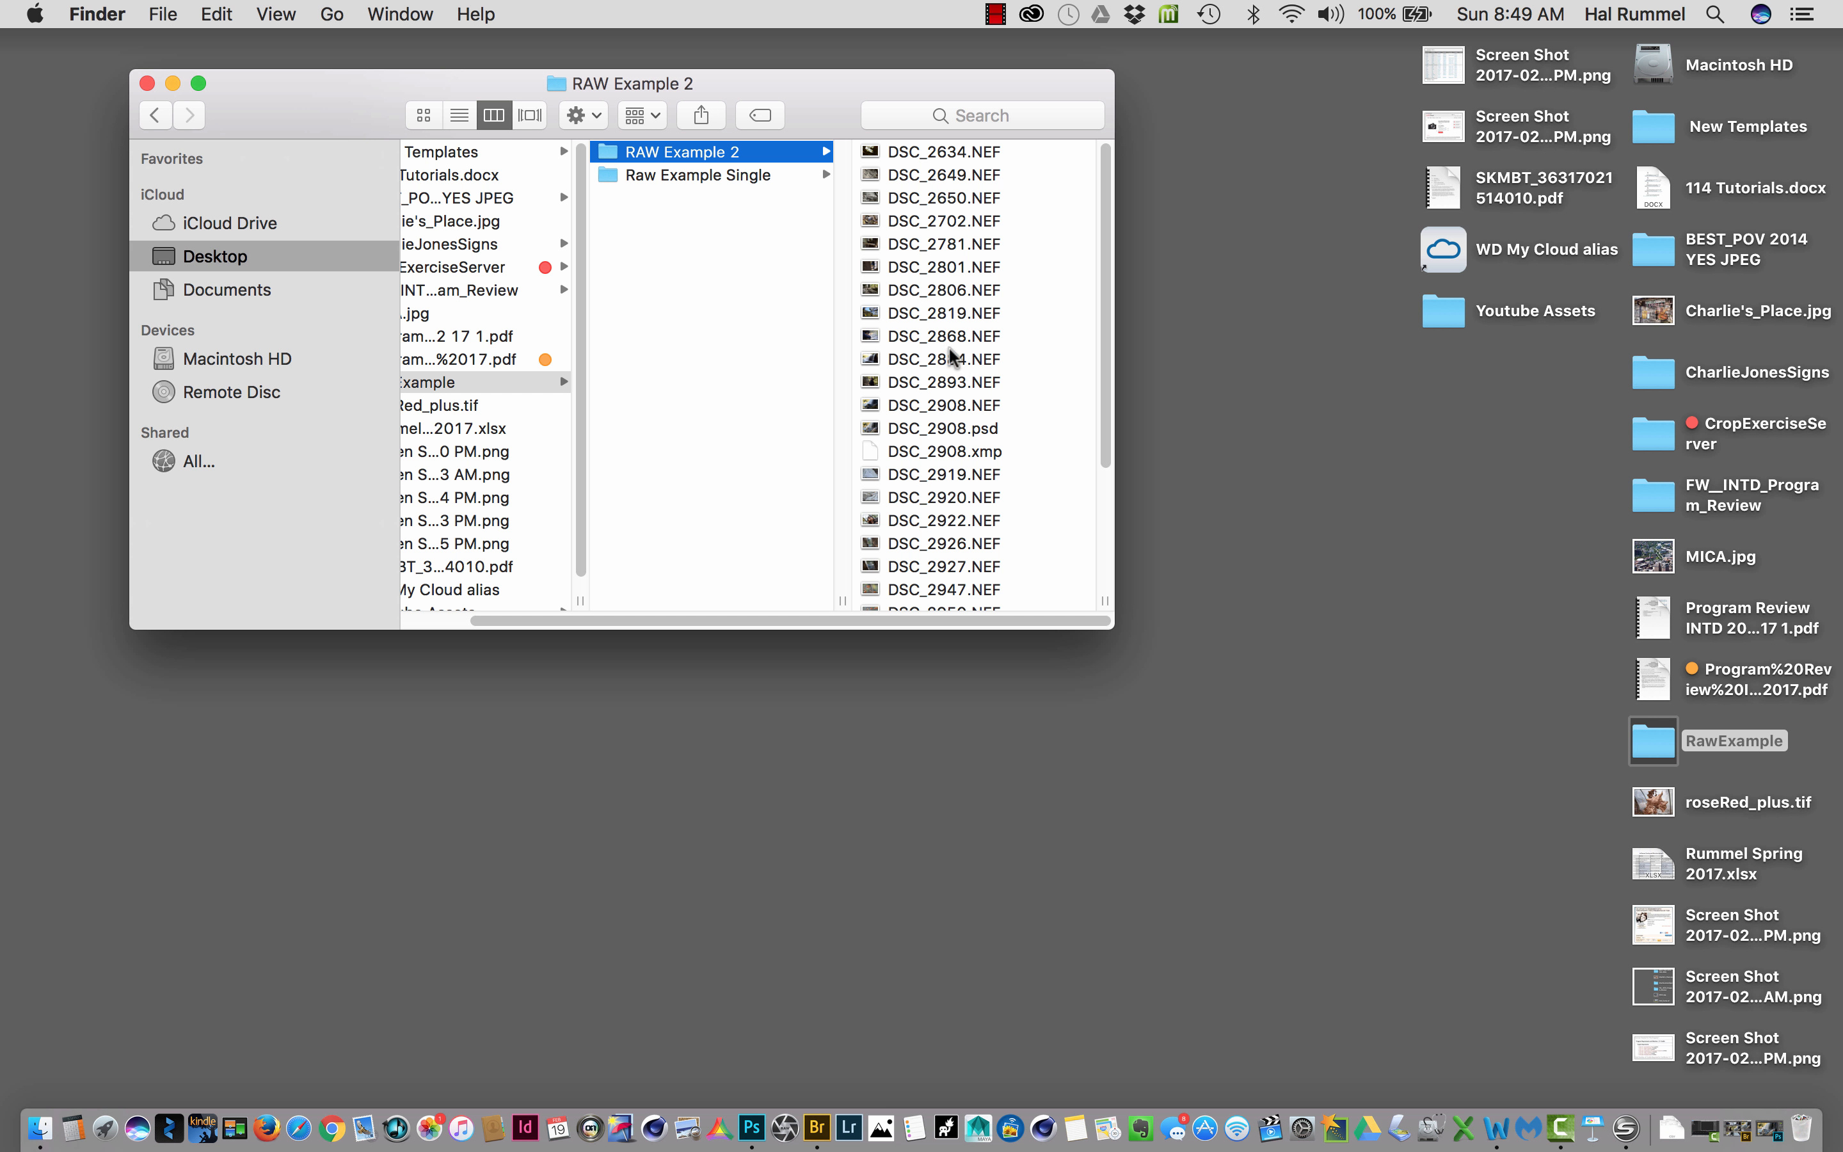